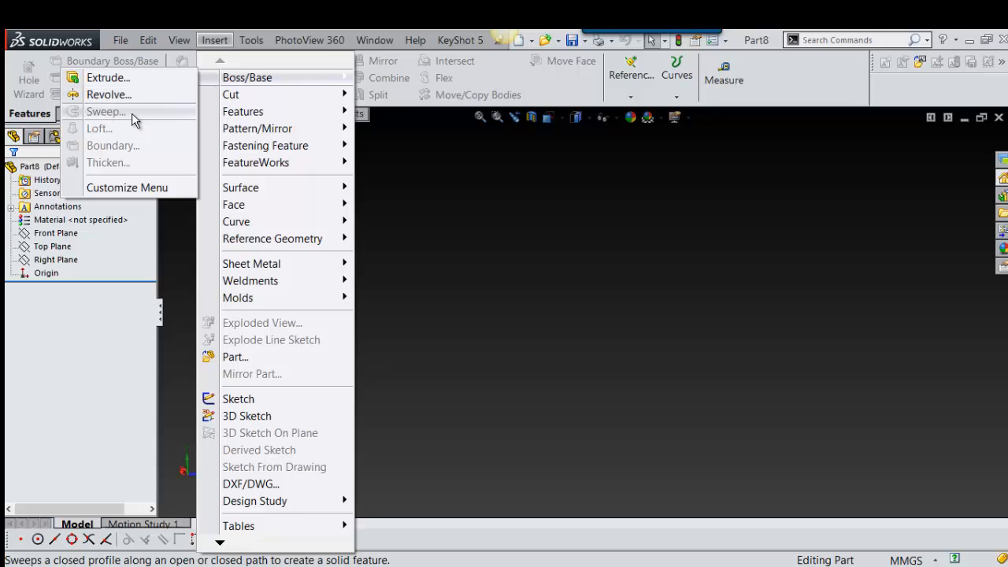
Step: Start a new sketch on the Front Plane
{"action": "left_click", "coordinate": [435, 221]}
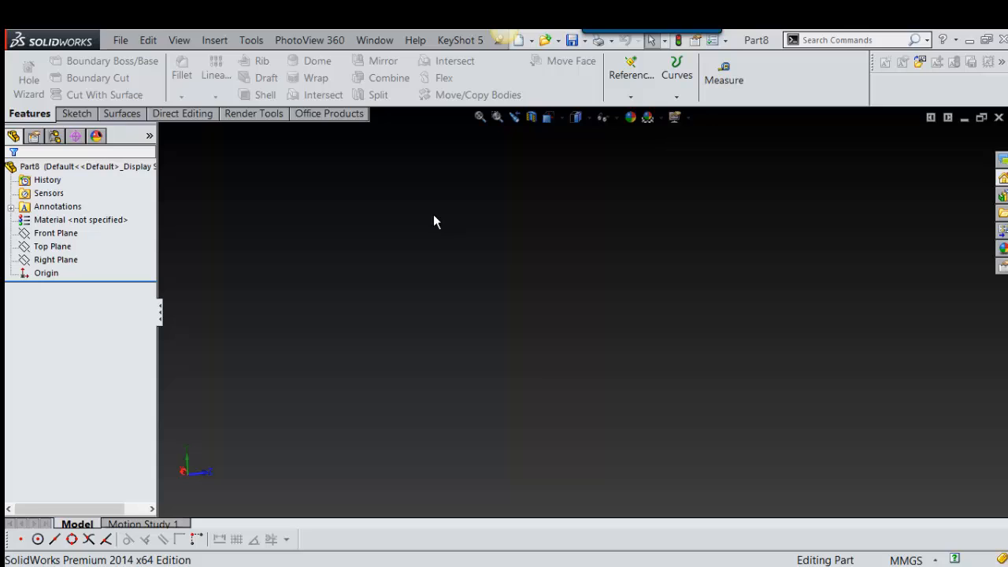
{"action": "left_click", "coordinate": [68, 235]}
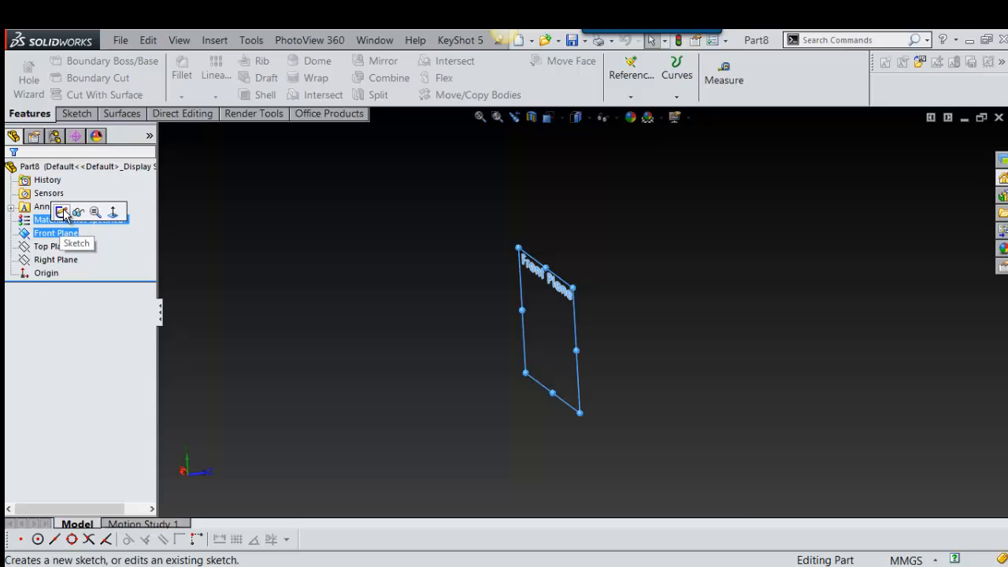
{"action": "left_click", "coordinate": [62, 210]}
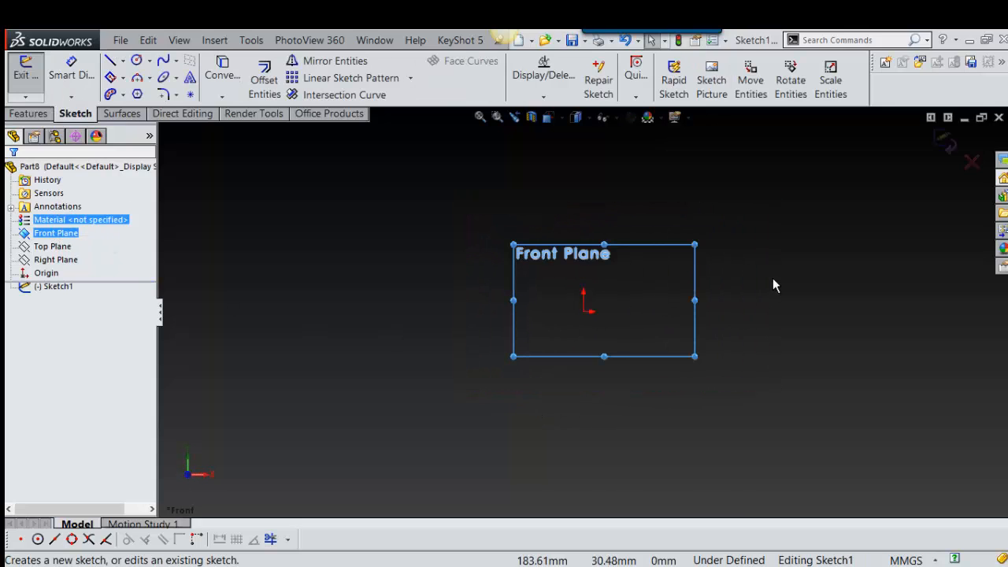
Step: Draw a four-point S-shaped spline starting at the origin and exit the sketch
{"action": "right_click_drag", "start_coordinate": [774, 278], "coordinate": [687, 329]}
{"action": "left_click", "coordinate": [735, 350]}
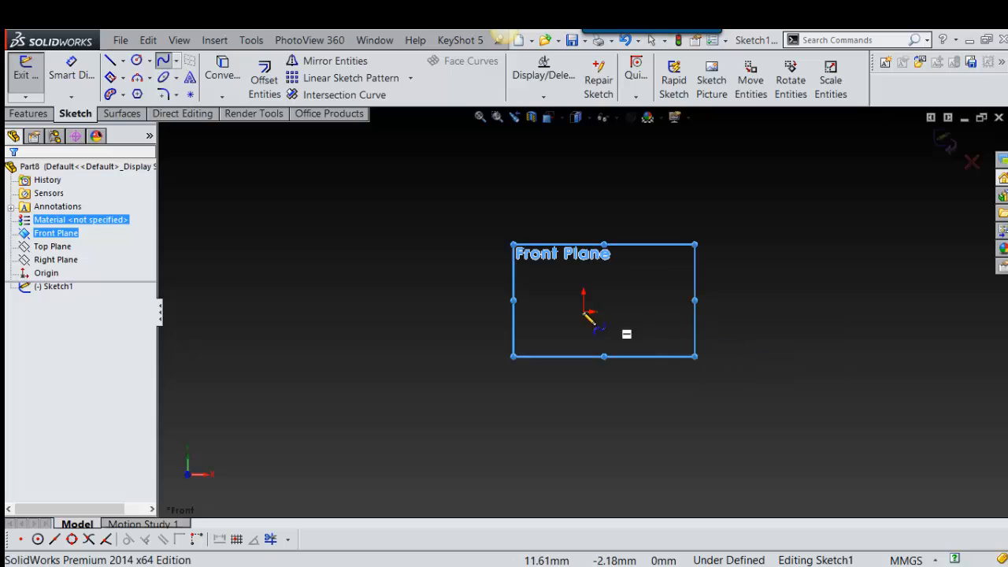
{"action": "left_click", "coordinate": [584, 311]}
{"action": "left_click", "coordinate": [653, 271]}
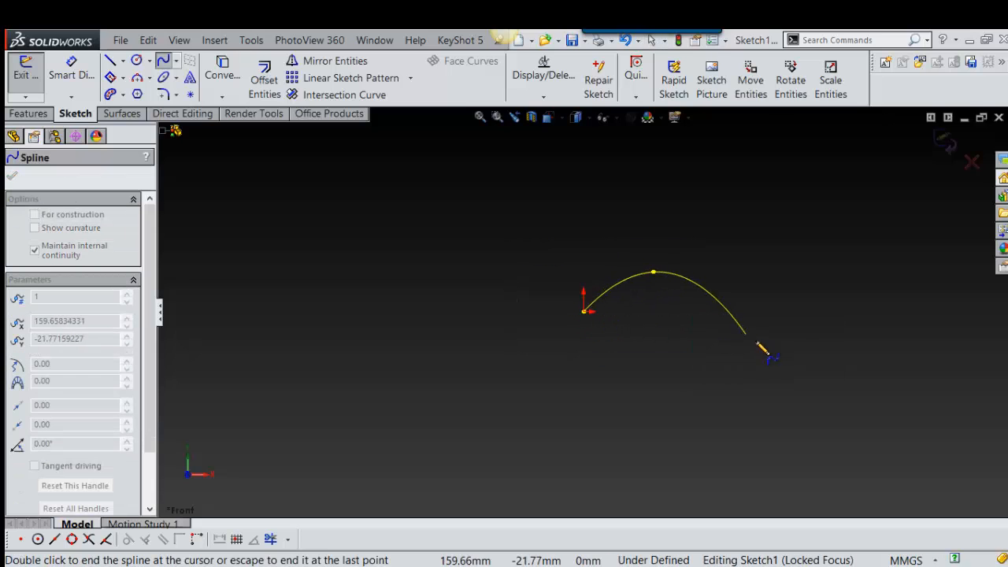
{"action": "left_click", "coordinate": [756, 340]}
{"action": "left_click", "coordinate": [883, 271]}
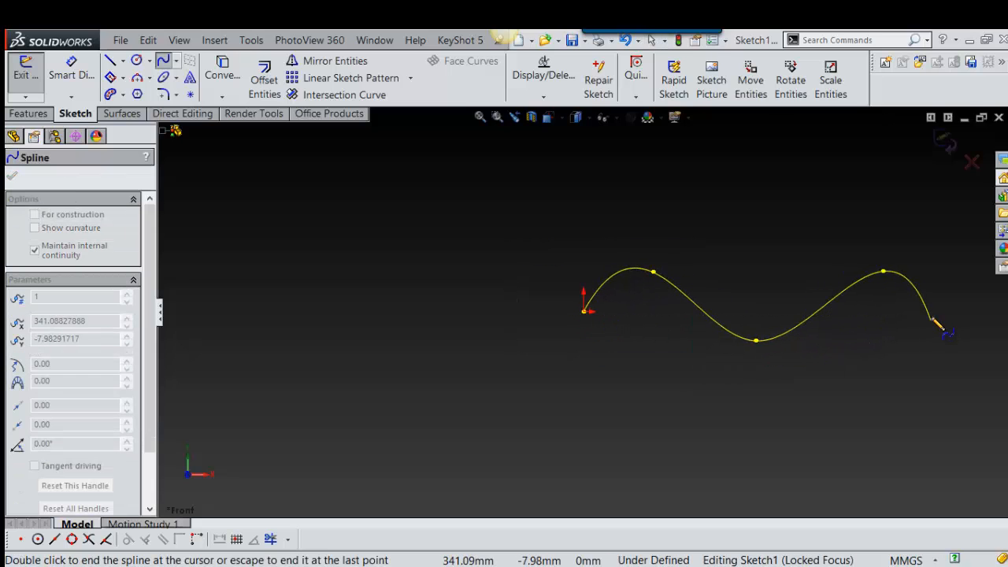
{"action": "right_click_drag", "start_coordinate": [911, 316], "coordinate": [819, 318]}
{"action": "scroll", "coordinate": [792, 313], "scroll_direction": "down", "scroll_amount": 2}
{"action": "scroll", "coordinate": [753, 315], "scroll_direction": "down", "scroll_amount": 1}
{"action": "scroll", "coordinate": [670, 317], "scroll_direction": "up", "scroll_amount": 3}
{"action": "scroll", "coordinate": [648, 316], "scroll_direction": "down", "scroll_amount": 1}
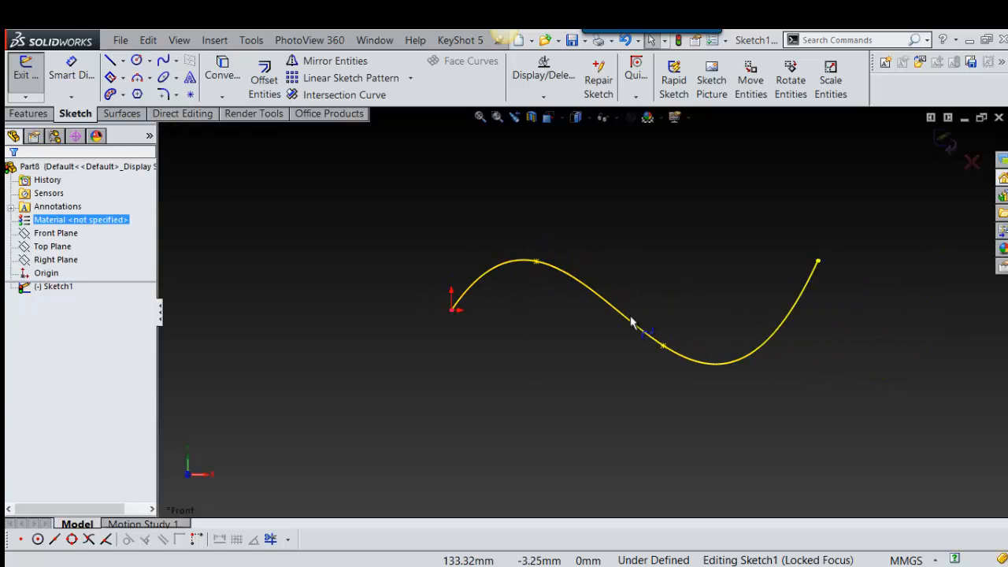
{"action": "scroll", "coordinate": [583, 321], "scroll_direction": "up", "scroll_amount": 1}
{"action": "scroll", "coordinate": [471, 333], "scroll_direction": "down", "scroll_amount": 3}
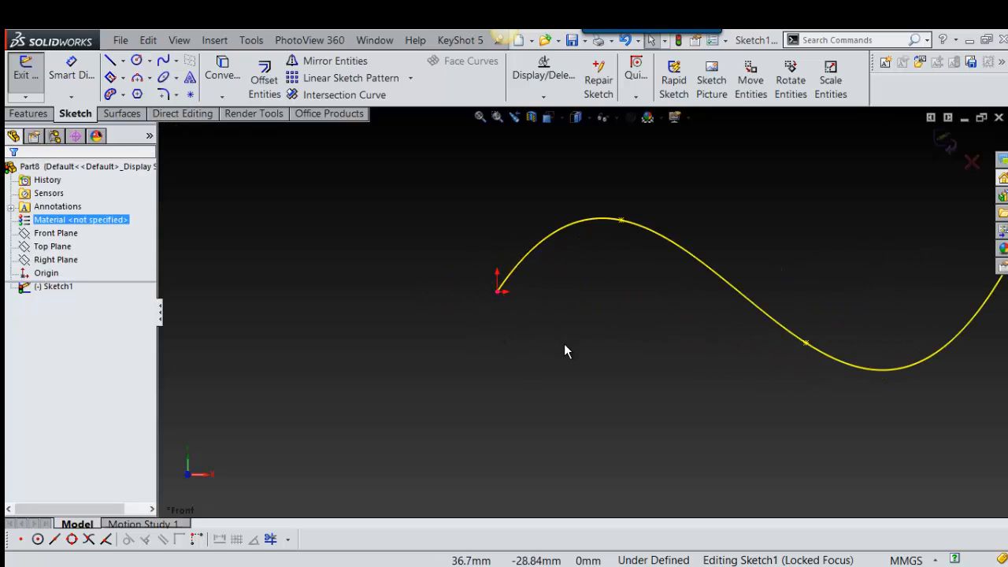
{"action": "right_click_drag", "start_coordinate": [564, 344], "coordinate": [632, 272]}
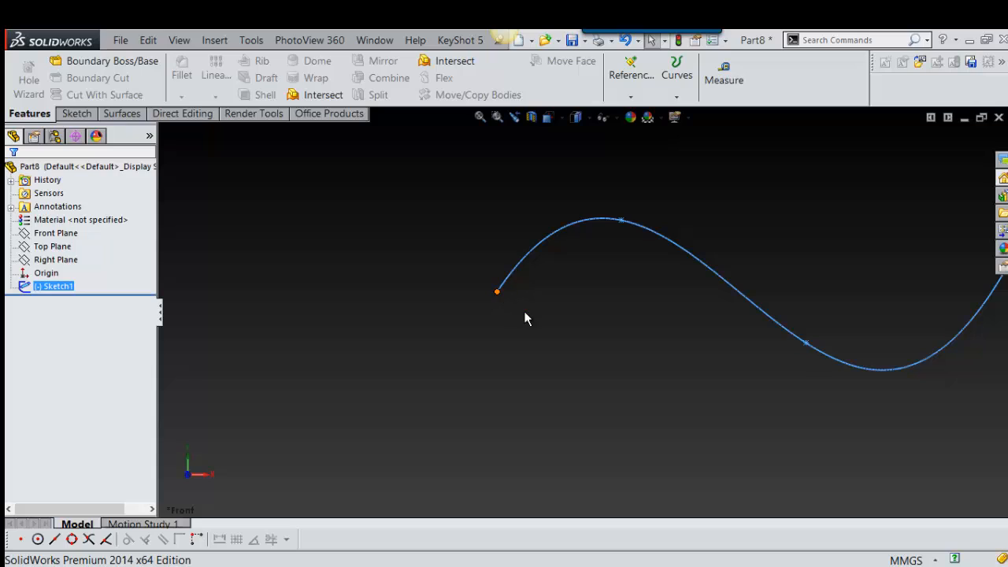
Step: Create a reference plane through the spline's start point, using the spline as the second reference
{"action": "key", "text": "s"}
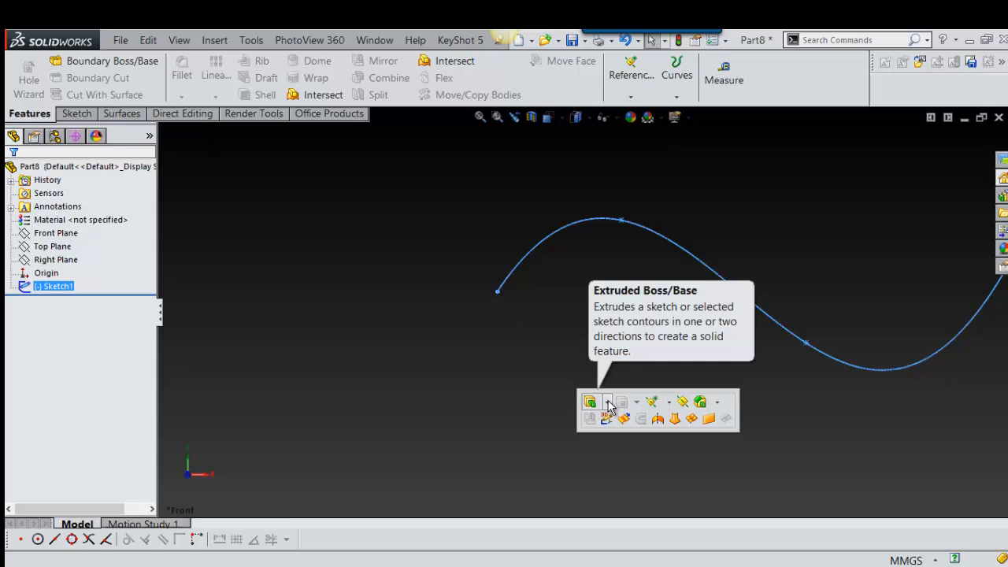
{"action": "left_click", "coordinate": [682, 402]}
{"action": "left_click", "coordinate": [498, 293]}
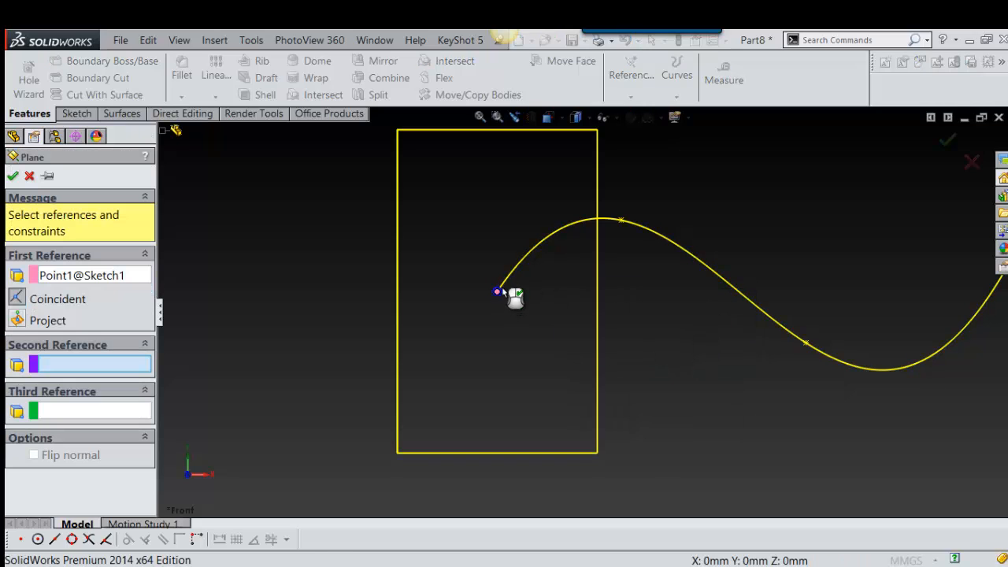
{"action": "left_click", "coordinate": [507, 280]}
{"action": "right_click", "coordinate": [508, 281]}
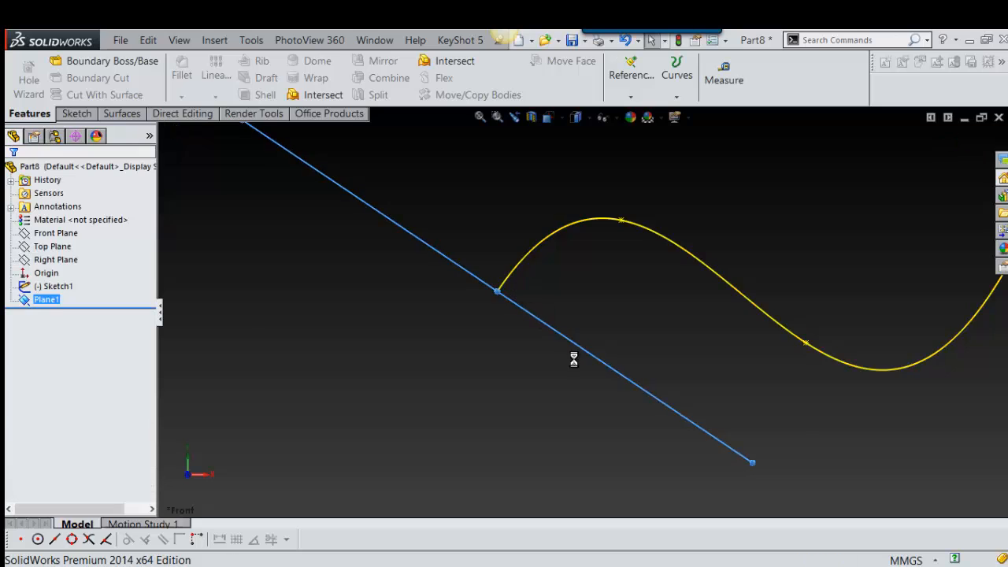
Step: Open a new sketch on the reference plane at the spline's start
{"action": "middle_click_drag", "start_coordinate": [575, 357], "coordinate": [602, 324]}
{"action": "left_click", "coordinate": [595, 334]}
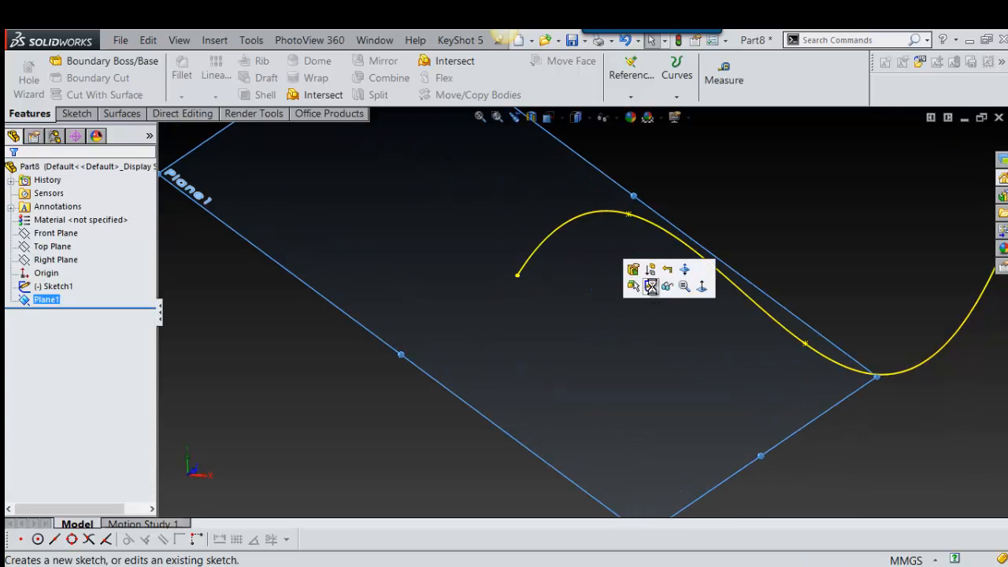
{"action": "left_click", "coordinate": [651, 286]}
{"action": "scroll", "coordinate": [550, 268], "scroll_direction": "down", "scroll_amount": 3}
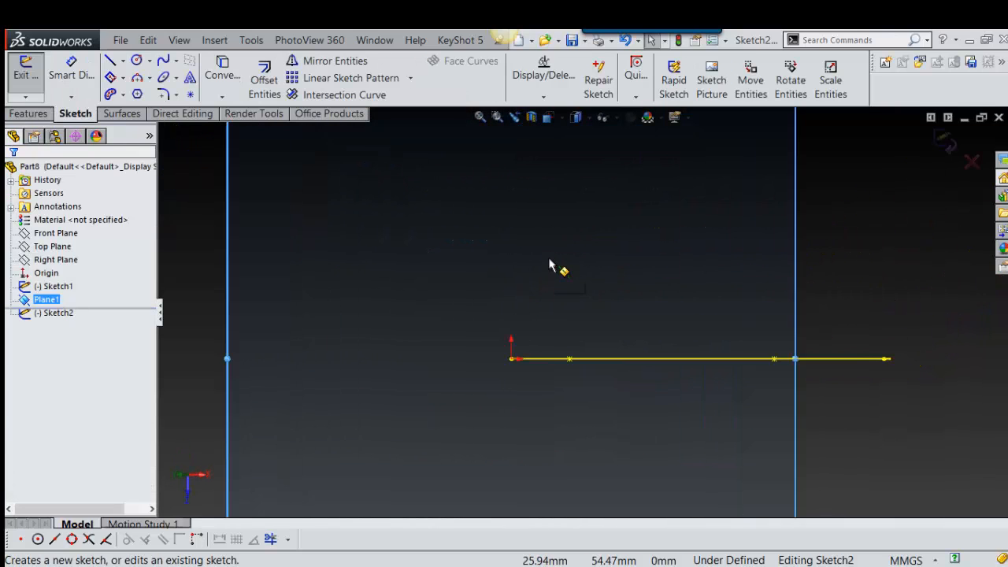
Step: Sketch an ellipse centred on the origin with radii of about 37 mm and 22 mm, and exit the sketch
{"action": "mouse_move", "coordinate": [548, 257]}
{"action": "right_mouse_down"}
{"action": "mouse_move", "coordinate": [567, 280]}
{"action": "mouse_move", "coordinate": [533, 285]}
{"action": "mouse_move", "coordinate": [516, 315]}
{"action": "right_mouse_up"}
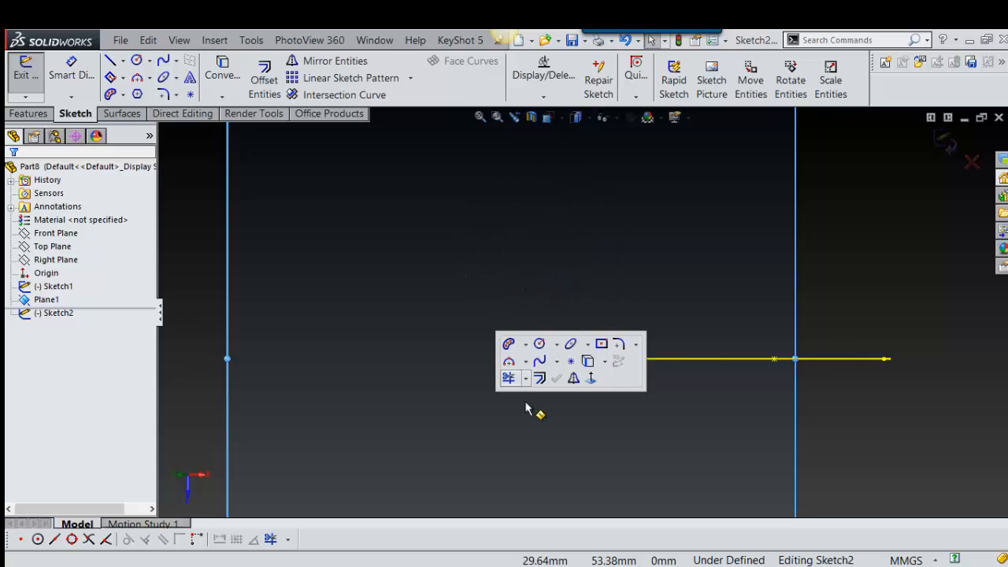
{"action": "left_click", "coordinate": [570, 347]}
{"action": "scroll", "coordinate": [552, 366], "scroll_direction": "down", "scroll_amount": 3}
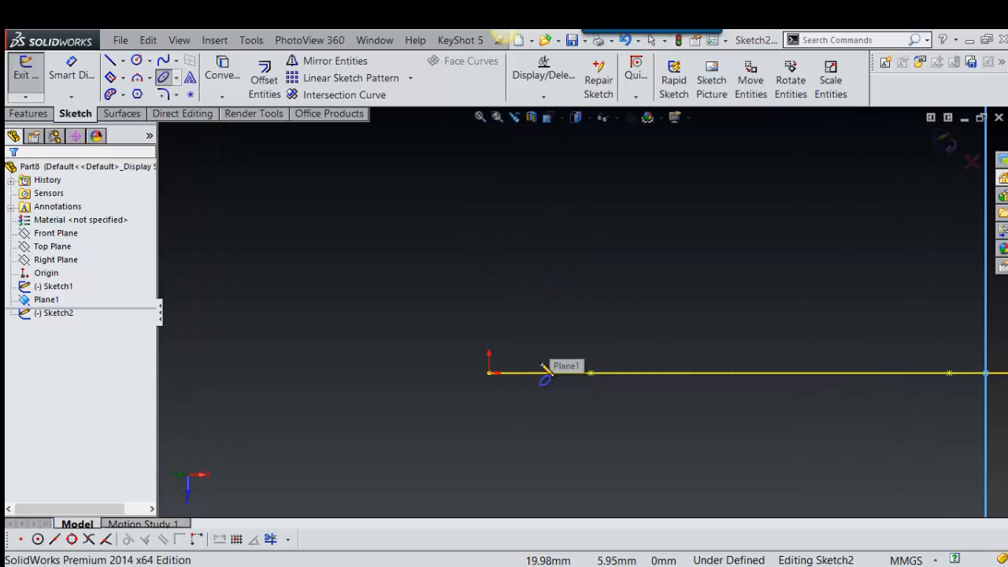
{"action": "left_click", "coordinate": [489, 373]}
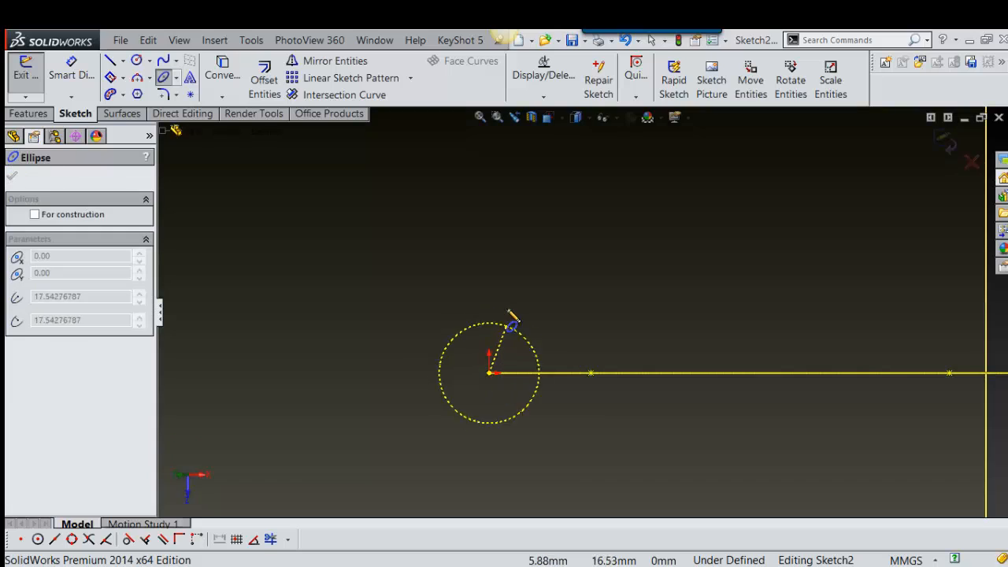
{"action": "left_click", "coordinate": [495, 272]}
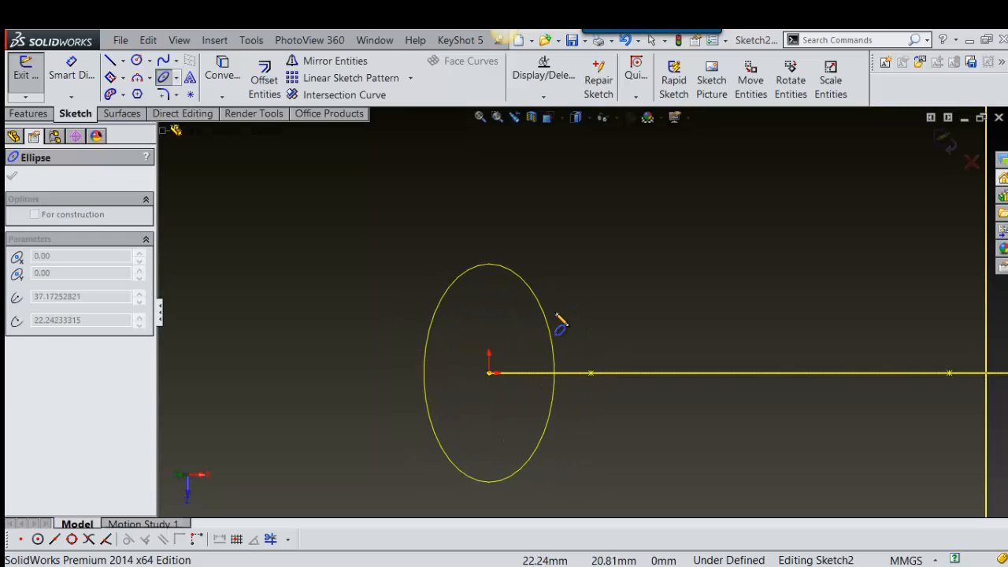
{"action": "left_click", "coordinate": [560, 323]}
{"action": "scroll", "coordinate": [614, 325], "scroll_direction": "up", "scroll_amount": 3}
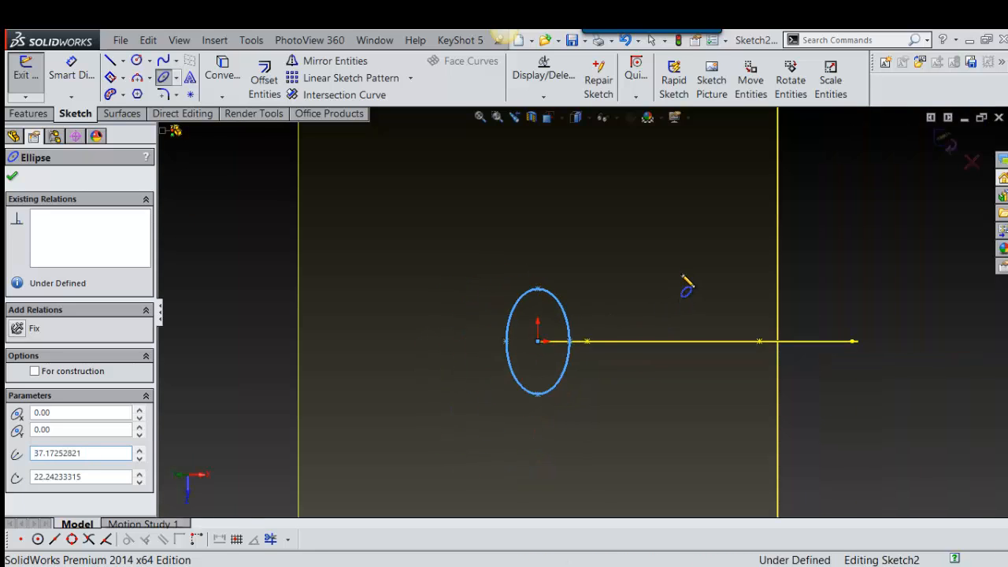
{"action": "right_click_drag", "start_coordinate": [684, 271], "coordinate": [649, 294]}
Step: Hide the reference plane so only the ellipse and the spline remain displayed
{"action": "scroll", "coordinate": [587, 323], "scroll_direction": "up", "scroll_amount": 3}
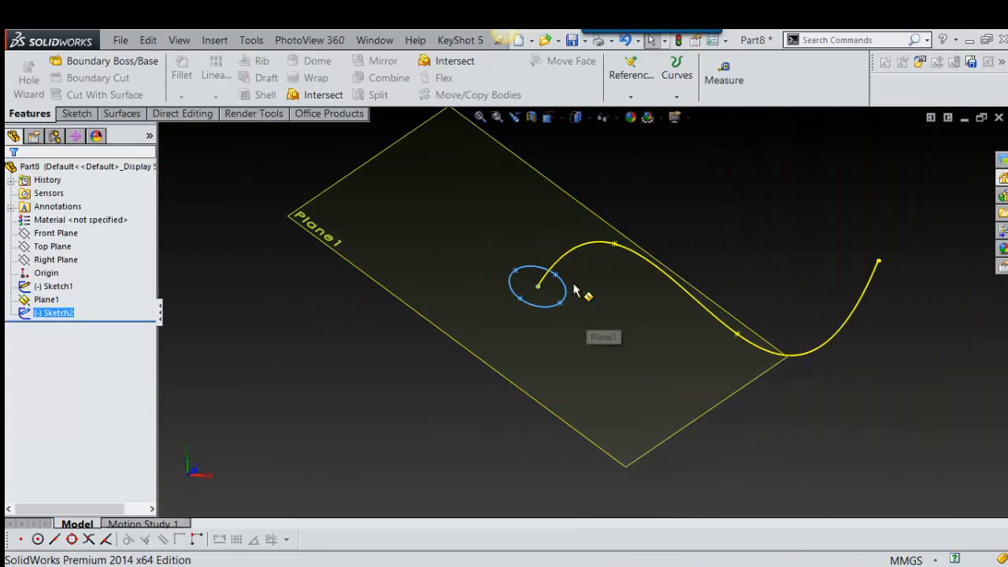
{"action": "middle_click_drag", "start_coordinate": [592, 304], "coordinate": [838, 228]}
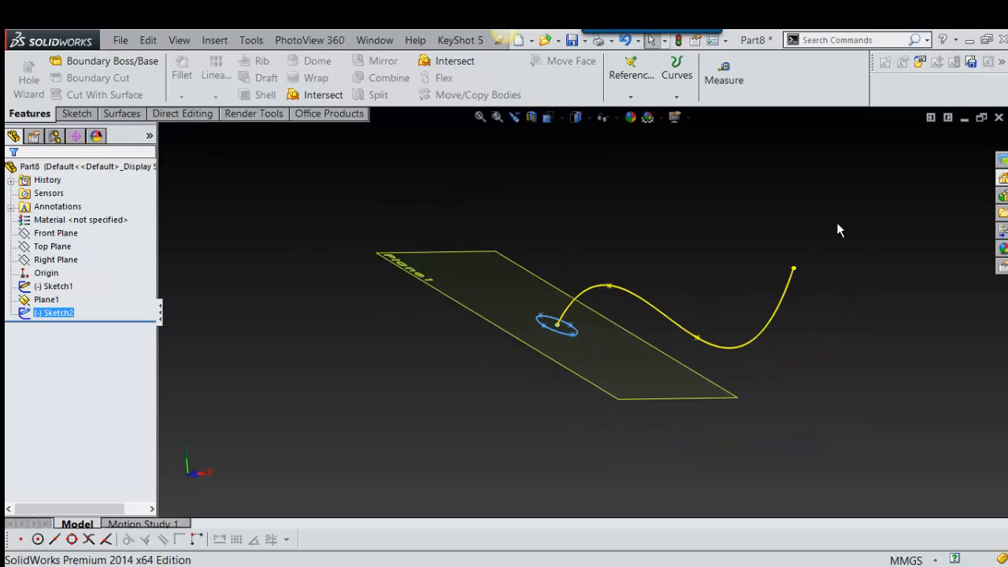
{"action": "middle_click_drag", "start_coordinate": [742, 220], "coordinate": [706, 290]}
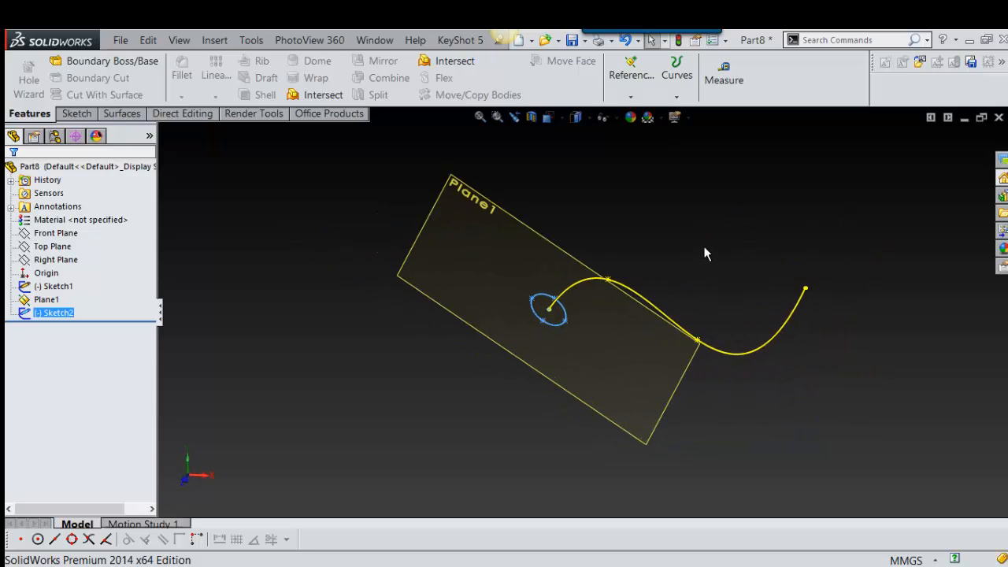
{"action": "middle_click_drag", "start_coordinate": [703, 246], "coordinate": [695, 243]}
{"action": "scroll", "coordinate": [695, 242], "scroll_direction": "down", "scroll_amount": 1}
{"action": "scroll", "coordinate": [701, 239], "scroll_direction": "up", "scroll_amount": 1}
{"action": "right_click_drag", "start_coordinate": [721, 190], "coordinate": [669, 262]}
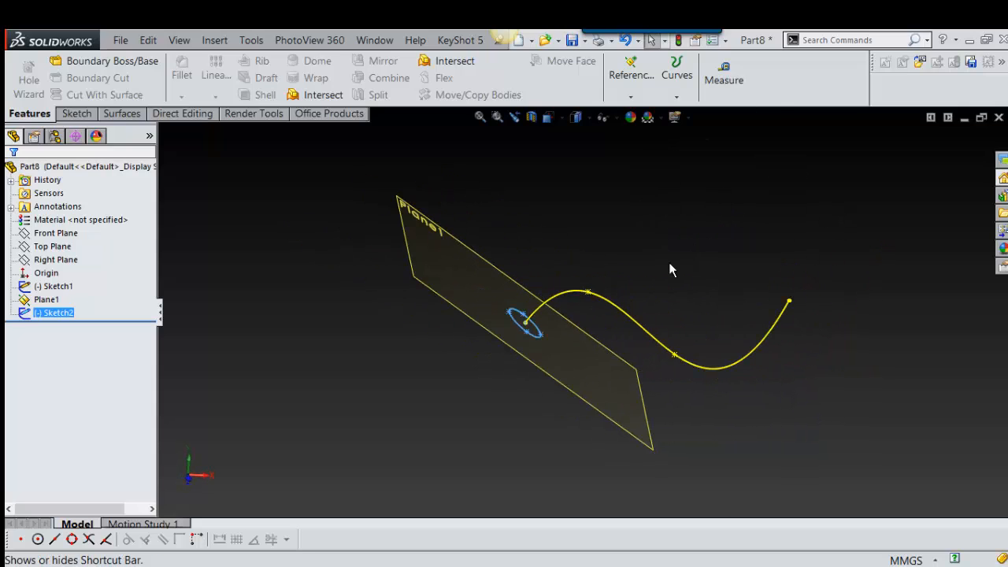
{"action": "left_click", "coordinate": [653, 226]}
{"action": "left_click", "coordinate": [472, 275]}
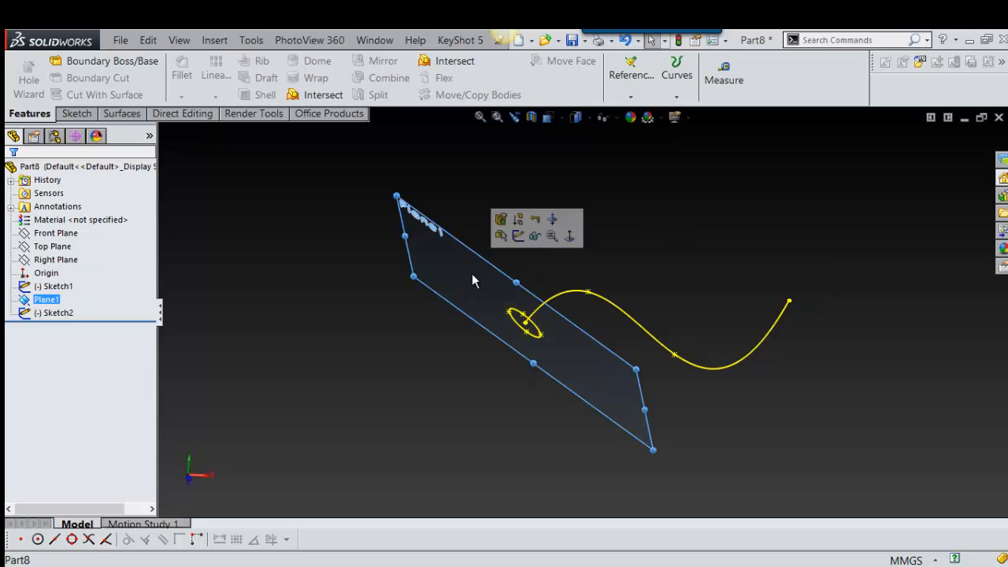
{"action": "left_click", "coordinate": [535, 235]}
Step: Set up a Swept Boss/Base with the ellipse as the profile and the spline as the path
{"action": "right_click_drag", "start_coordinate": [682, 206], "coordinate": [639, 258]}
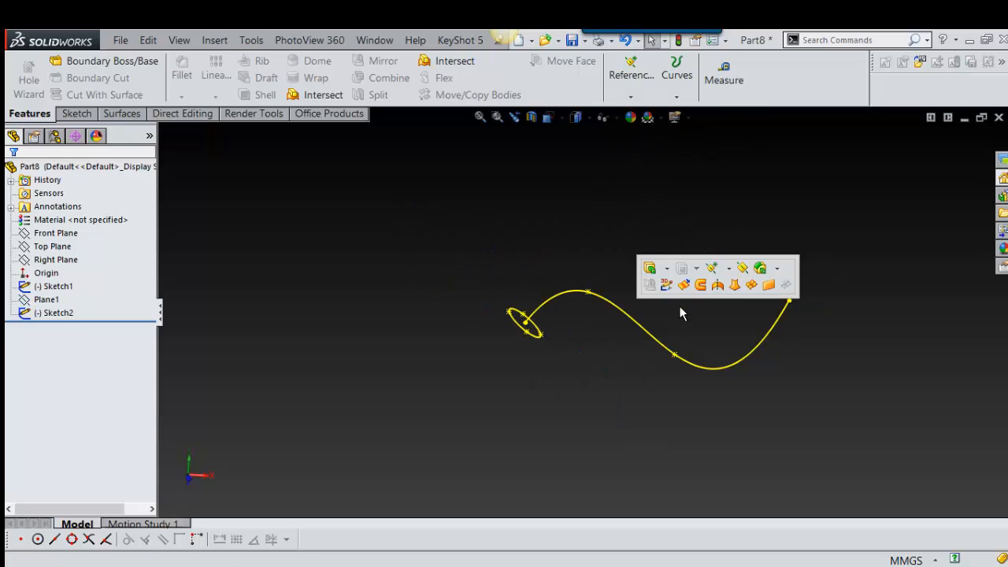
{"action": "left_click", "coordinate": [667, 269]}
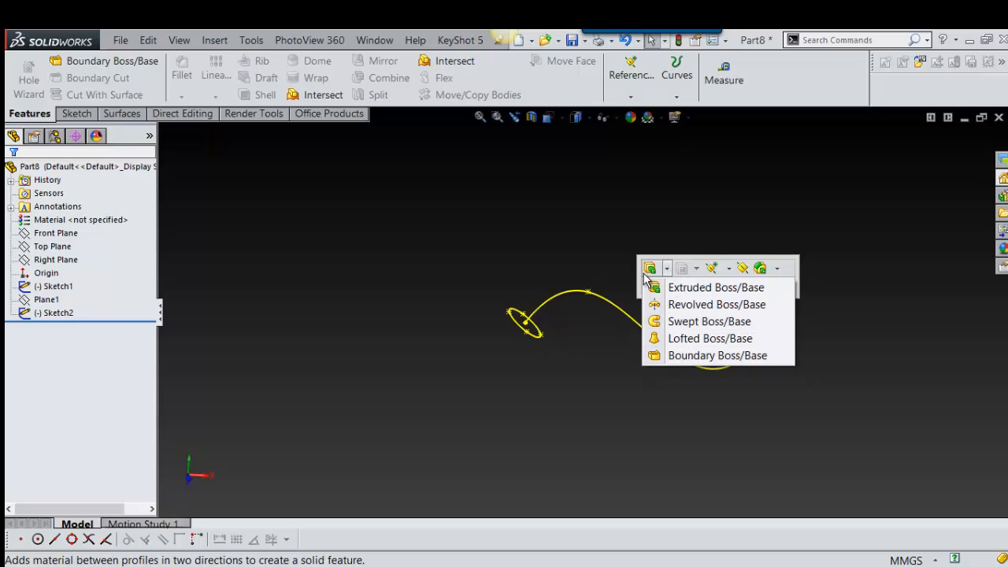
{"action": "left_click", "coordinate": [686, 322]}
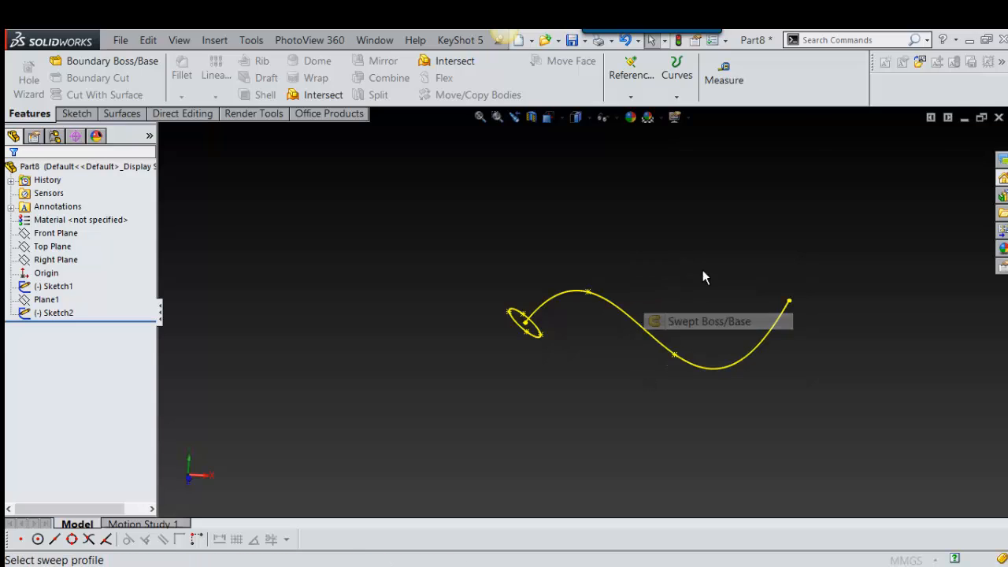
{"action": "scroll", "coordinate": [553, 345], "scroll_direction": "down", "scroll_amount": 3}
{"action": "left_click", "coordinate": [530, 307]}
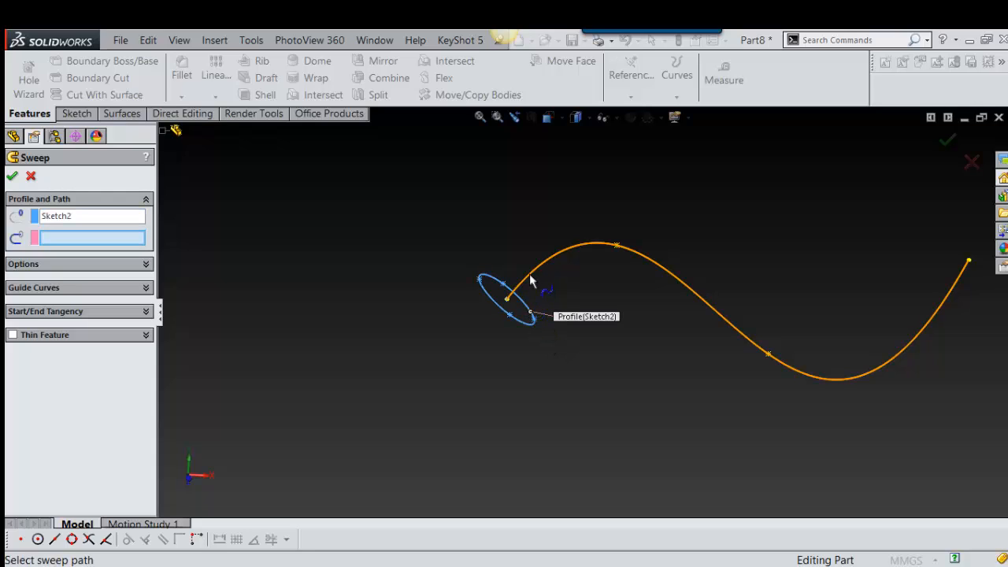
{"action": "left_click", "coordinate": [529, 274]}
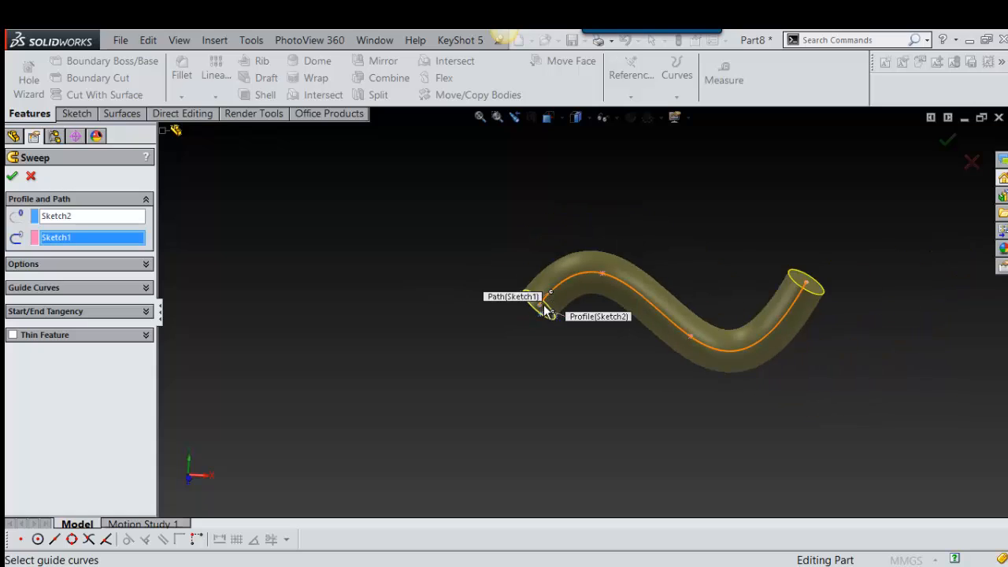
Step: Set the sweep's orientation/twist type to Keep normal constant
{"action": "mouse_move", "coordinate": [545, 310]}
{"action": "middle_mouse_down"}
{"action": "mouse_move", "coordinate": [572, 342]}
{"action": "mouse_move", "coordinate": [638, 270]}
{"action": "mouse_move", "coordinate": [561, 303]}
{"action": "middle_mouse_up"}
{"action": "left_click", "coordinate": [112, 265]}
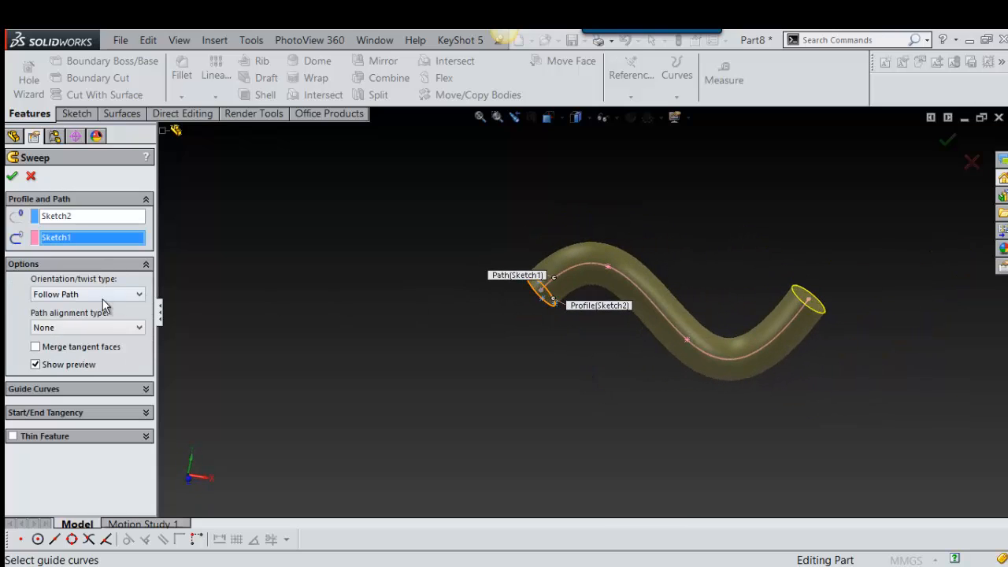
{"action": "left_click", "coordinate": [103, 294]}
{"action": "left_click", "coordinate": [93, 313]}
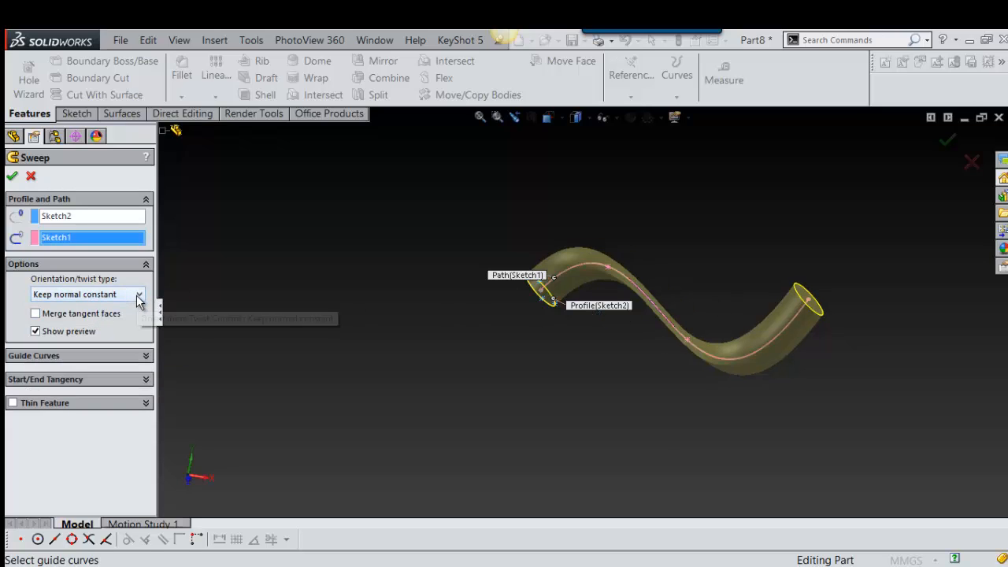
Step: Set the sweep's orientation/twist type to Twist Along Path and define the twist by Turns
{"action": "left_click", "coordinate": [134, 294]}
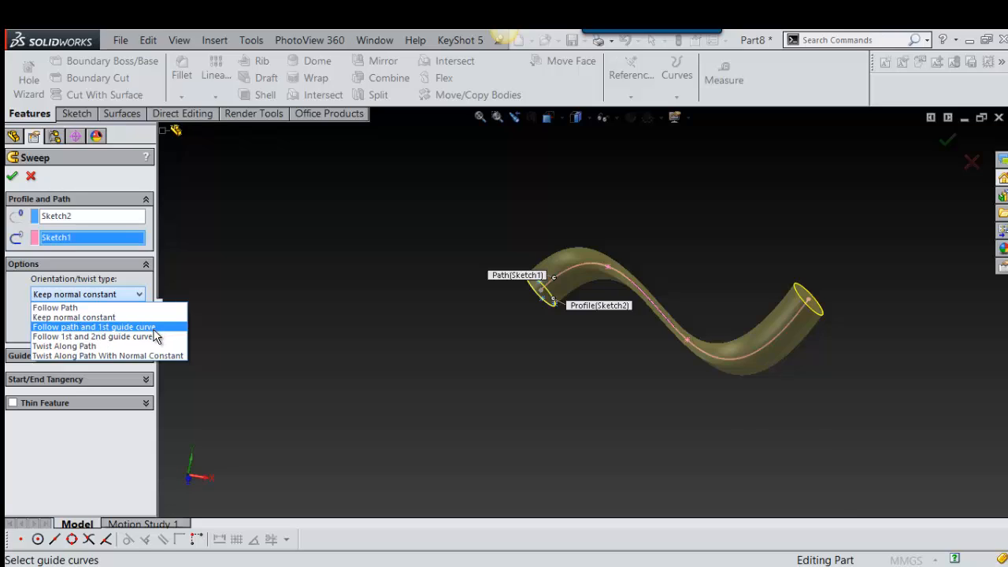
{"action": "left_click", "coordinate": [80, 348]}
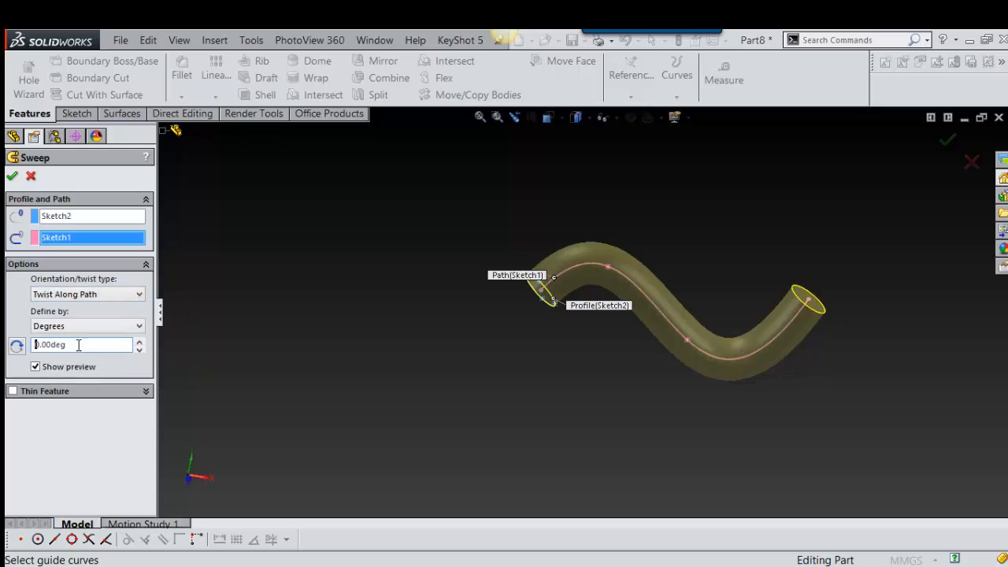
{"action": "left_click", "coordinate": [134, 327]}
{"action": "left_click", "coordinate": [82, 359]}
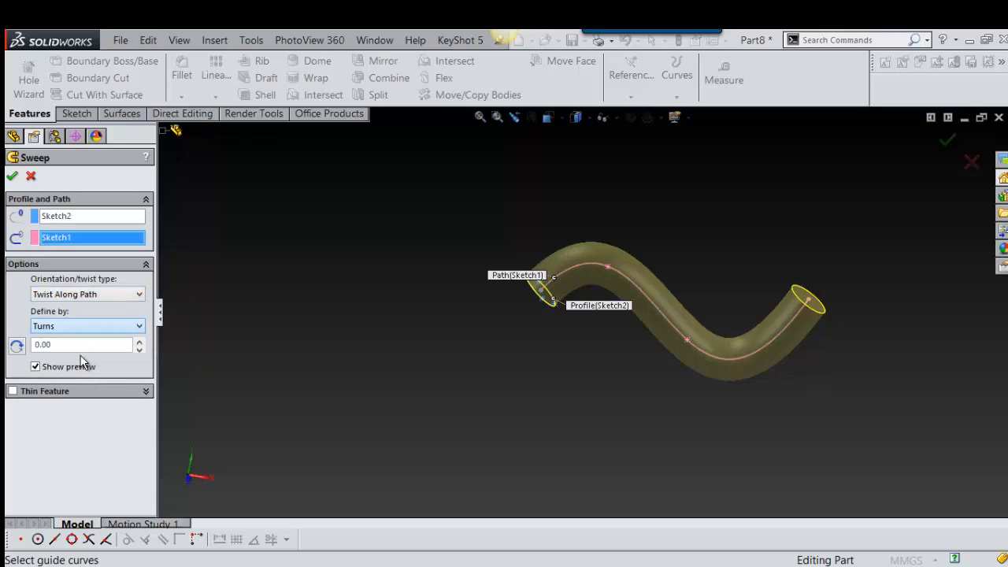
{"action": "left_click", "coordinate": [114, 326]}
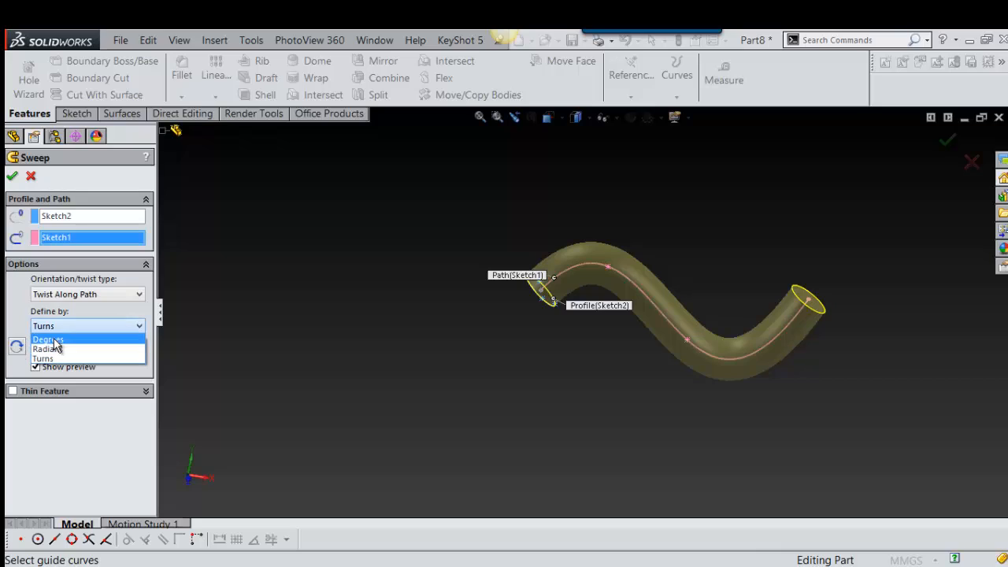
{"action": "left_click", "coordinate": [57, 359]}
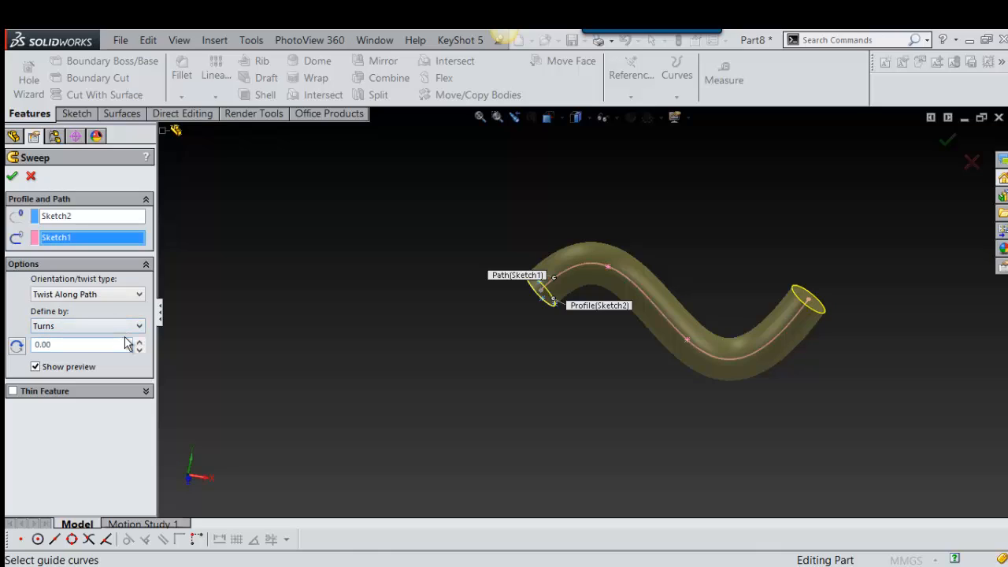
Step: Set the twist along the path to 6 turns and create the swept boss
{"action": "left_click", "coordinate": [140, 341]}
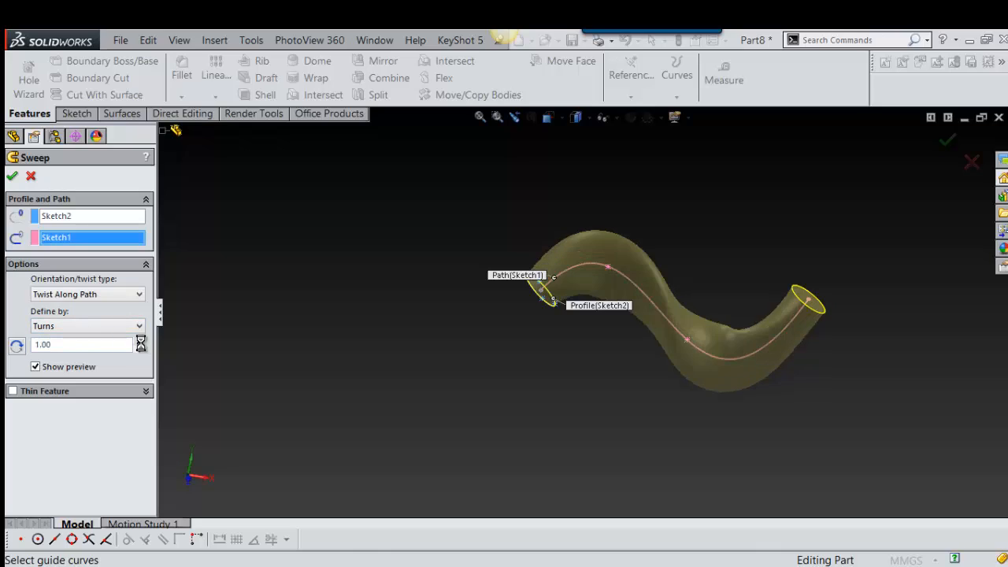
{"action": "left_click", "coordinate": [139, 342]}
{"action": "left_click", "coordinate": [139, 342]}
{"action": "left_click", "coordinate": [139, 341]}
{"action": "left_click", "coordinate": [139, 342]}
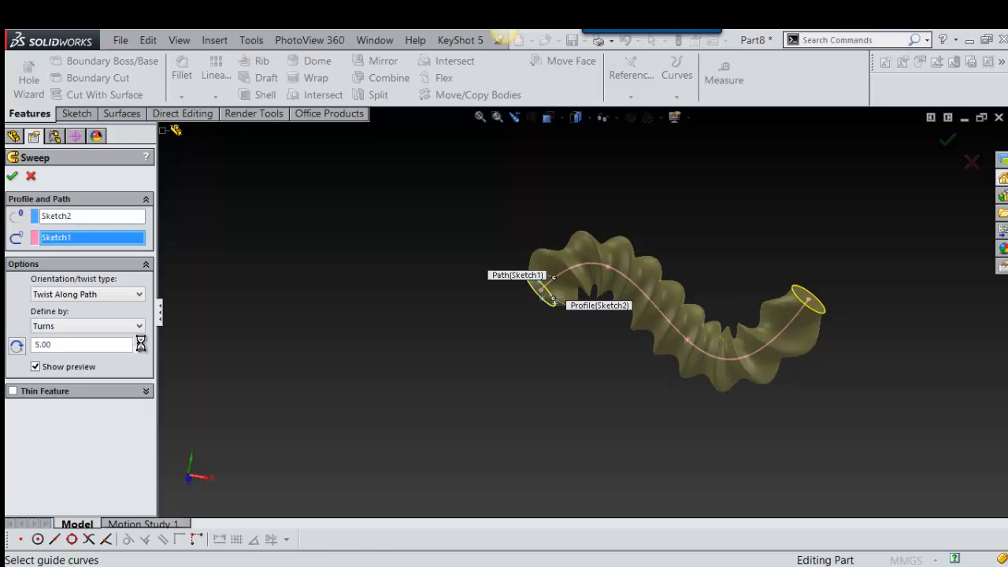
{"action": "left_click", "coordinate": [140, 342]}
{"action": "scroll", "coordinate": [659, 312], "scroll_direction": "down", "scroll_amount": 5}
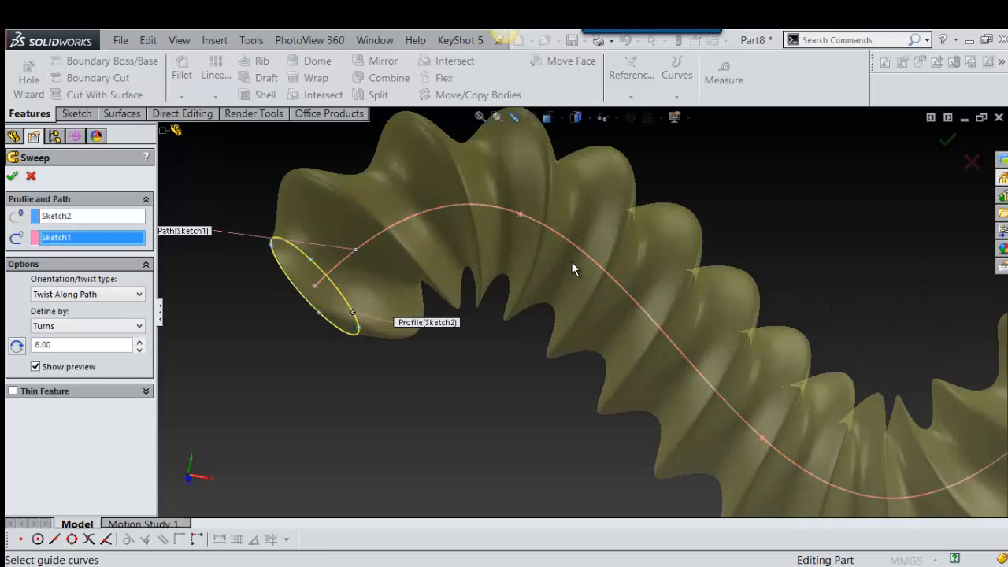
{"action": "middle_click_drag", "start_coordinate": [533, 269], "coordinate": [508, 298]}
{"action": "scroll", "coordinate": [508, 298], "scroll_direction": "up", "scroll_amount": 2}
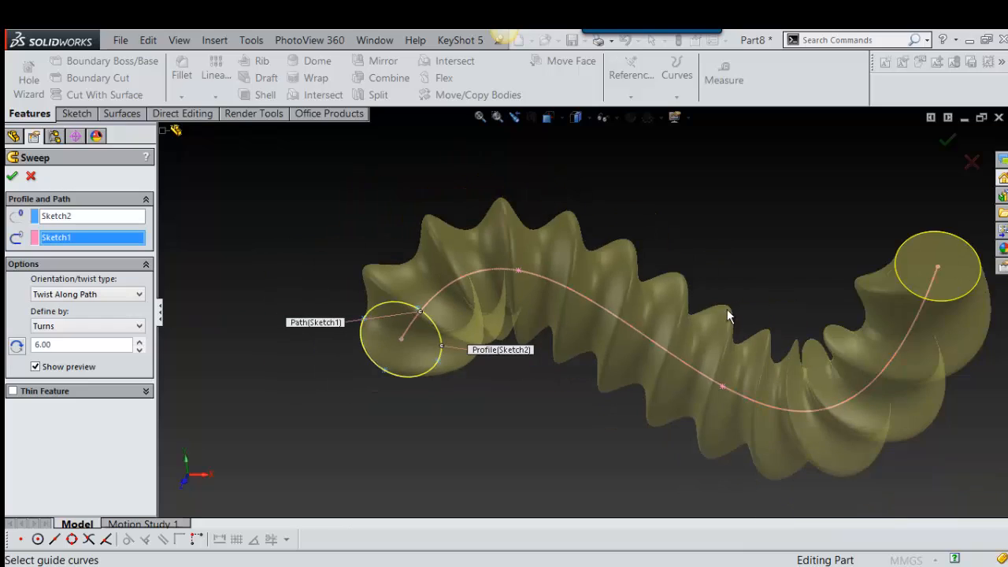
{"action": "middle_click_drag", "start_coordinate": [728, 311], "coordinate": [758, 344]}
{"action": "scroll", "coordinate": [739, 330], "scroll_direction": "up", "scroll_amount": 2}
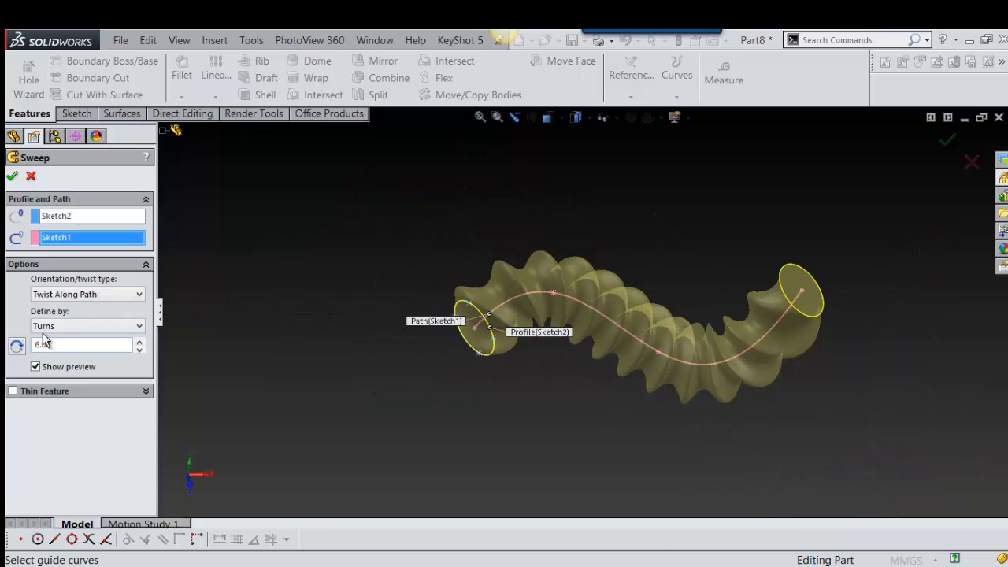
{"action": "left_click", "coordinate": [17, 175]}
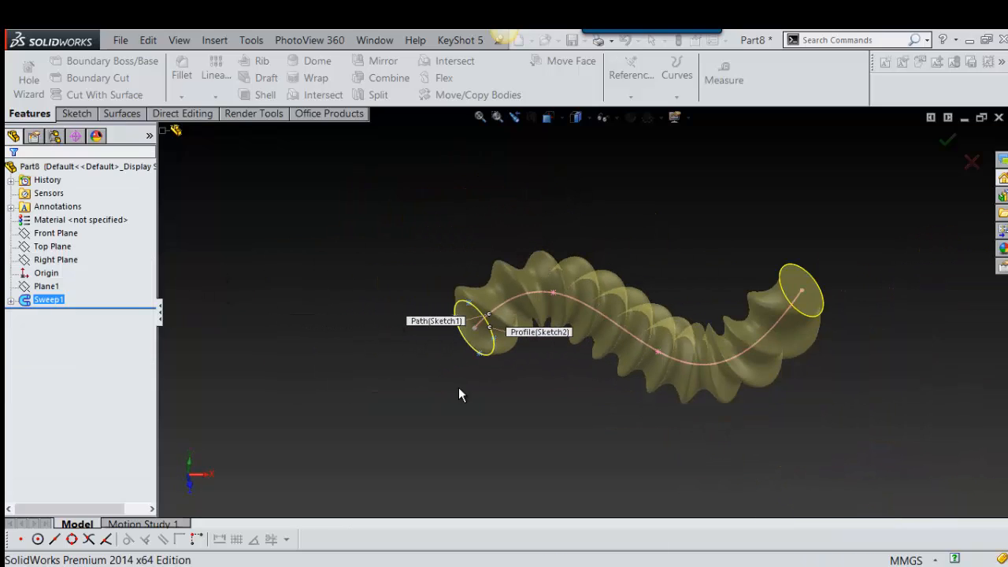
{"action": "middle_click_drag", "start_coordinate": [533, 464], "coordinate": [340, 309]}
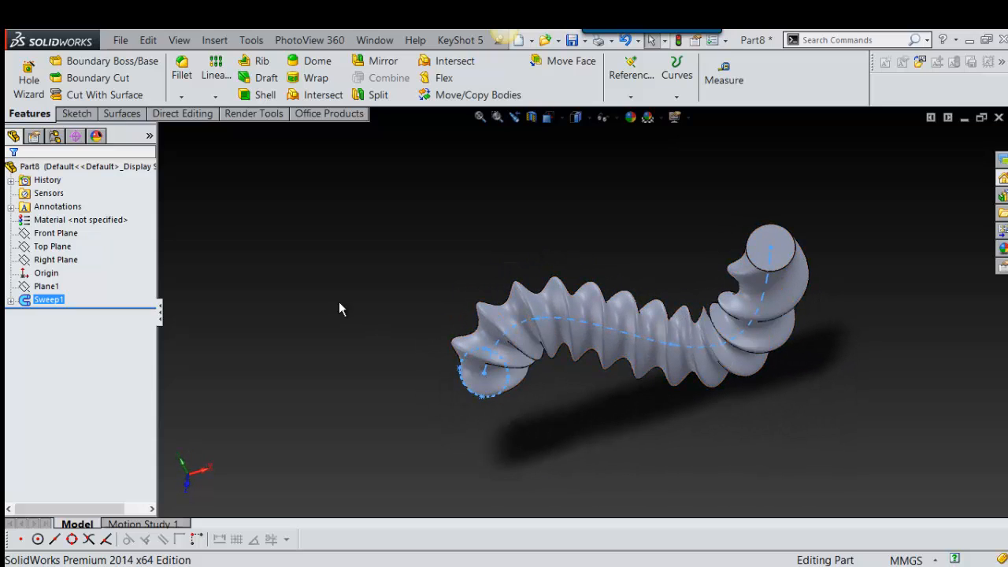
Step: Delete the twisted sweep feature while keeping its ellipse and spline sketches
{"action": "right_click", "coordinate": [22, 304]}
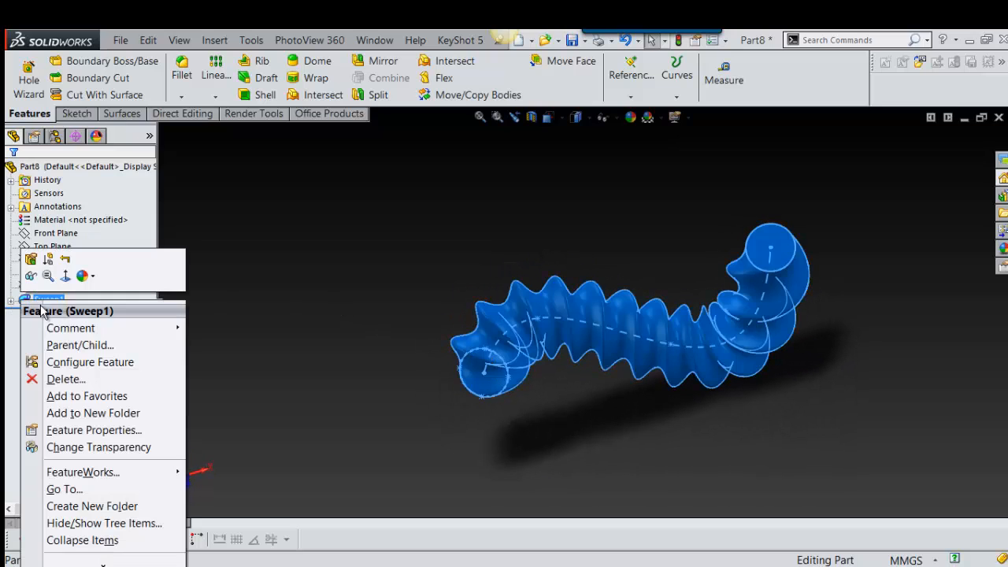
{"action": "left_click", "coordinate": [102, 361]}
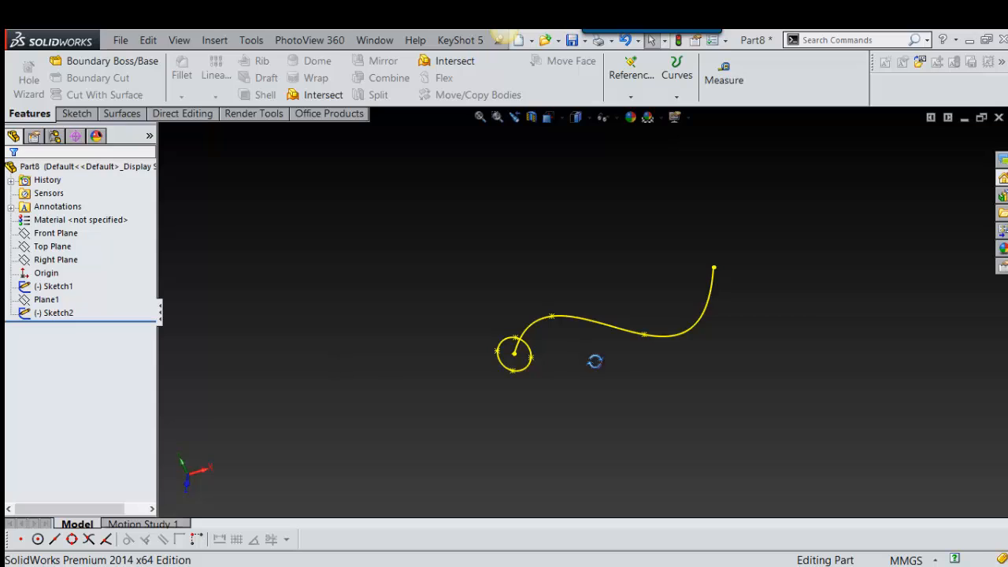
{"action": "middle_click_drag", "start_coordinate": [595, 360], "coordinate": [571, 369]}
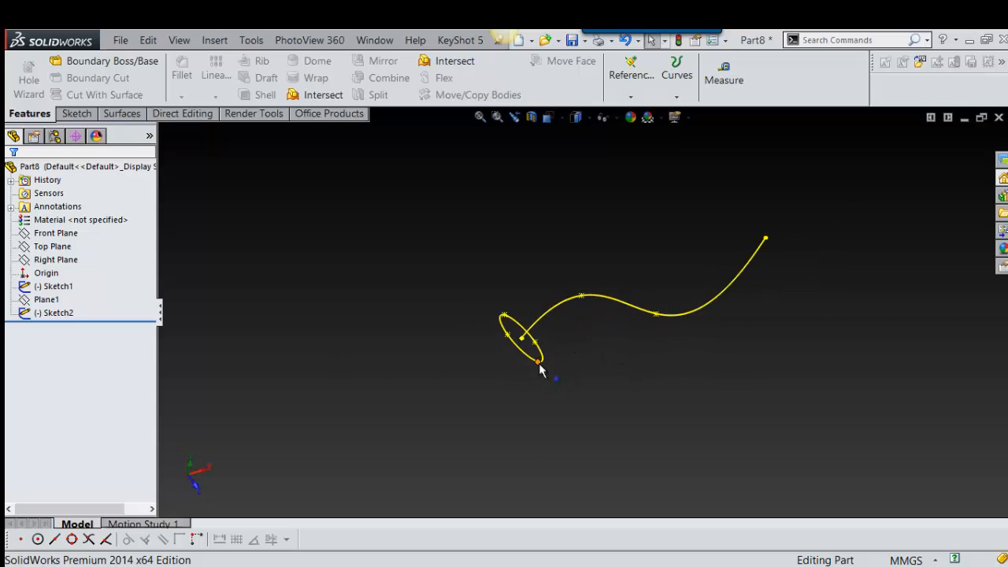
{"action": "left_click", "coordinate": [541, 367]}
{"action": "mouse_move", "coordinate": [630, 378]}
{"action": "middle_mouse_down"}
{"action": "mouse_move", "coordinate": [638, 383]}
{"action": "mouse_move", "coordinate": [650, 355]}
{"action": "mouse_move", "coordinate": [590, 318]}
{"action": "mouse_move", "coordinate": [653, 365]}
{"action": "mouse_move", "coordinate": [664, 290]}
{"action": "mouse_move", "coordinate": [638, 232]}
{"action": "mouse_move", "coordinate": [608, 259]}
{"action": "mouse_move", "coordinate": [621, 352]}
{"action": "mouse_move", "coordinate": [595, 262]}
{"action": "mouse_move", "coordinate": [633, 241]}
{"action": "mouse_move", "coordinate": [621, 279]}
{"action": "mouse_move", "coordinate": [636, 397]}
{"action": "mouse_move", "coordinate": [626, 223]}
{"action": "mouse_move", "coordinate": [610, 286]}
{"action": "mouse_move", "coordinate": [583, 293]}
{"action": "middle_mouse_up"}
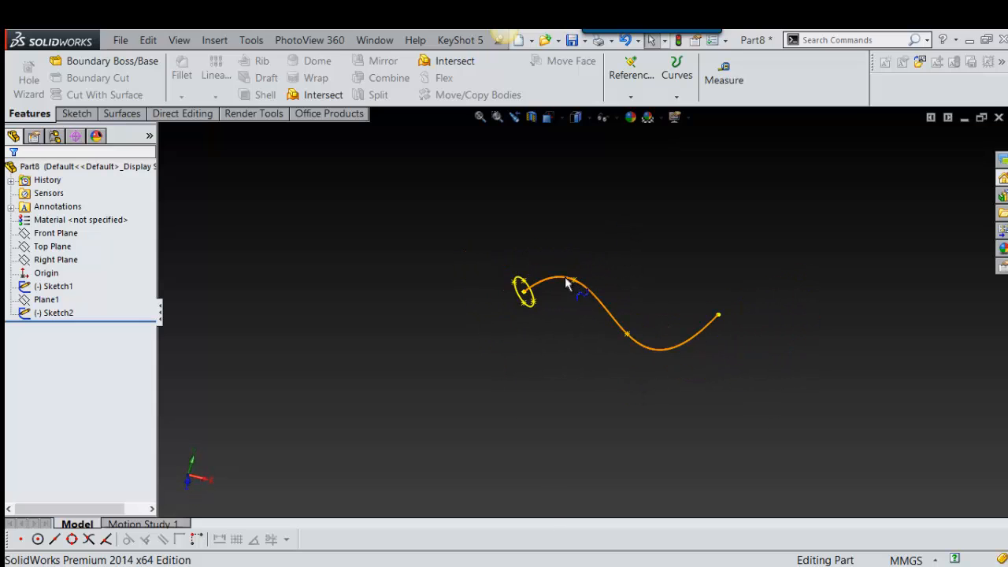
{"action": "left_click", "coordinate": [566, 282]}
Step: Delete the ellipse sketch, the spline sketch and the reference plane from the part
{"action": "left_click", "coordinate": [28, 315]}
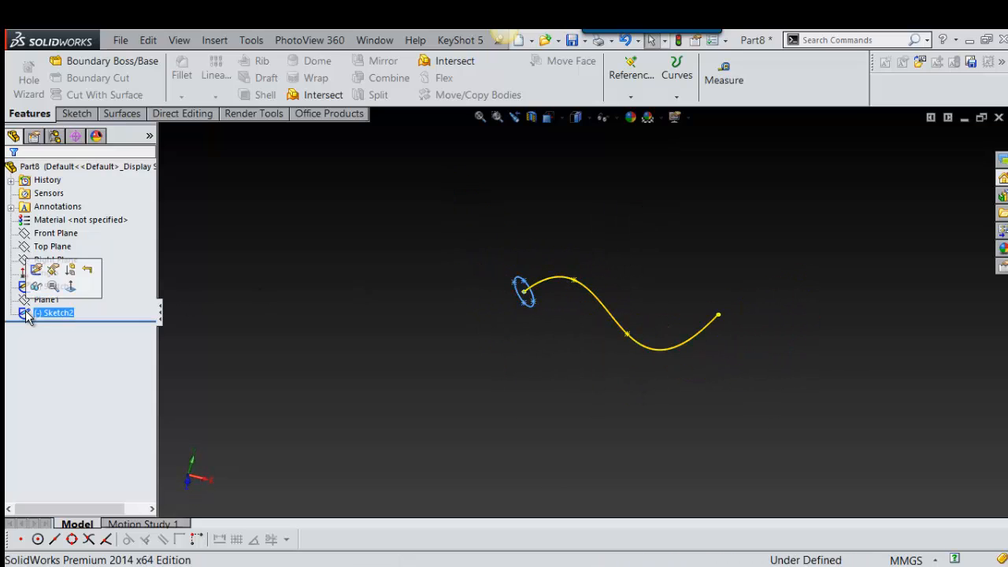
{"action": "right_click", "coordinate": [27, 315]}
{"action": "left_click", "coordinate": [58, 389]}
{"action": "left_click", "coordinate": [28, 304]}
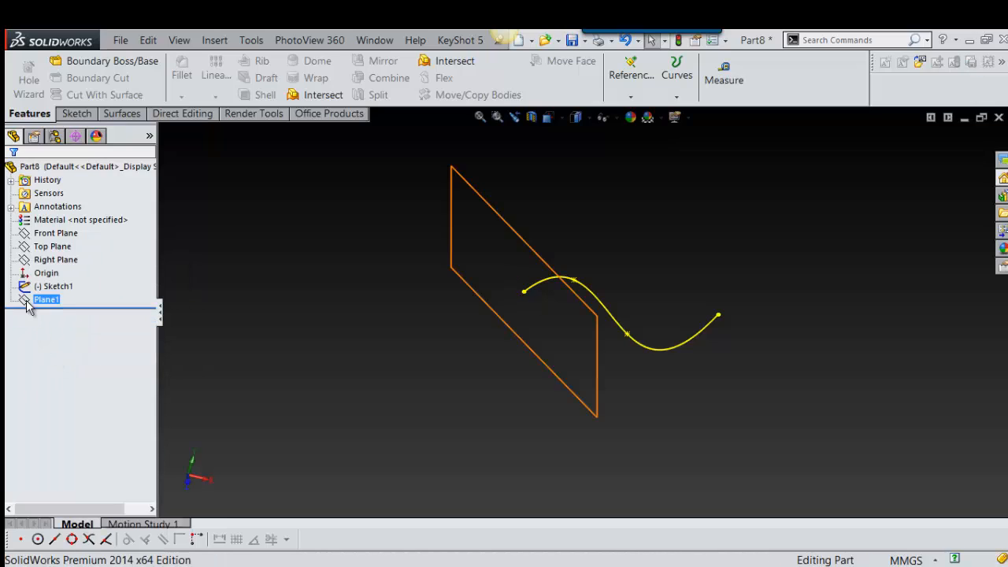
{"action": "left_click", "coordinate": [28, 287]}
{"action": "right_click", "coordinate": [27, 288]}
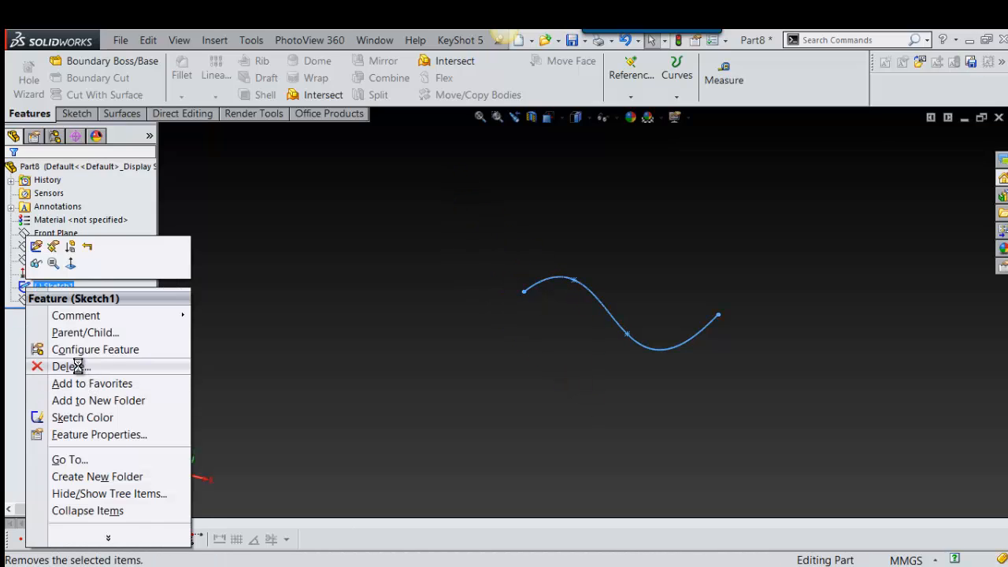
{"action": "left_click", "coordinate": [78, 367]}
{"action": "left_click", "coordinate": [57, 286]}
{"action": "right_click", "coordinate": [57, 287]}
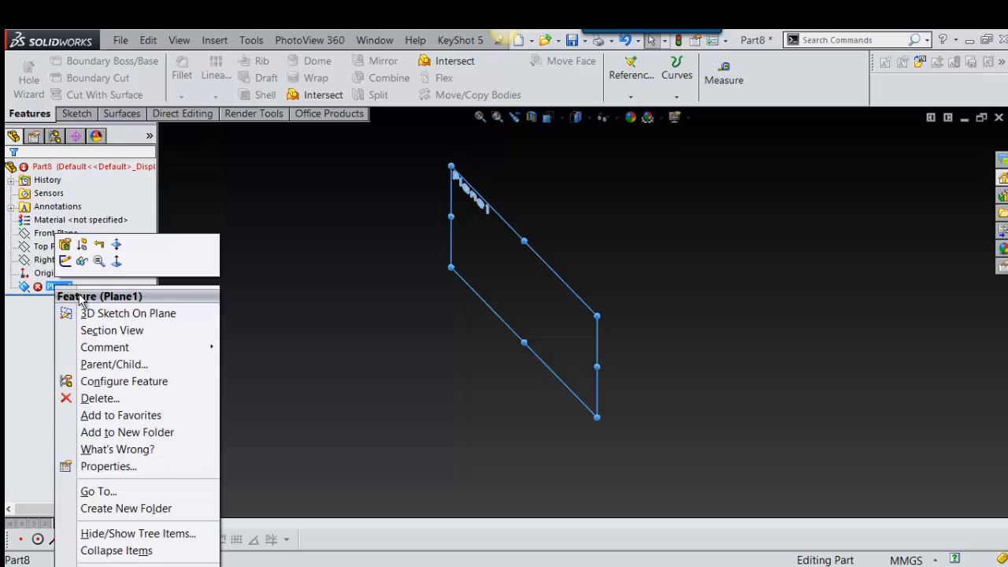
{"action": "left_click", "coordinate": [94, 398]}
Step: Sketch a horizontal line about 119 mm long on the Front Plane, starting away from the origin, and exit the sketch
{"action": "left_click", "coordinate": [54, 233]}
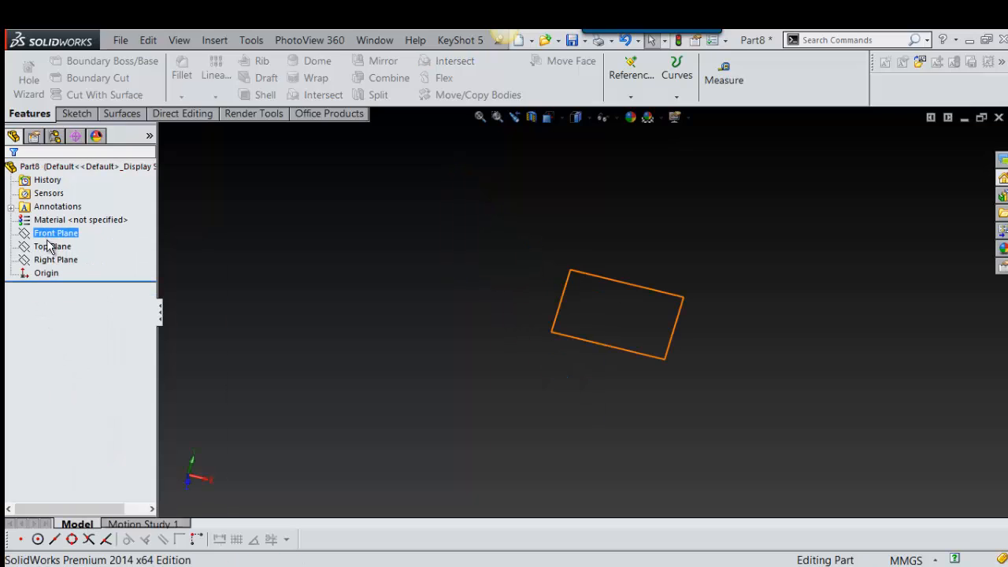
{"action": "left_click", "coordinate": [52, 233]}
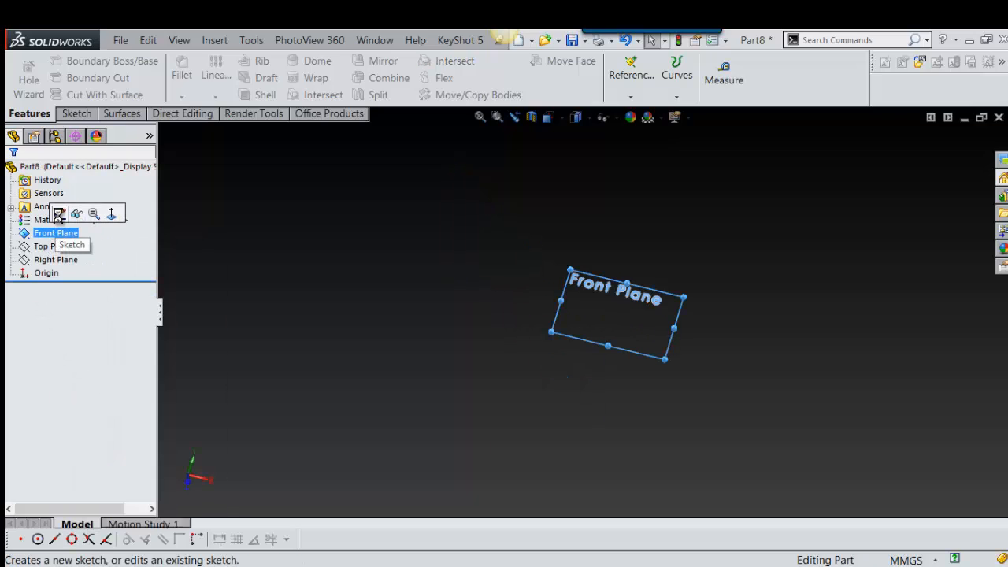
{"action": "left_click", "coordinate": [58, 215]}
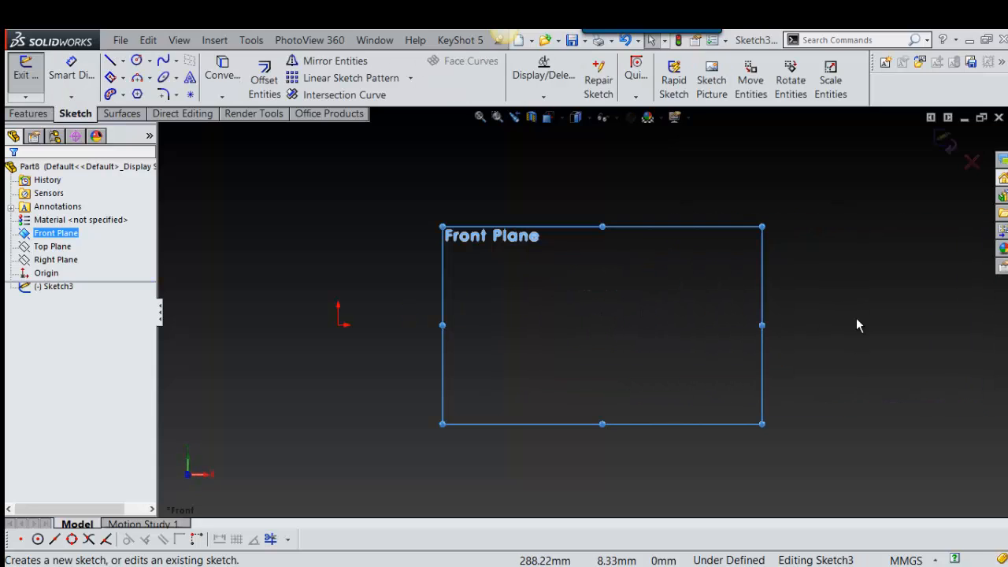
{"action": "mouse_move", "coordinate": [856, 293]}
{"action": "right_mouse_down"}
{"action": "mouse_move", "coordinate": [857, 322]}
{"action": "mouse_move", "coordinate": [847, 293]}
{"action": "right_mouse_up"}
{"action": "scroll", "coordinate": [673, 334], "scroll_direction": "down", "scroll_amount": 3}
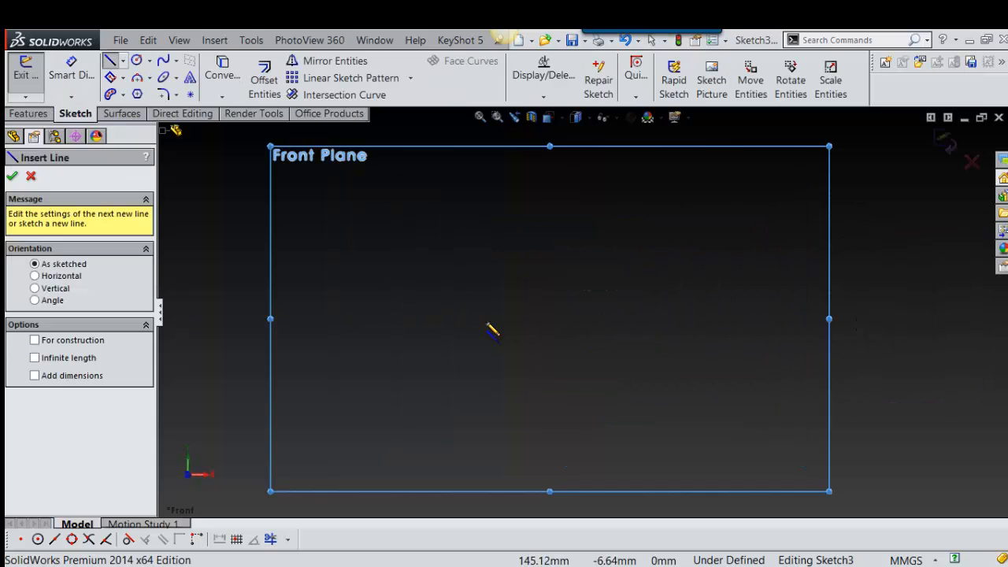
{"action": "left_click", "coordinate": [423, 318]}
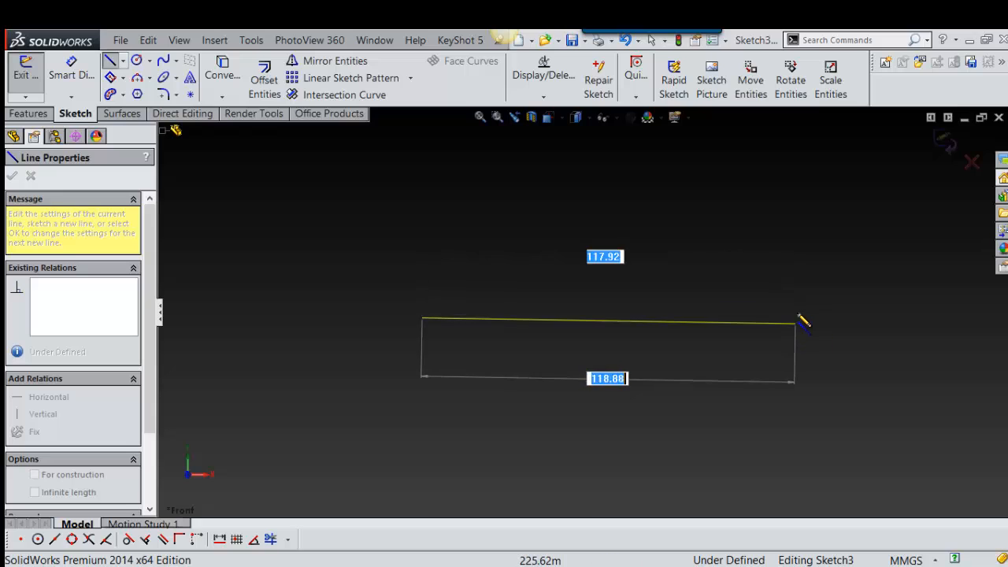
{"action": "left_click", "coordinate": [798, 318]}
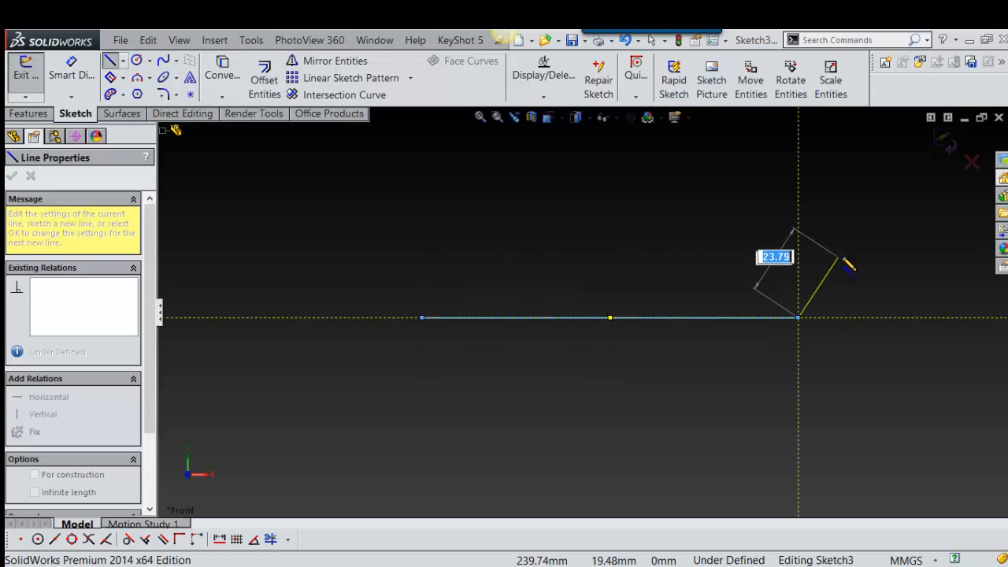
{"action": "key", "text": "Escape"}
{"action": "key", "text": "Escape"}
{"action": "key", "text": "s"}
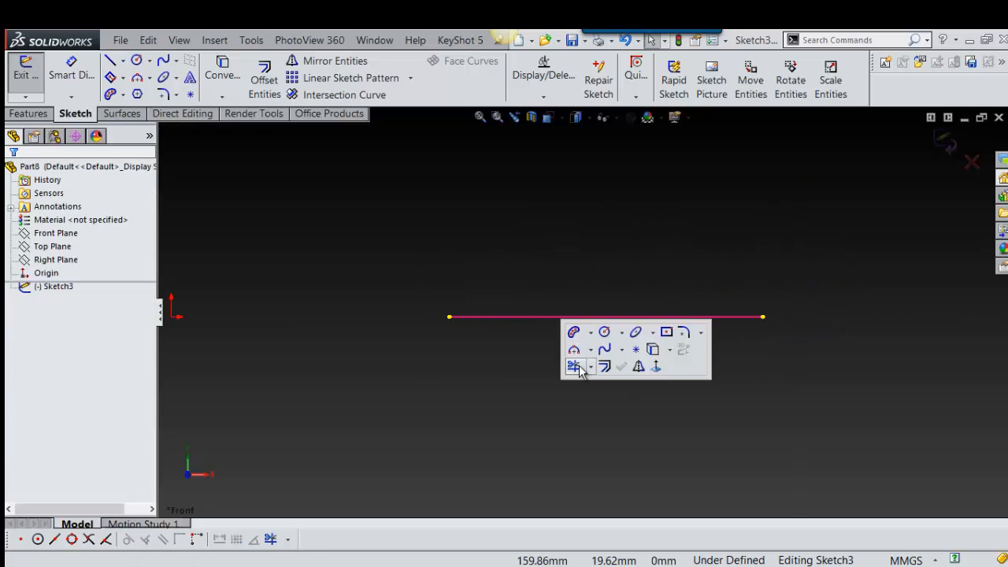
{"action": "left_click", "coordinate": [944, 142]}
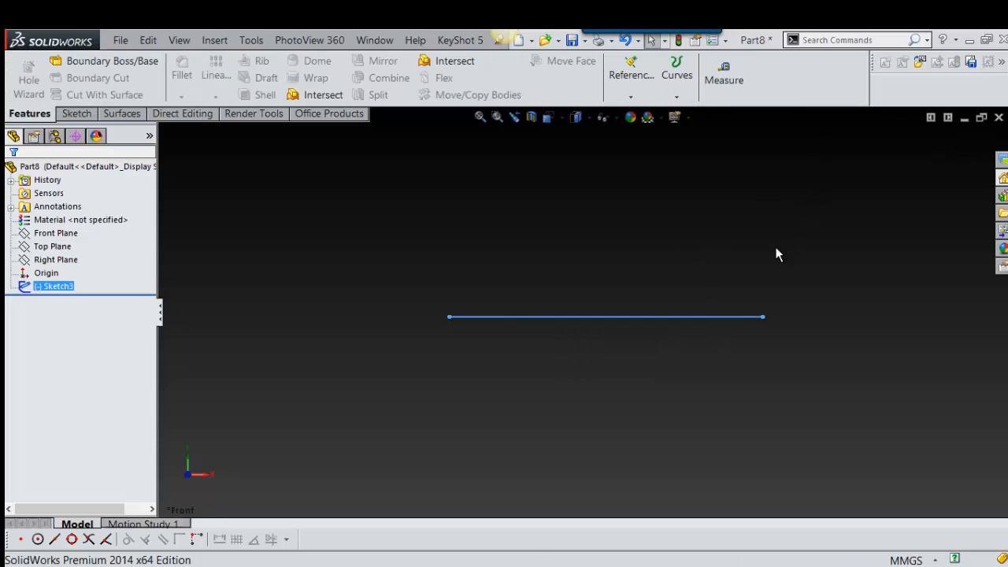
Step: Create a reference plane through the line's end point nearest the origin, perpendicular to the line
{"action": "right_click_drag", "start_coordinate": [484, 272], "coordinate": [426, 317]}
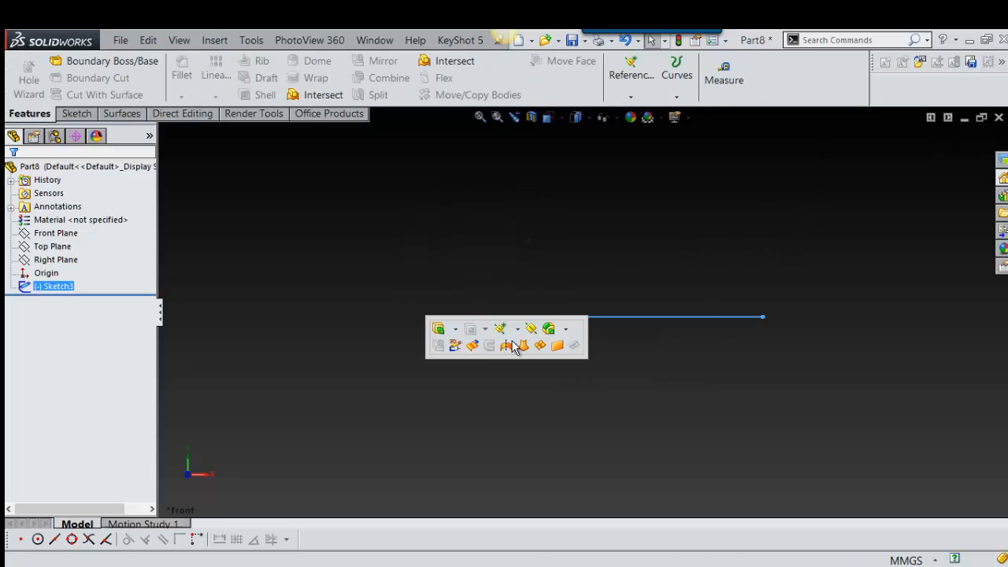
{"action": "left_click", "coordinate": [531, 329]}
{"action": "left_click", "coordinate": [448, 317]}
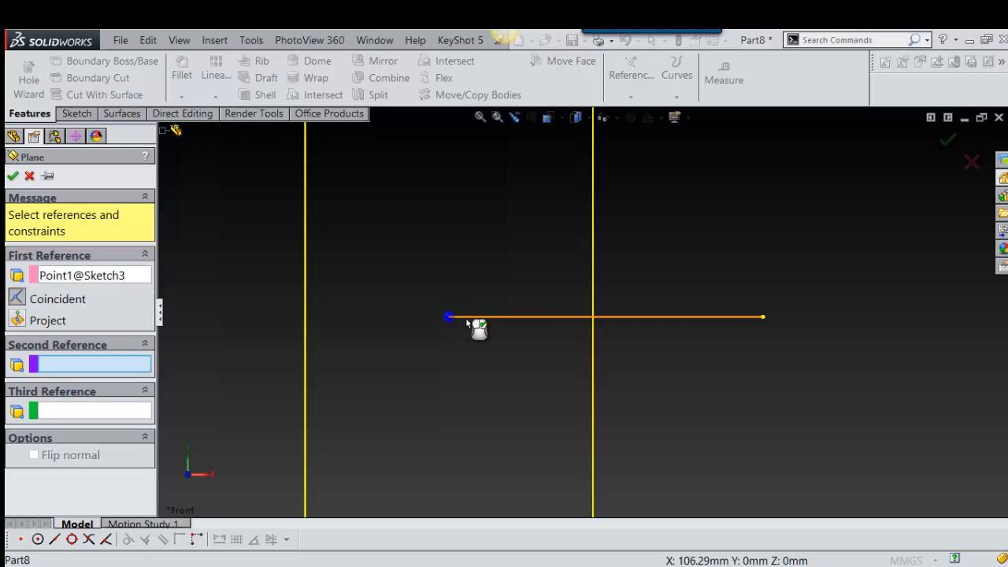
{"action": "left_click", "coordinate": [469, 317]}
{"action": "right_click", "coordinate": [467, 319]}
{"action": "middle_click_drag", "start_coordinate": [467, 322], "coordinate": [512, 344]}
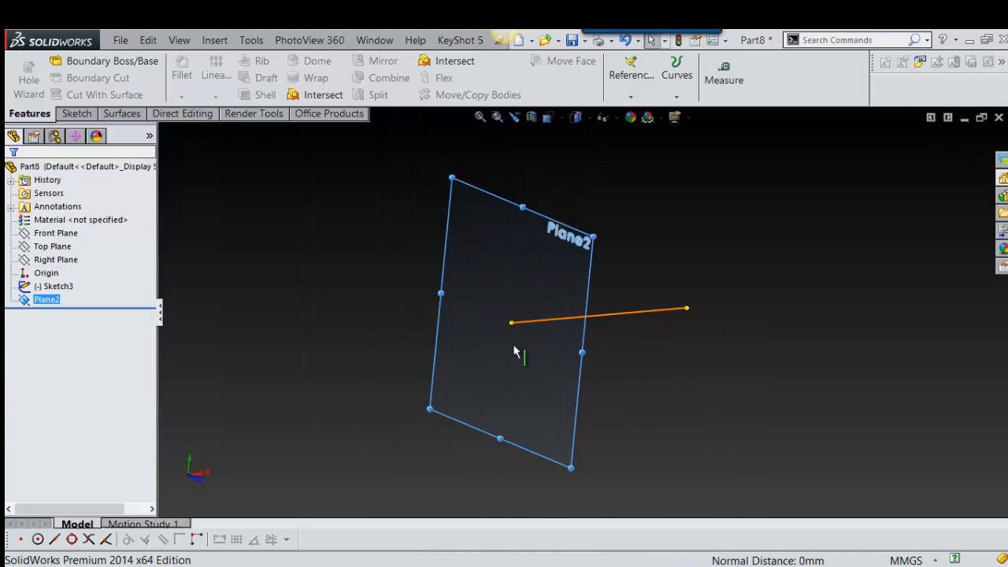
Step: Sketch an ellipse centred on the line's end point on the perpendicular plane, major radius about 33.6 mm, and exit the sketch
{"action": "left_click", "coordinate": [529, 288]}
{"action": "left_click", "coordinate": [576, 249]}
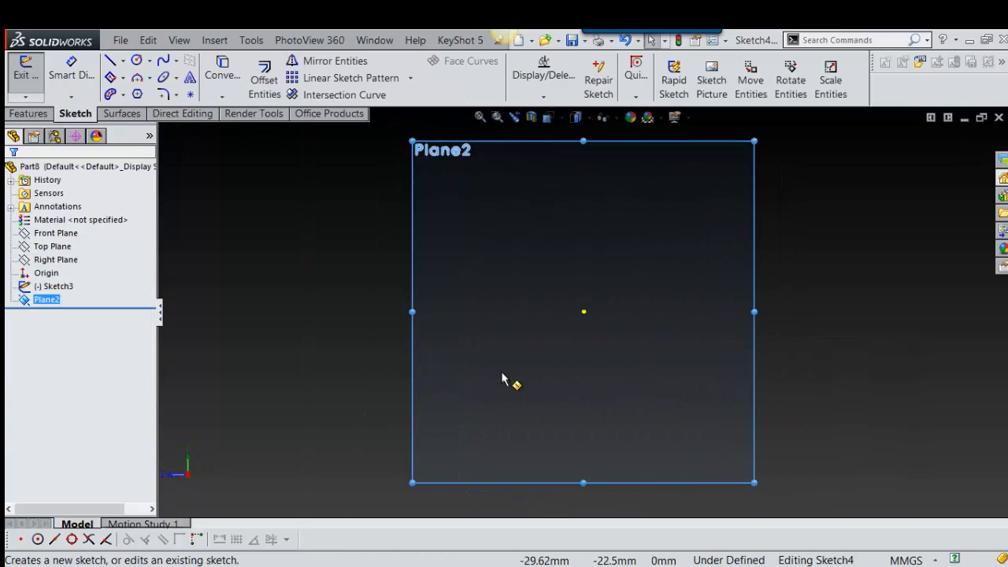
{"action": "mouse_move", "coordinate": [747, 310]}
{"action": "right_mouse_down"}
{"action": "mouse_move", "coordinate": [765, 328]}
{"action": "mouse_move", "coordinate": [680, 413]}
{"action": "right_mouse_up"}
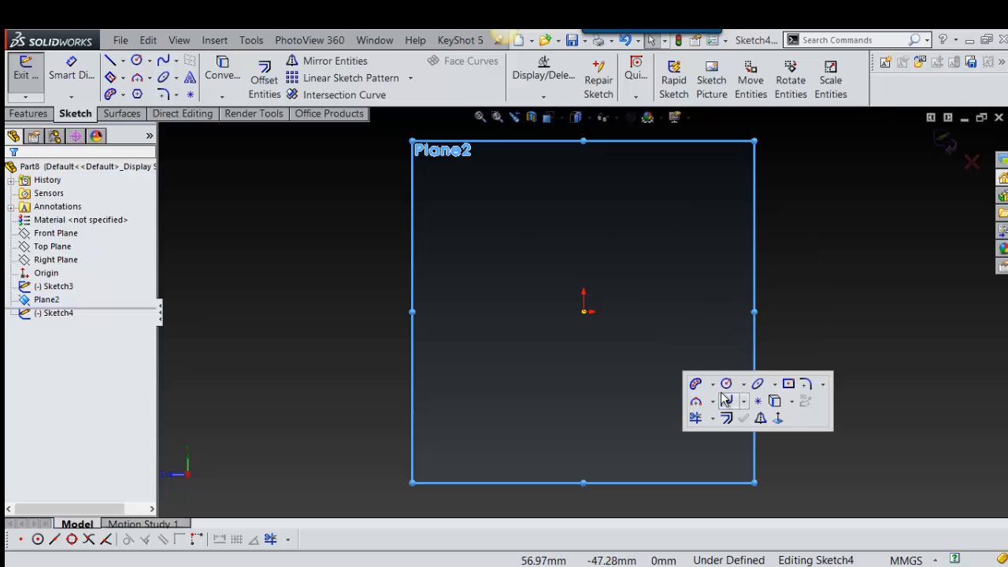
{"action": "left_click", "coordinate": [757, 384]}
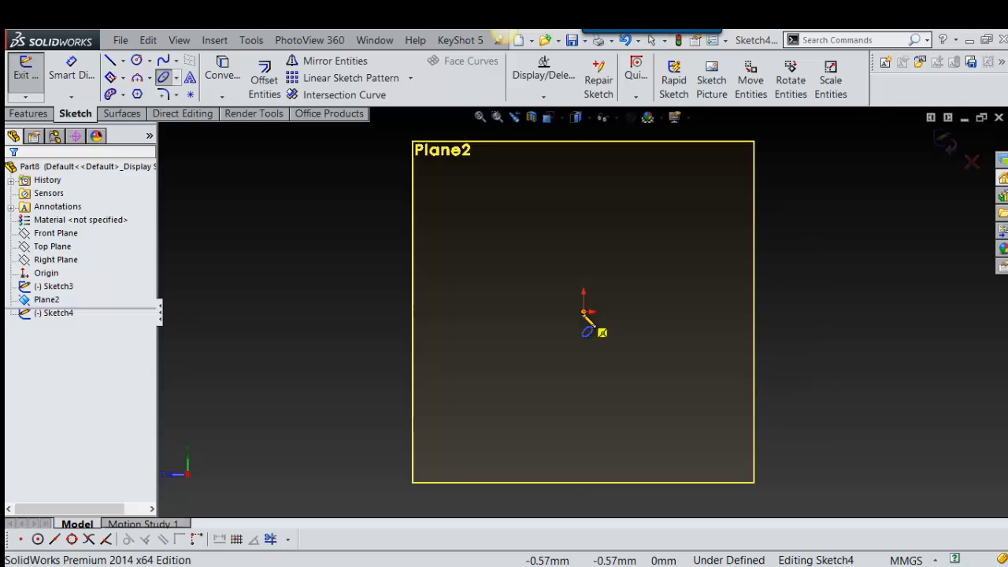
{"action": "left_click", "coordinate": [584, 312]}
{"action": "left_click", "coordinate": [672, 312]}
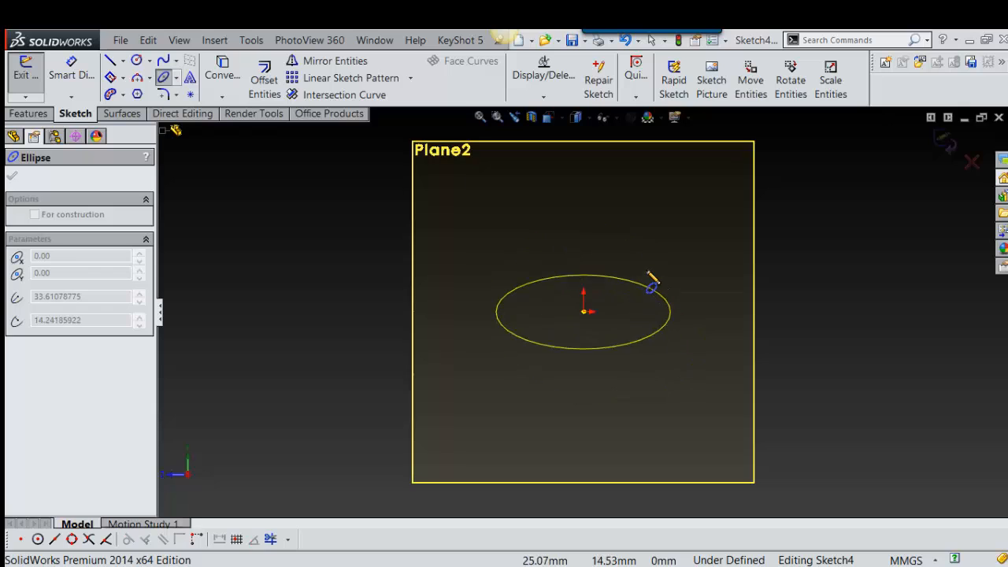
{"action": "left_click", "coordinate": [646, 270]}
{"action": "mouse_move", "coordinate": [720, 349]}
{"action": "middle_mouse_down"}
{"action": "mouse_move", "coordinate": [613, 371]}
{"action": "mouse_move", "coordinate": [626, 383]}
{"action": "mouse_move", "coordinate": [792, 401]}
{"action": "mouse_move", "coordinate": [586, 300]}
{"action": "mouse_move", "coordinate": [585, 350]}
{"action": "mouse_move", "coordinate": [509, 315]}
{"action": "mouse_move", "coordinate": [543, 349]}
{"action": "mouse_move", "coordinate": [554, 326]}
{"action": "mouse_move", "coordinate": [735, 356]}
{"action": "mouse_move", "coordinate": [675, 338]}
{"action": "mouse_move", "coordinate": [695, 378]}
{"action": "mouse_move", "coordinate": [677, 339]}
{"action": "mouse_move", "coordinate": [596, 355]}
{"action": "mouse_move", "coordinate": [646, 379]}
{"action": "middle_mouse_up"}
{"action": "scroll", "coordinate": [704, 343], "scroll_direction": "up", "scroll_amount": 2}
{"action": "mouse_move", "coordinate": [810, 349]}
{"action": "right_mouse_down"}
{"action": "mouse_move", "coordinate": [799, 360]}
{"action": "mouse_move", "coordinate": [818, 337]}
{"action": "right_mouse_up"}
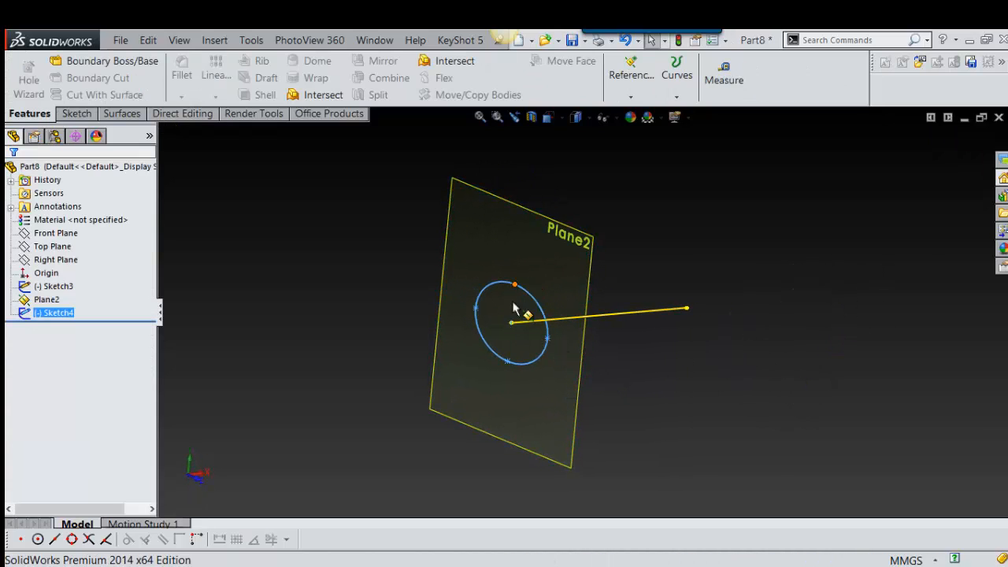
{"action": "middle_click_drag", "start_coordinate": [614, 370], "coordinate": [604, 387]}
{"action": "scroll", "coordinate": [598, 354], "scroll_direction": "up", "scroll_amount": 2}
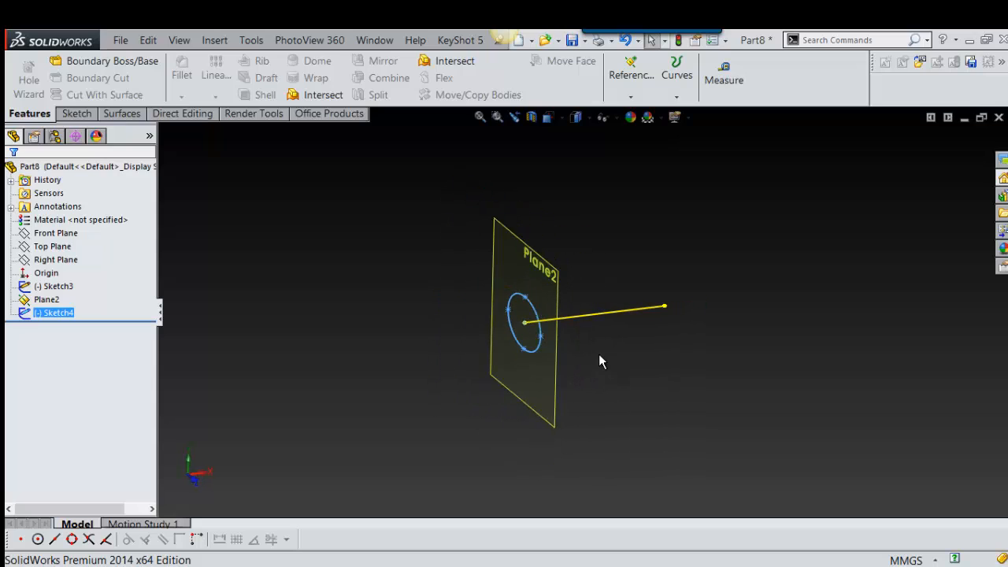
{"action": "scroll", "coordinate": [598, 354], "scroll_direction": "down", "scroll_amount": 2}
{"action": "left_click", "coordinate": [466, 286]}
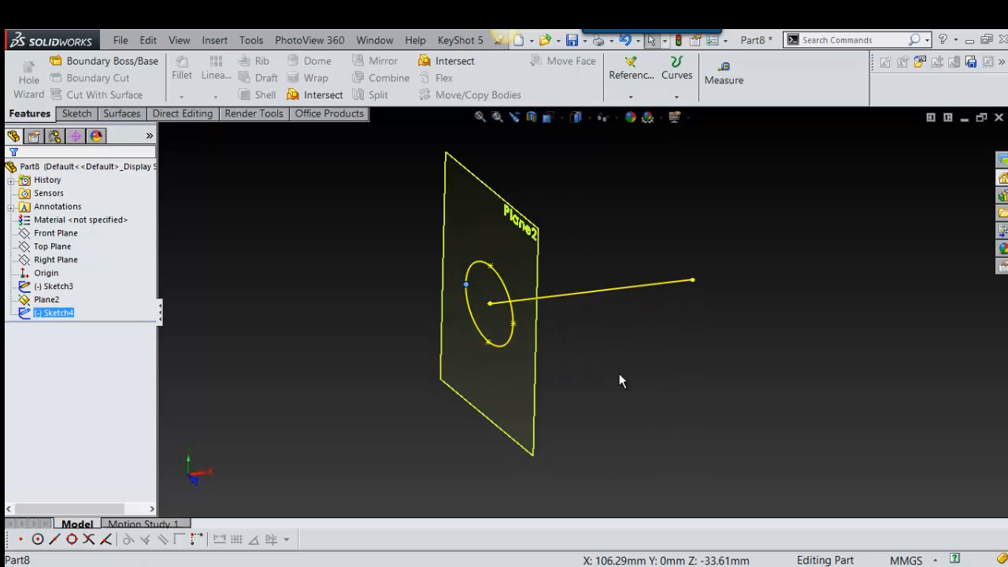
{"action": "left_click", "coordinate": [619, 374]}
Step: Create a reference plane parallel to the Top Plane through the ellipse's side quadrant point
{"action": "key", "text": "s"}
{"action": "scroll", "coordinate": [583, 315], "scroll_direction": "up", "scroll_amount": 2}
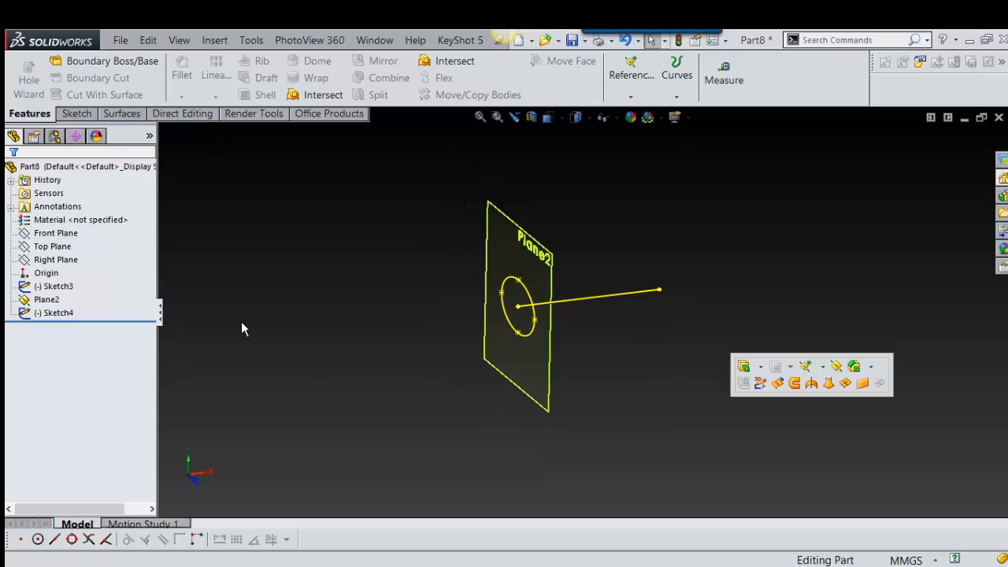
{"action": "left_click", "coordinate": [45, 246]}
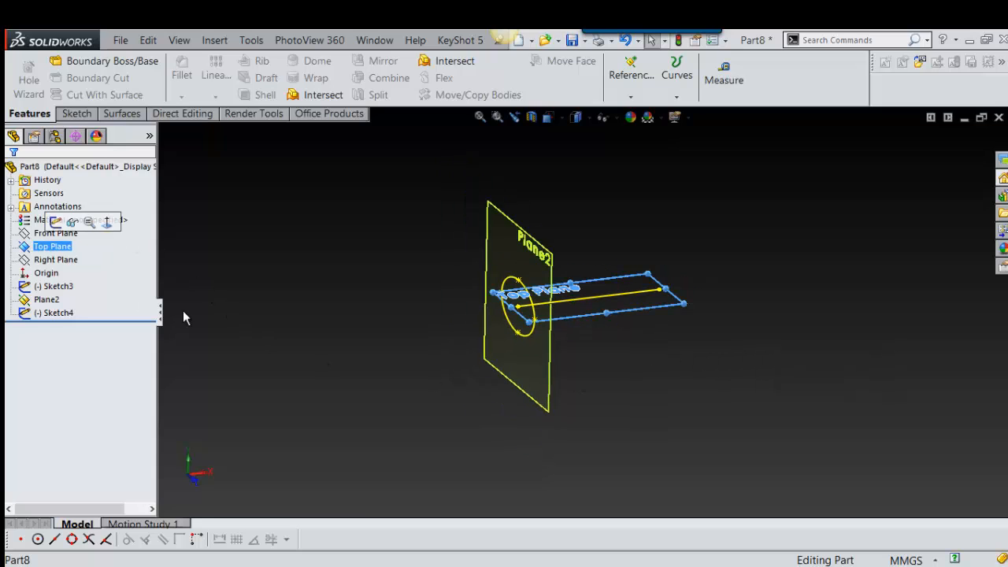
{"action": "mouse_move", "coordinate": [183, 315]}
{"action": "middle_mouse_down"}
{"action": "mouse_move", "coordinate": [500, 329]}
{"action": "mouse_move", "coordinate": [646, 311]}
{"action": "mouse_move", "coordinate": [692, 373]}
{"action": "mouse_move", "coordinate": [696, 263]}
{"action": "mouse_move", "coordinate": [696, 275]}
{"action": "middle_mouse_up"}
{"action": "scroll", "coordinate": [702, 362], "scroll_direction": "down", "scroll_amount": 4}
{"action": "mouse_move", "coordinate": [696, 275]}
{"action": "middle_mouse_down"}
{"action": "mouse_move", "coordinate": [698, 311]}
{"action": "mouse_move", "coordinate": [698, 291]}
{"action": "mouse_move", "coordinate": [669, 354]}
{"action": "mouse_move", "coordinate": [655, 354]}
{"action": "mouse_move", "coordinate": [686, 387]}
{"action": "middle_mouse_up"}
{"action": "right_click_drag", "start_coordinate": [686, 387], "coordinate": [735, 378]}
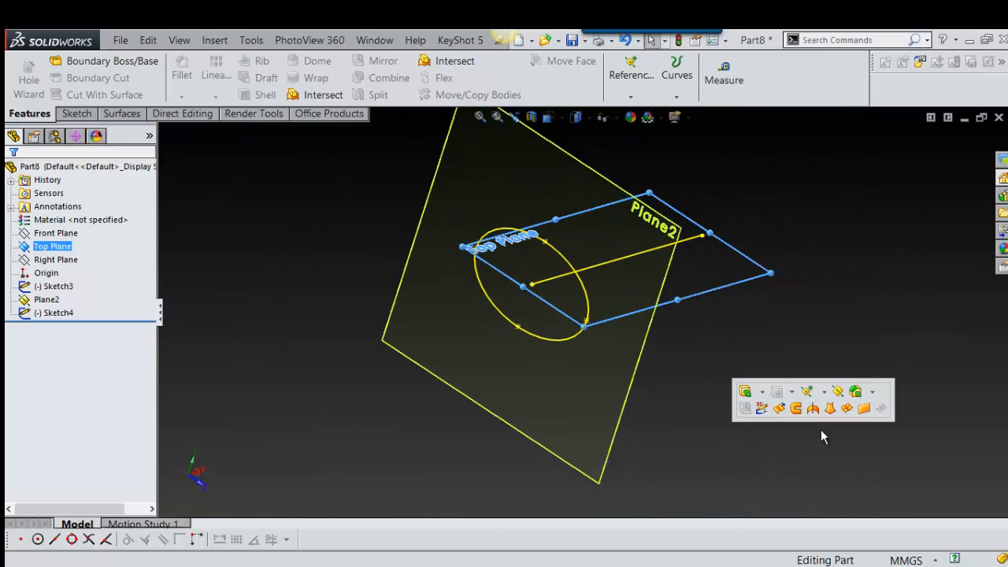
{"action": "left_click", "coordinate": [837, 394]}
{"action": "scroll", "coordinate": [544, 316], "scroll_direction": "down", "scroll_amount": 3}
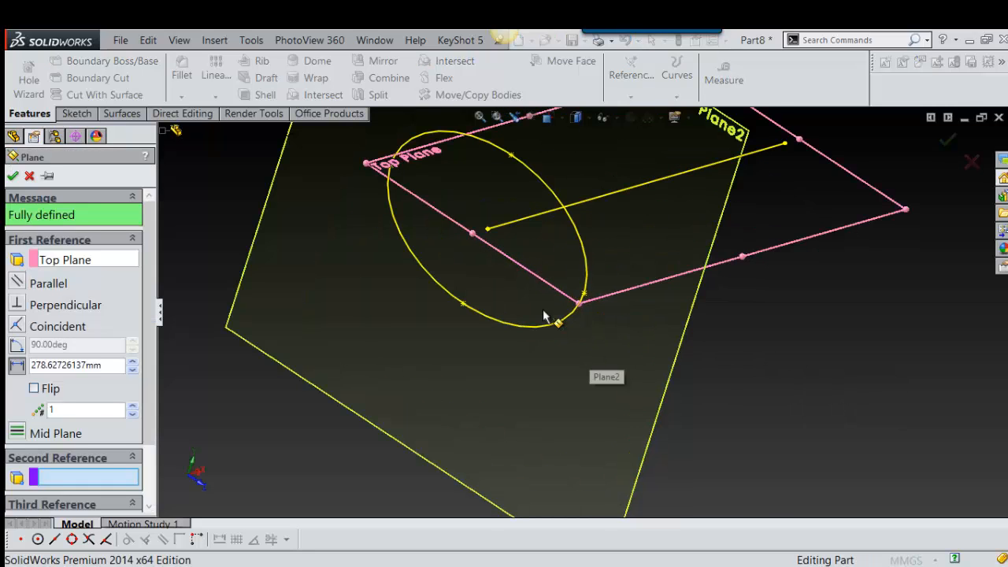
{"action": "left_click", "coordinate": [585, 296]}
{"action": "key", "text": "Return"}
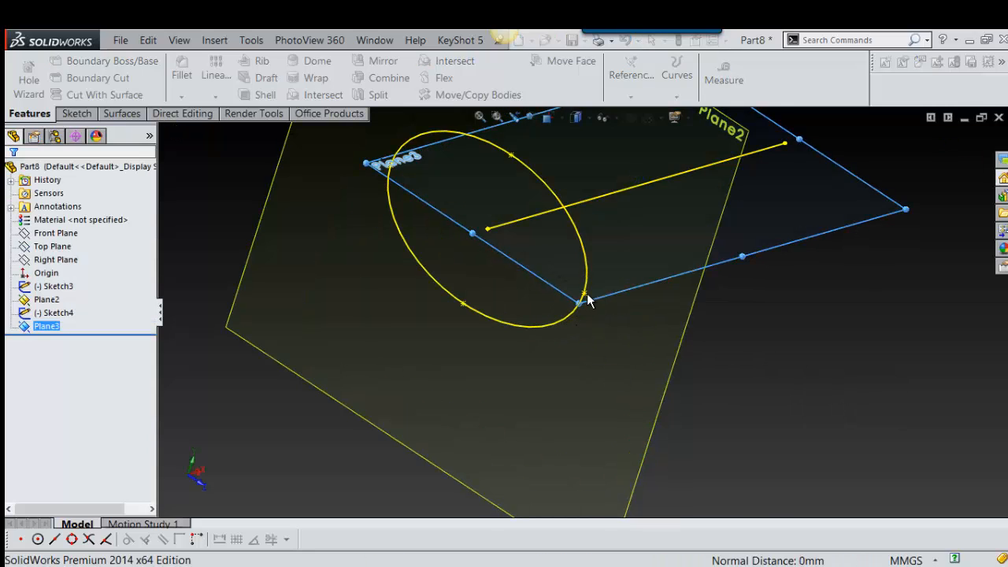
Step: Hide the reference plane that carries the ellipse sketch
{"action": "mouse_move", "coordinate": [590, 297]}
{"action": "middle_mouse_down"}
{"action": "mouse_move", "coordinate": [608, 333]}
{"action": "mouse_move", "coordinate": [716, 323]}
{"action": "mouse_move", "coordinate": [596, 322]}
{"action": "mouse_move", "coordinate": [581, 293]}
{"action": "mouse_move", "coordinate": [575, 342]}
{"action": "mouse_move", "coordinate": [584, 260]}
{"action": "mouse_move", "coordinate": [608, 286]}
{"action": "mouse_move", "coordinate": [633, 272]}
{"action": "middle_mouse_up"}
{"action": "left_click", "coordinate": [752, 193]}
{"action": "middle_click_drag", "start_coordinate": [748, 209], "coordinate": [540, 211]}
{"action": "left_click", "coordinate": [541, 211]}
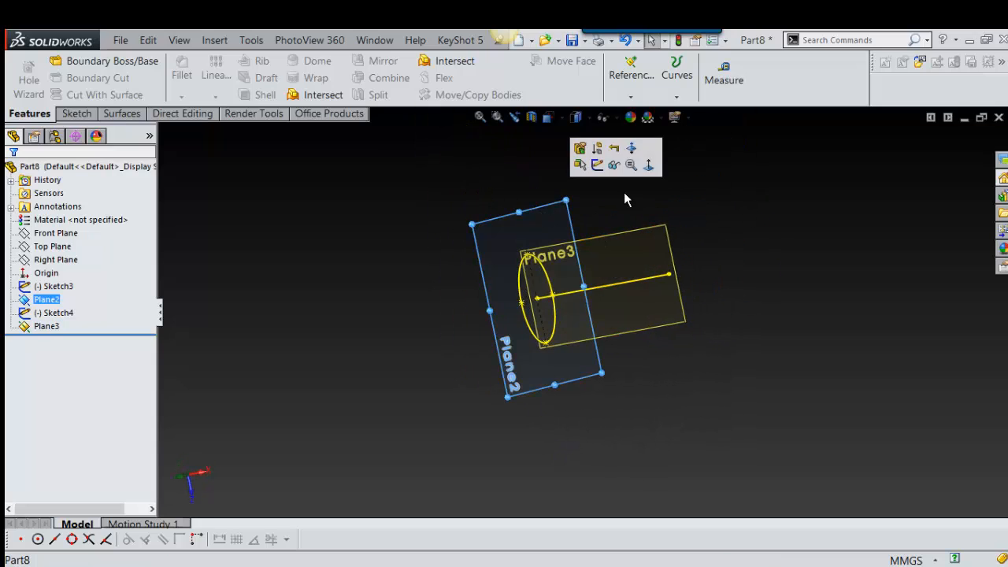
{"action": "left_click", "coordinate": [614, 165]}
{"action": "scroll", "coordinate": [589, 270], "scroll_direction": "down", "scroll_amount": 3}
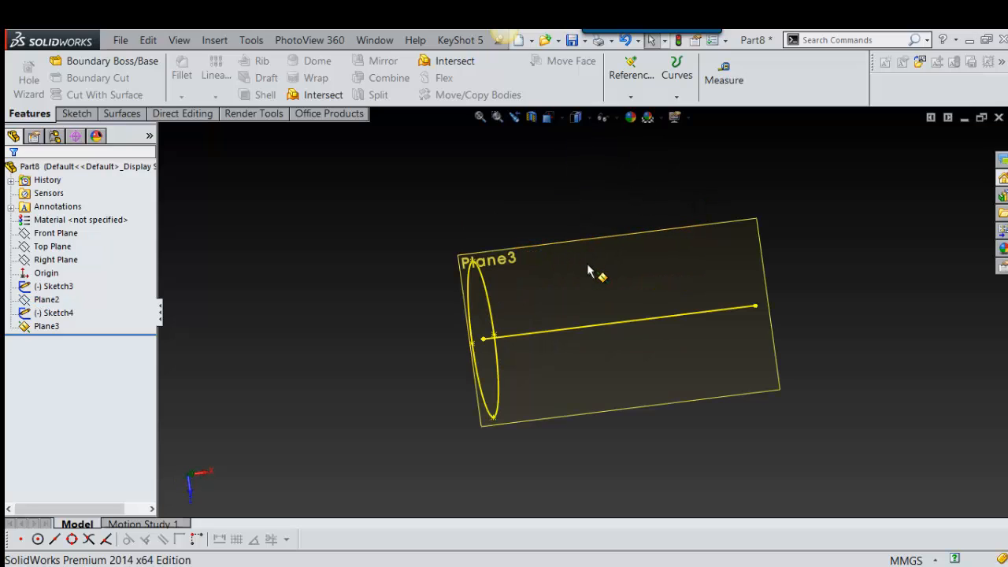
Step: Start a sketch on the plane parallel to the Top Plane and enlarge that plane's border at two corners
{"action": "left_click", "coordinate": [740, 228]}
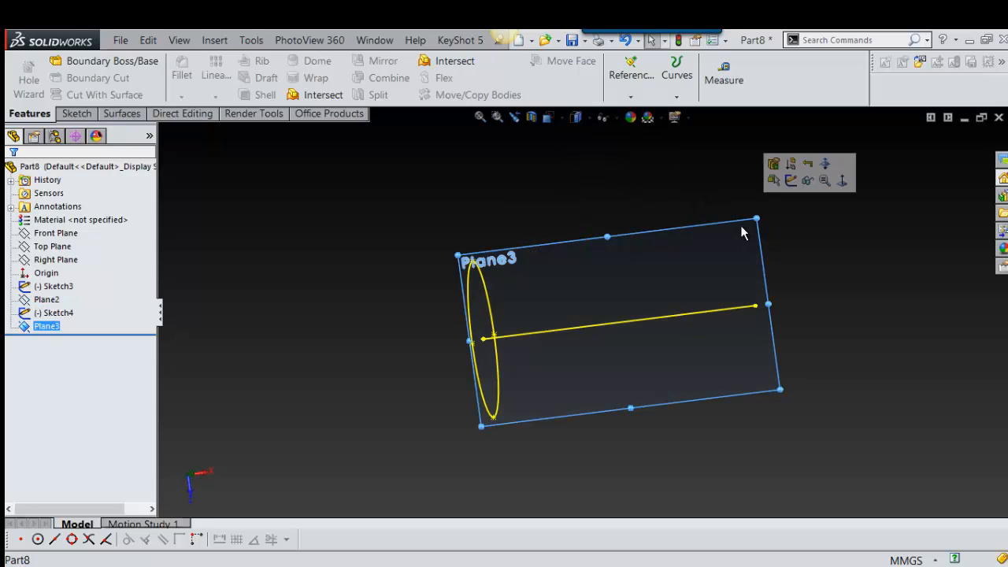
{"action": "left_click", "coordinate": [793, 180]}
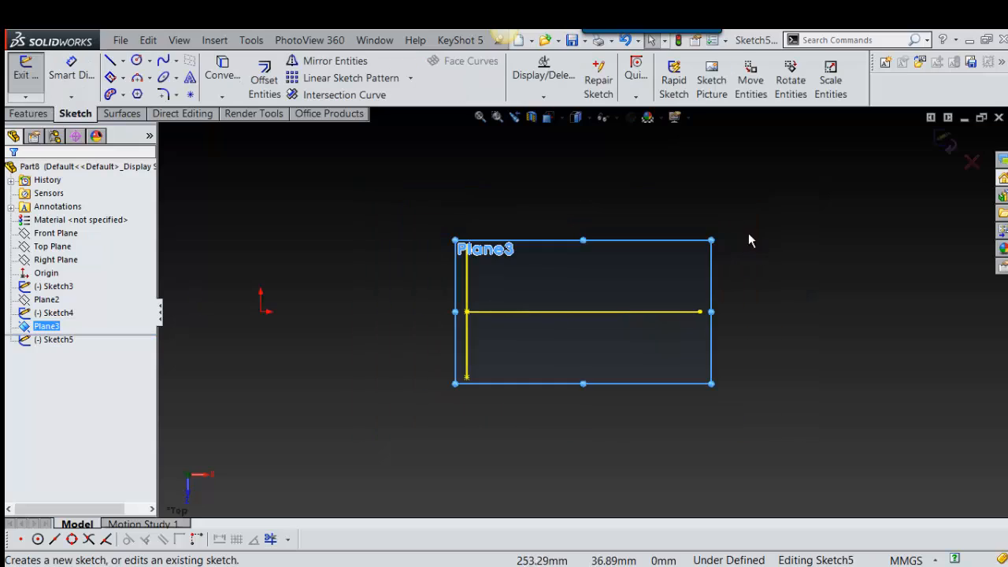
{"action": "left_click_drag", "start_coordinate": [712, 241], "coordinate": [786, 137]}
{"action": "left_click_drag", "start_coordinate": [454, 137], "coordinate": [276, 133]}
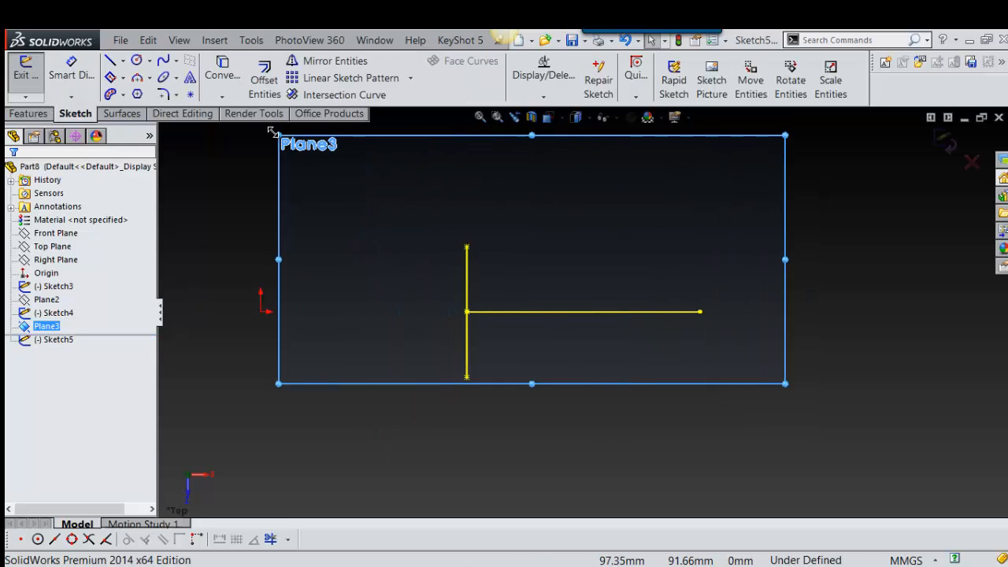
Step: Sketch a four-point wavy spline above the straight line, starting near the ellipse's upper end at about X 105, Y 38.4 mm
{"action": "scroll", "coordinate": [476, 305], "scroll_direction": "up", "scroll_amount": 3}
{"action": "right_click_drag", "start_coordinate": [802, 301], "coordinate": [738, 351]}
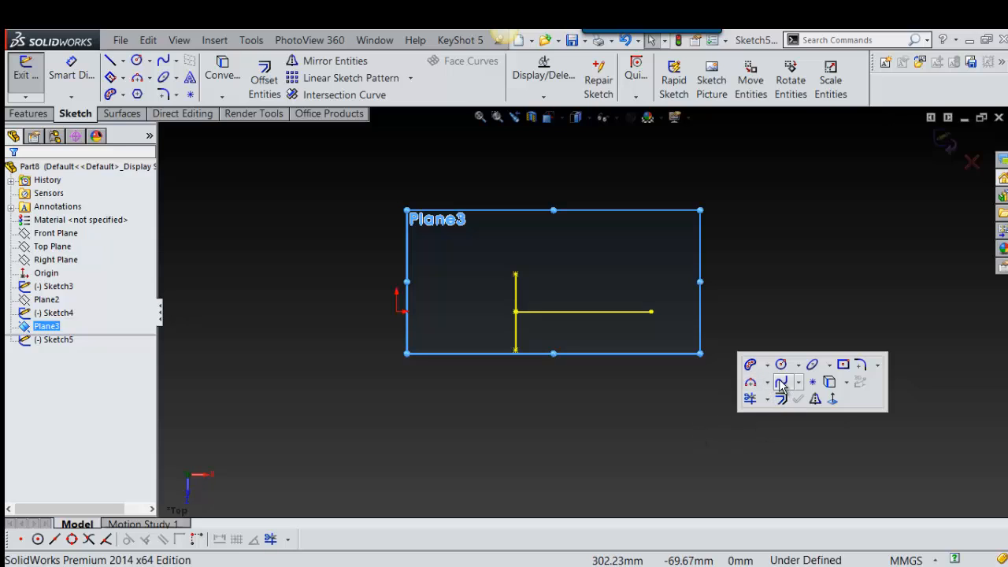
{"action": "left_click", "coordinate": [780, 382]}
{"action": "scroll", "coordinate": [523, 258], "scroll_direction": "down", "scroll_amount": 4}
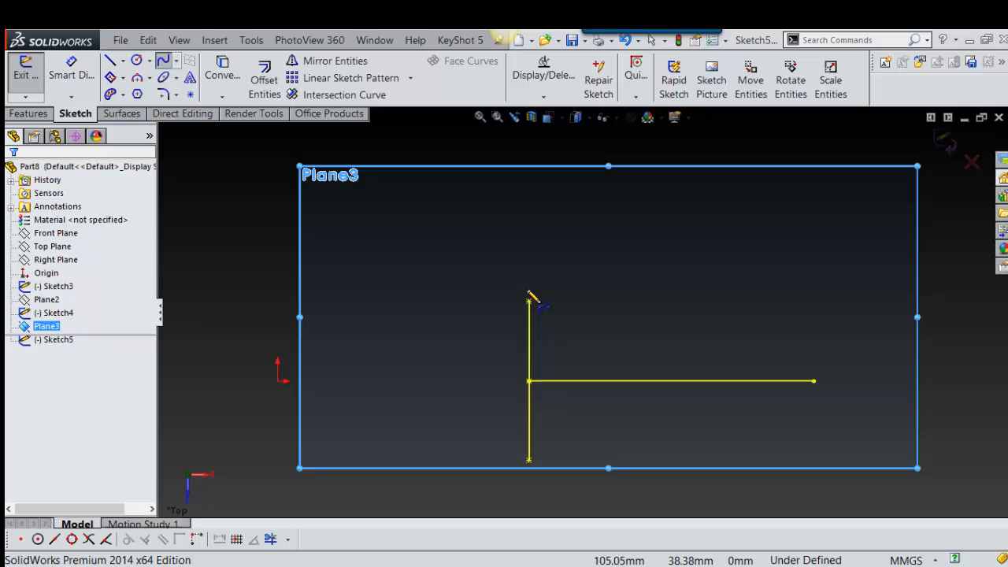
{"action": "left_click", "coordinate": [527, 289]}
{"action": "left_click", "coordinate": [626, 258]}
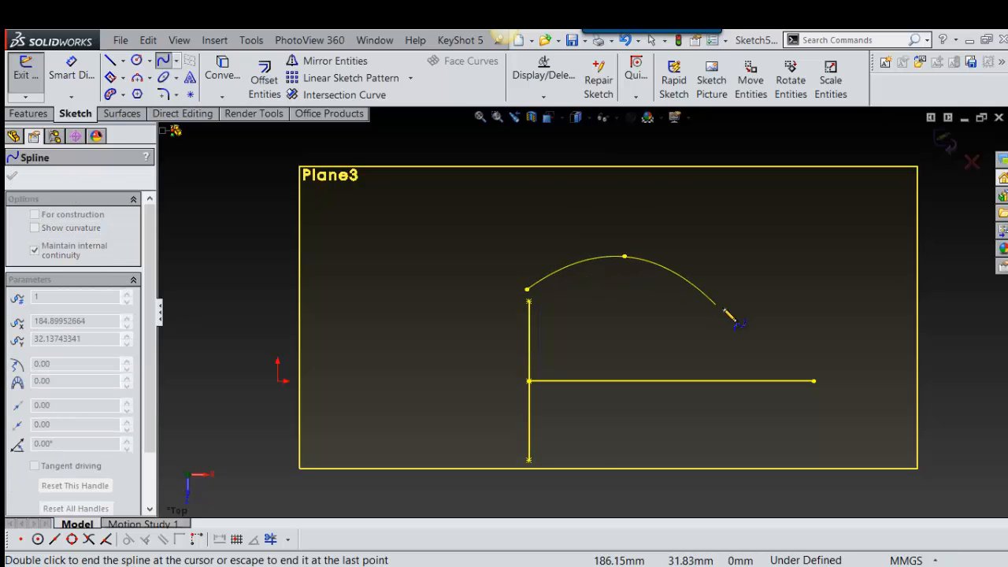
{"action": "left_click", "coordinate": [734, 310]}
{"action": "left_click", "coordinate": [865, 278]}
{"action": "key", "text": "Escape"}
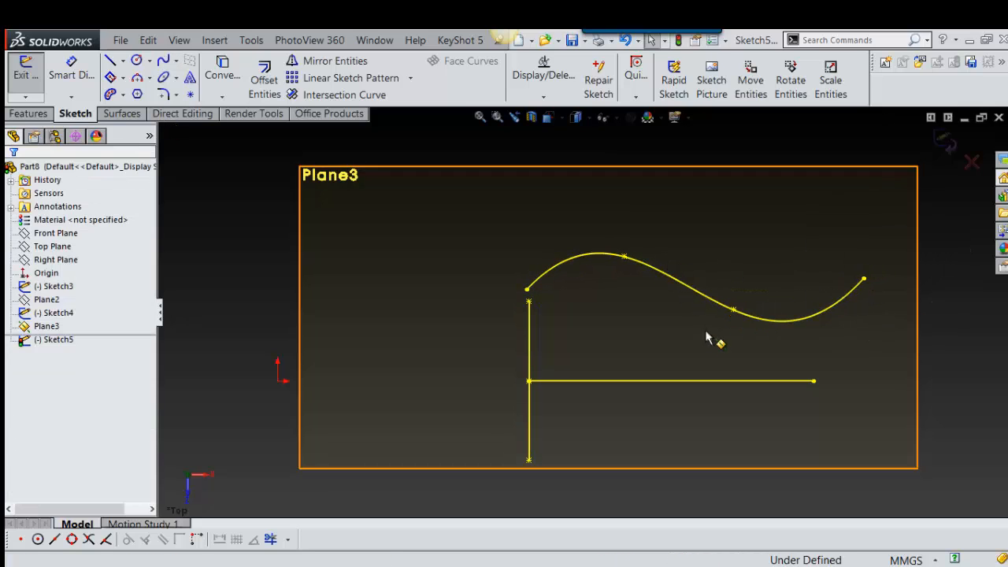
Step: Add a Pierce relation between the spline's start point and the ellipse
{"action": "scroll", "coordinate": [712, 342], "scroll_direction": "down", "scroll_amount": 2}
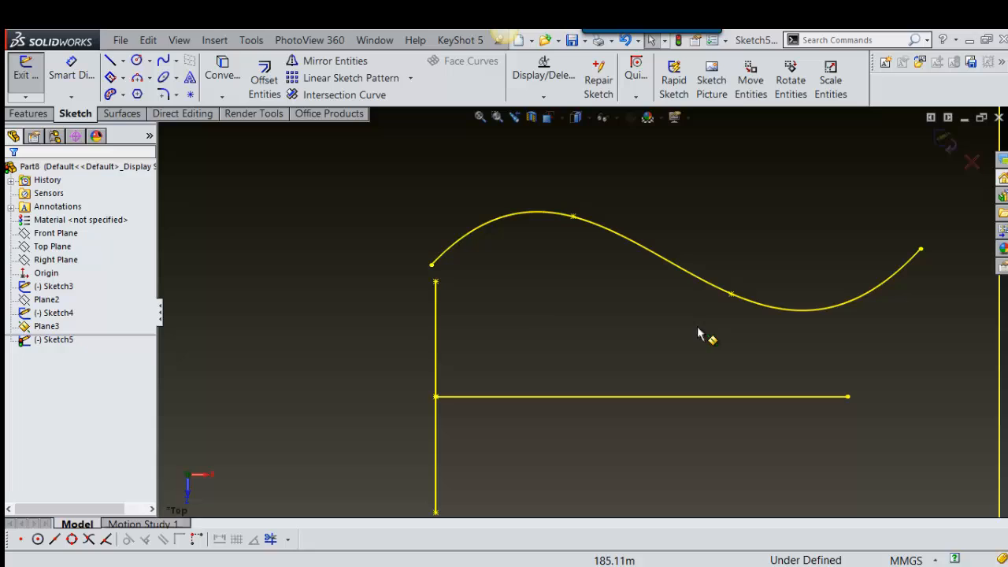
{"action": "left_click", "coordinate": [432, 266]}
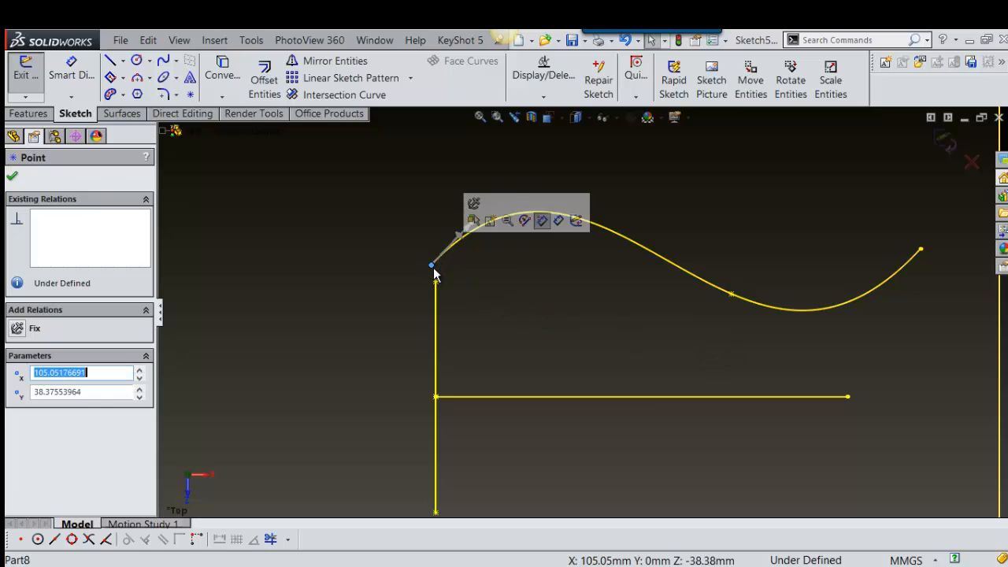
{"action": "left_click", "coordinate": [438, 323], "text": "ctrl"}
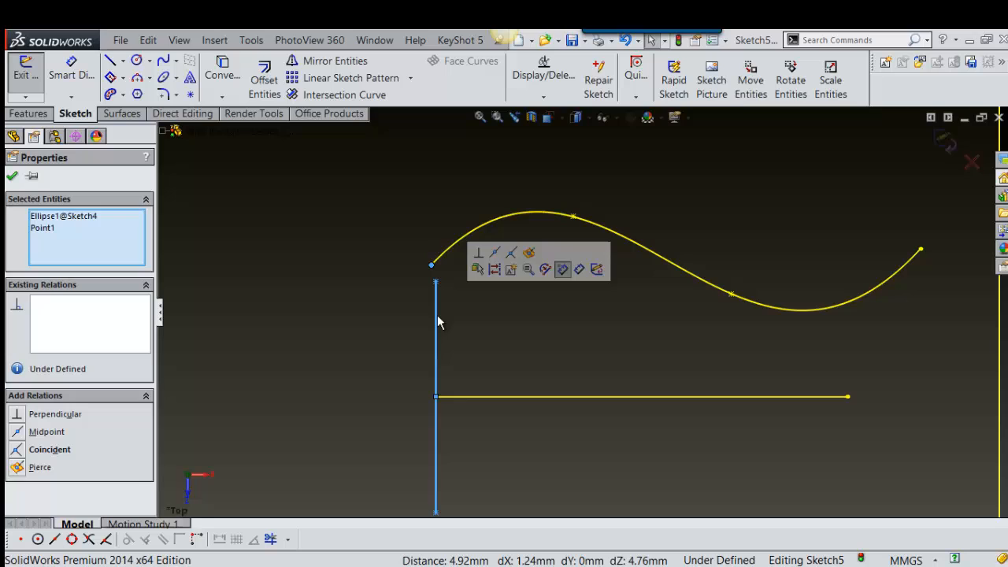
{"action": "left_click", "coordinate": [530, 255]}
{"action": "scroll", "coordinate": [541, 299], "scroll_direction": "up", "scroll_amount": 2}
{"action": "scroll", "coordinate": [651, 340], "scroll_direction": "down", "scroll_amount": 2}
{"action": "scroll", "coordinate": [650, 339], "scroll_direction": "up", "scroll_amount": 3}
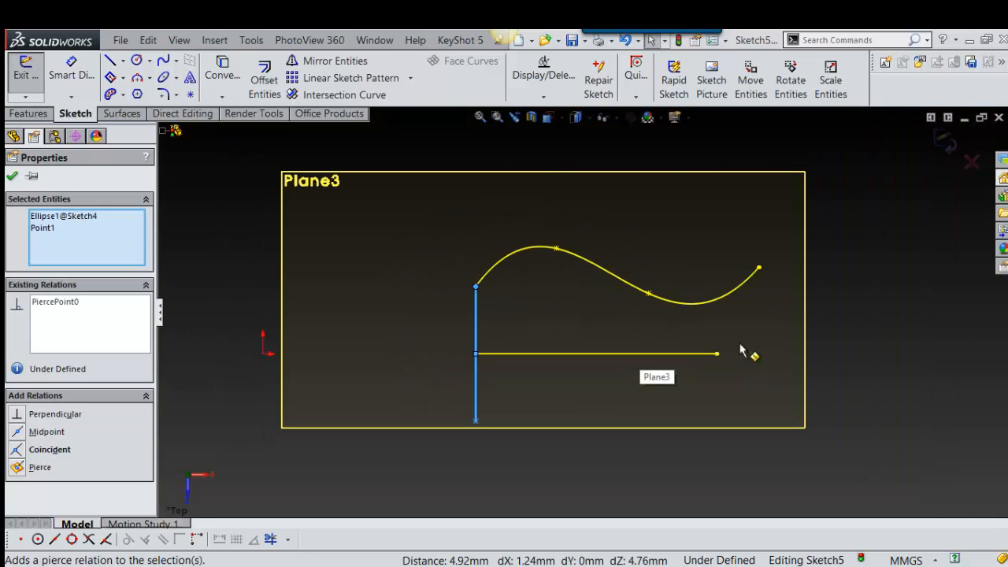
Step: Move the spline's free end to about X 259.2, Y 32 mm and its second interior point to about X 193.5, Y 41.2 mm
{"action": "scroll", "coordinate": [737, 309], "scroll_direction": "down", "scroll_amount": 3}
{"action": "left_click_drag", "start_coordinate": [741, 231], "coordinate": [782, 269]}
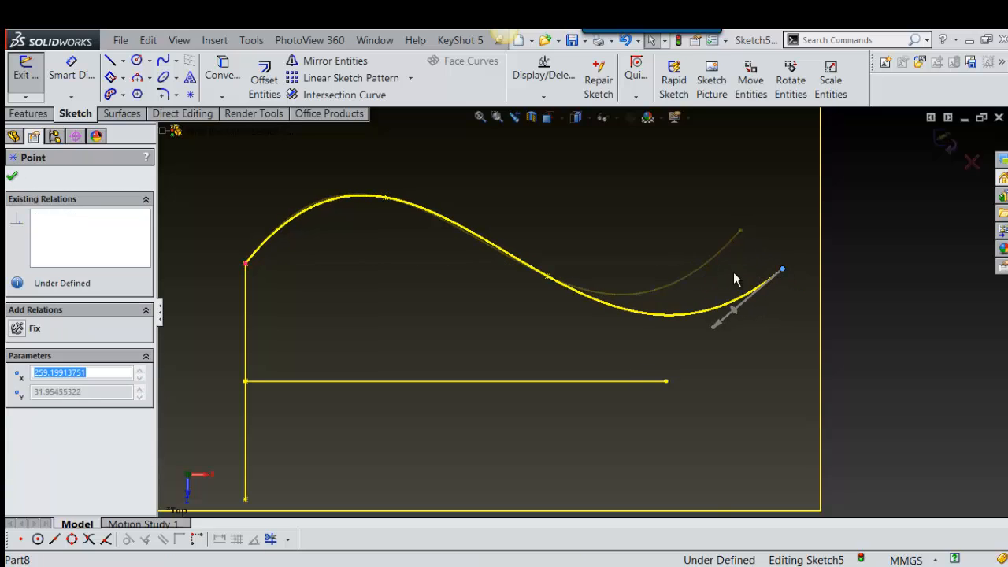
{"action": "left_click_drag", "start_coordinate": [549, 268], "coordinate": [554, 228]}
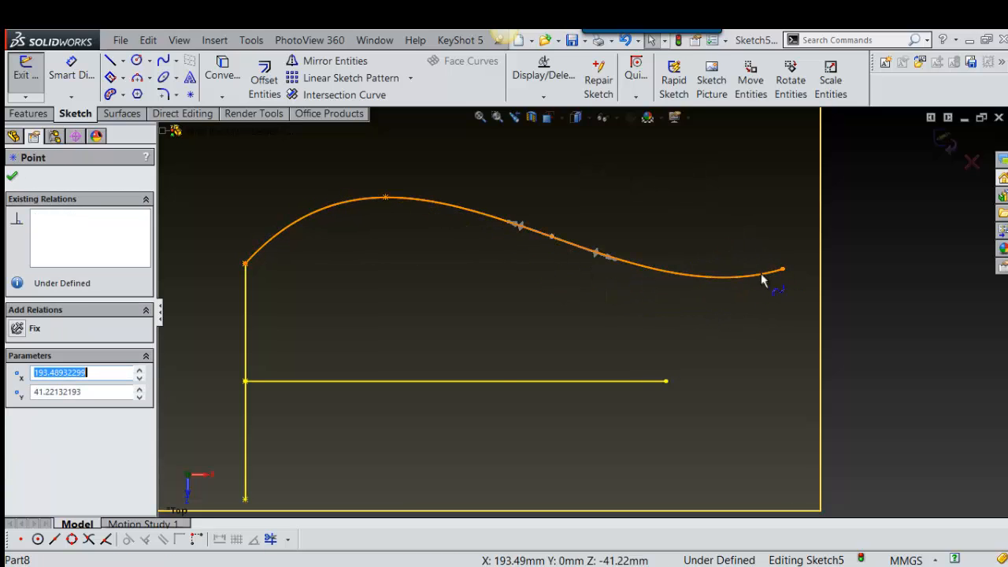
{"action": "scroll", "coordinate": [689, 368], "scroll_direction": "up", "scroll_amount": 3}
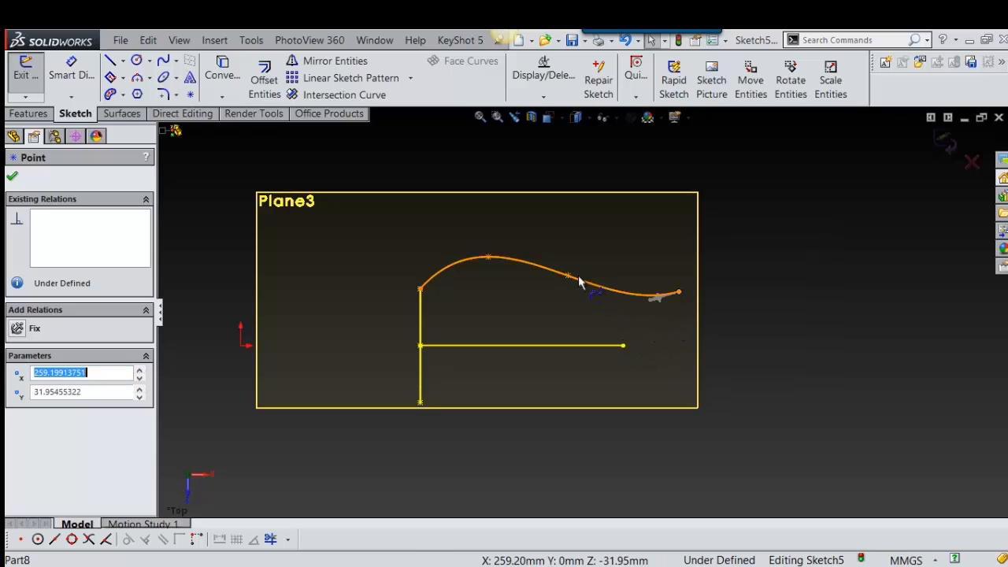
Step: Remove the spline's second interior point and move its free end to about X 220, Y 31.5 mm, above the line's far end
{"action": "left_click", "coordinate": [530, 268]}
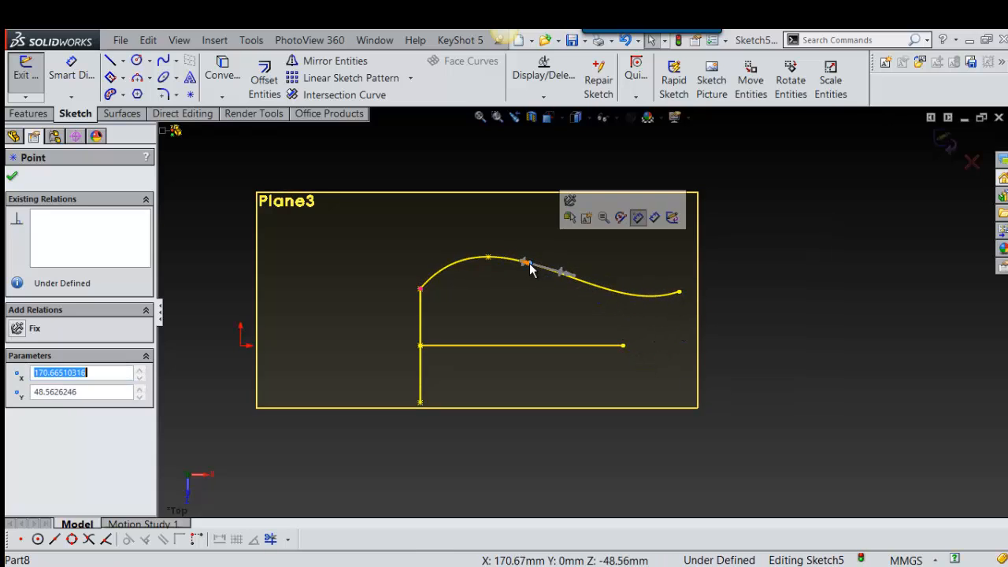
{"action": "left_click", "coordinate": [671, 307]}
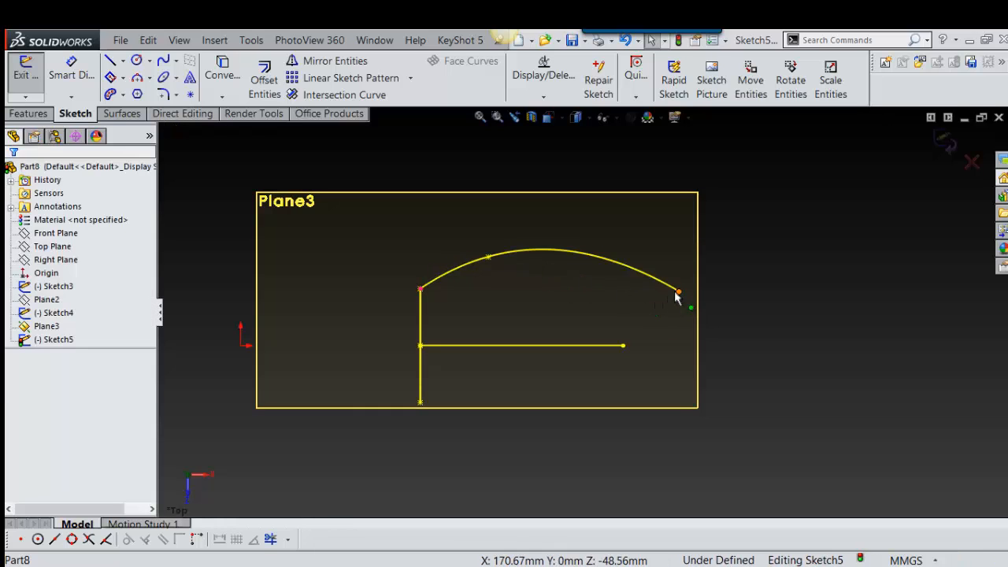
{"action": "mouse_move", "coordinate": [679, 293]}
{"action": "left_mouse_down"}
{"action": "mouse_move", "coordinate": [608, 300]}
{"action": "mouse_move", "coordinate": [616, 294]}
{"action": "left_mouse_up"}
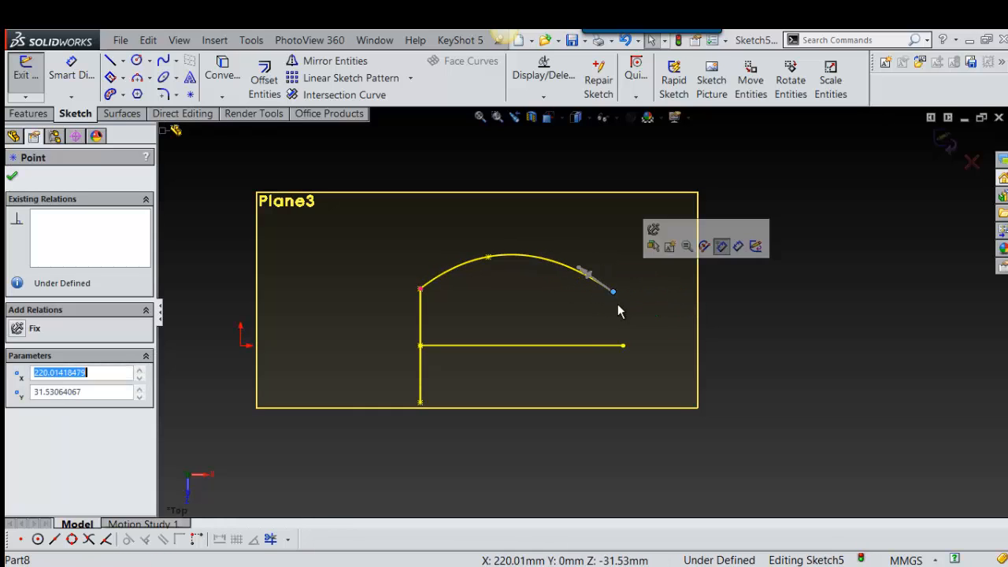
{"action": "left_click", "coordinate": [624, 349], "text": "ctrl"}
{"action": "left_click", "coordinate": [625, 348], "text": "ctrl"}
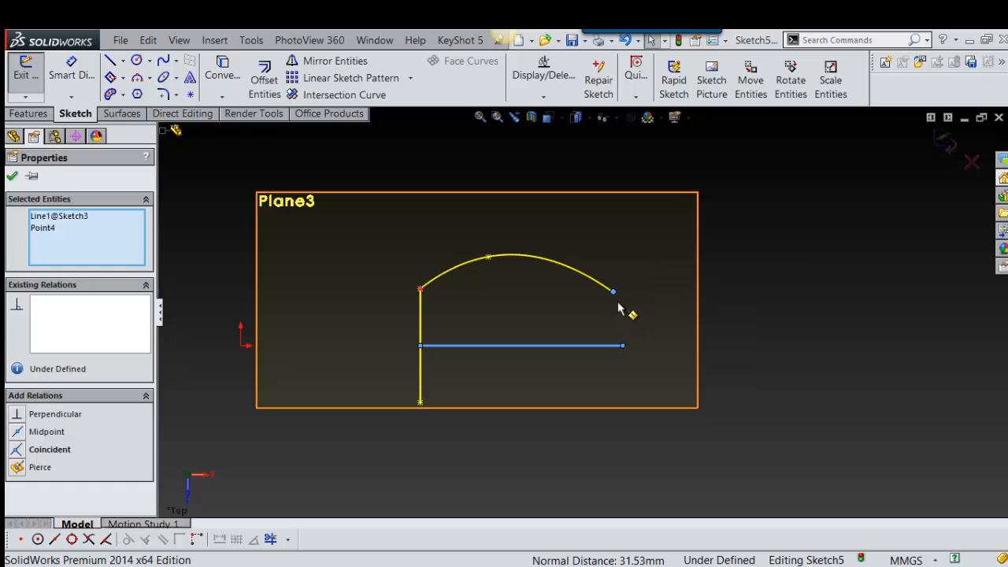
{"action": "left_click", "coordinate": [614, 294], "text": "ctrl"}
Step: Draw a construction line about 32 mm long from the straight line's far end point to the spline's free end
{"action": "right_click_drag", "start_coordinate": [757, 301], "coordinate": [756, 356]}
{"action": "left_click", "coordinate": [623, 345]}
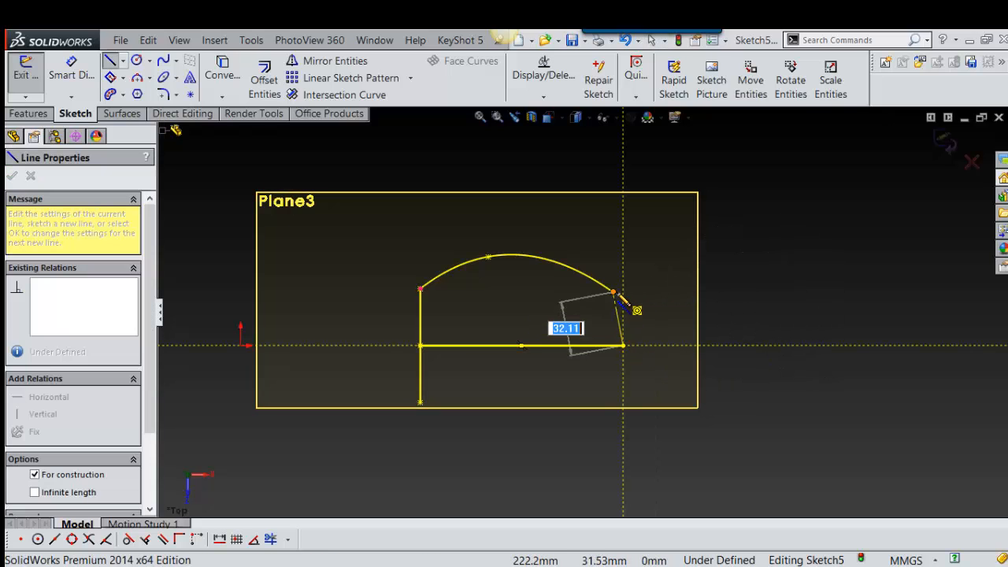
{"action": "left_click", "coordinate": [613, 291]}
{"action": "key", "text": "Escape"}
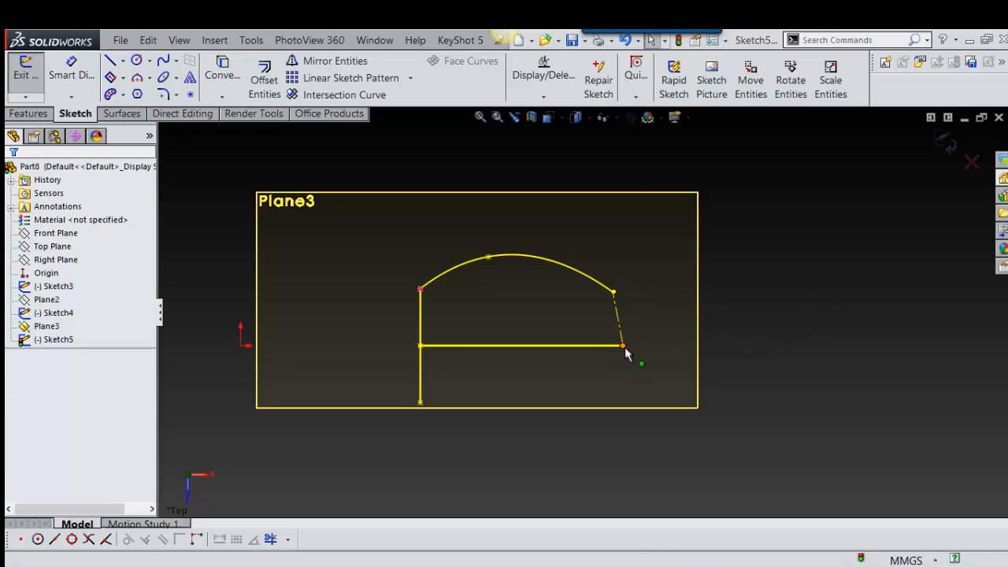
{"action": "left_click", "coordinate": [623, 345]}
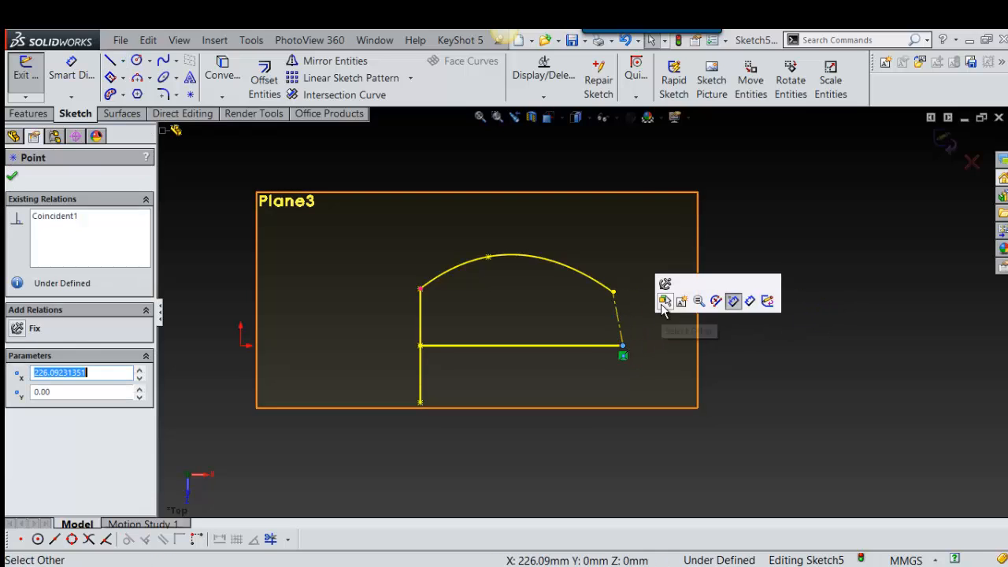
Step: Add a Vertical relation to the construction line between the straight line's far end and the spline's free end
{"action": "left_click", "coordinate": [620, 315]}
{"action": "left_click", "coordinate": [676, 252]}
{"action": "scroll", "coordinate": [625, 347], "scroll_direction": "up", "scroll_amount": 2}
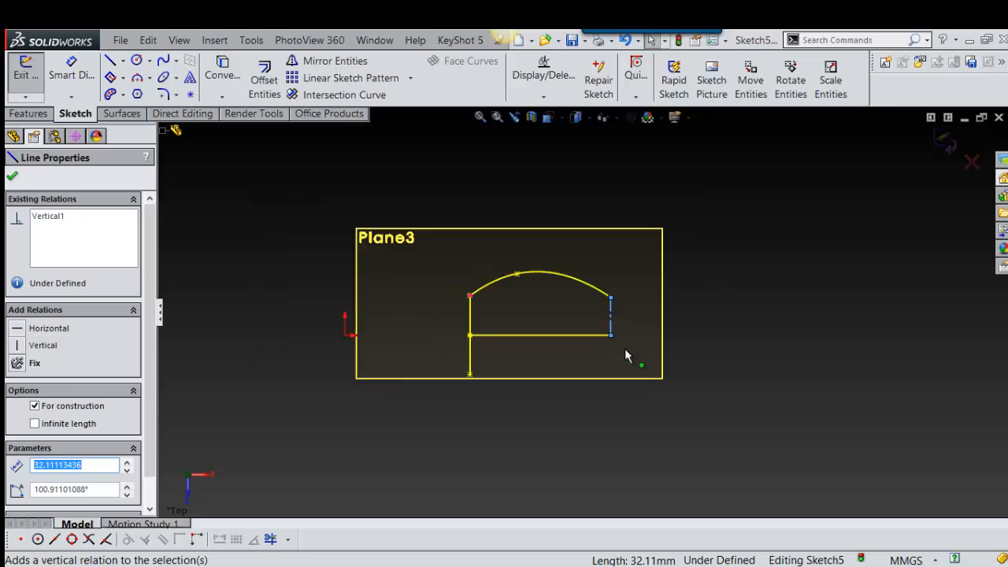
{"action": "scroll", "coordinate": [546, 281], "scroll_direction": "down", "scroll_amount": 3}
Step: Reshape the spline into an S curve by moving its interior point to about X 166.5 mm
{"action": "mouse_move", "coordinate": [531, 260]}
{"action": "left_mouse_down"}
{"action": "mouse_move", "coordinate": [573, 293]}
{"action": "mouse_move", "coordinate": [592, 333]}
{"action": "mouse_move", "coordinate": [579, 264]}
{"action": "mouse_move", "coordinate": [563, 317]}
{"action": "mouse_move", "coordinate": [558, 298]}
{"action": "left_mouse_up"}
{"action": "scroll", "coordinate": [581, 315], "scroll_direction": "up", "scroll_amount": 3}
{"action": "scroll", "coordinate": [564, 317], "scroll_direction": "down", "scroll_amount": 1}
{"action": "scroll", "coordinate": [565, 338], "scroll_direction": "up", "scroll_amount": 2}
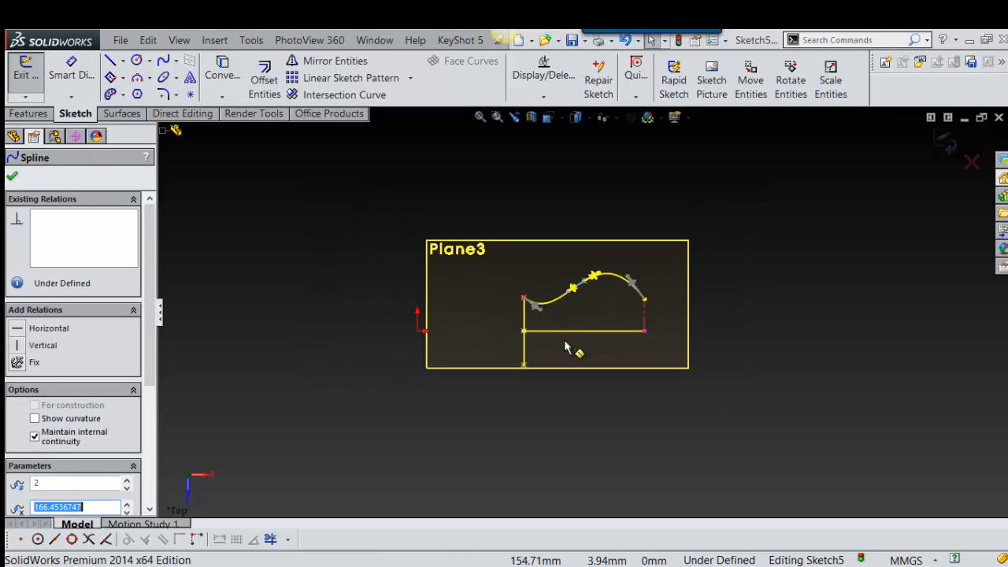
{"action": "middle_click_drag", "start_coordinate": [566, 341], "coordinate": [612, 348]}
{"action": "scroll", "coordinate": [591, 315], "scroll_direction": "down", "scroll_amount": 2}
{"action": "scroll", "coordinate": [659, 342], "scroll_direction": "down", "scroll_amount": 3}
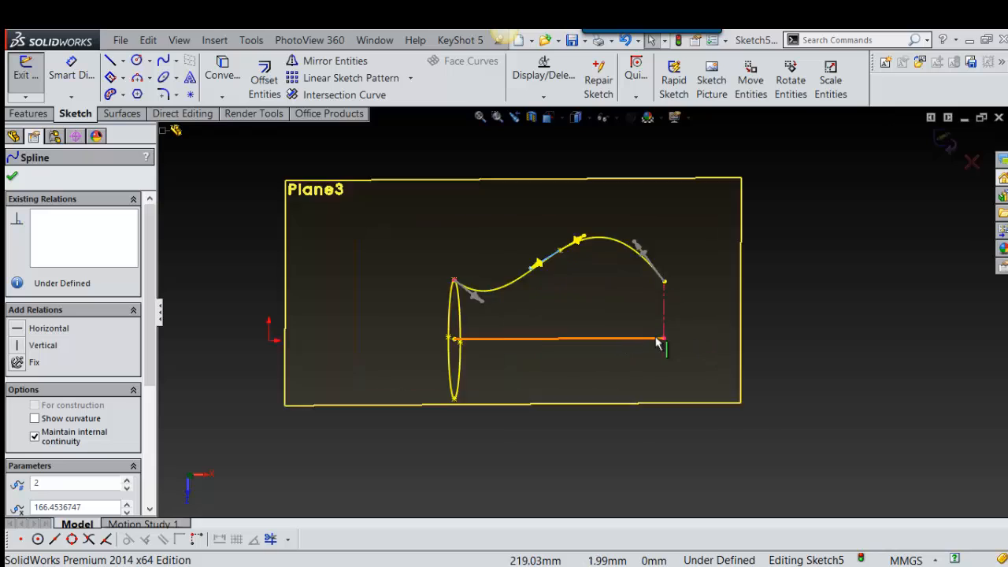
{"action": "scroll", "coordinate": [619, 315], "scroll_direction": "up", "scroll_amount": 3}
Step: Exit the guide curve sketch and start a Swept Boss/Base feature
{"action": "mouse_move", "coordinate": [796, 272]}
{"action": "right_mouse_down"}
{"action": "mouse_move", "coordinate": [784, 309]}
{"action": "mouse_move", "coordinate": [775, 297]}
{"action": "right_mouse_up"}
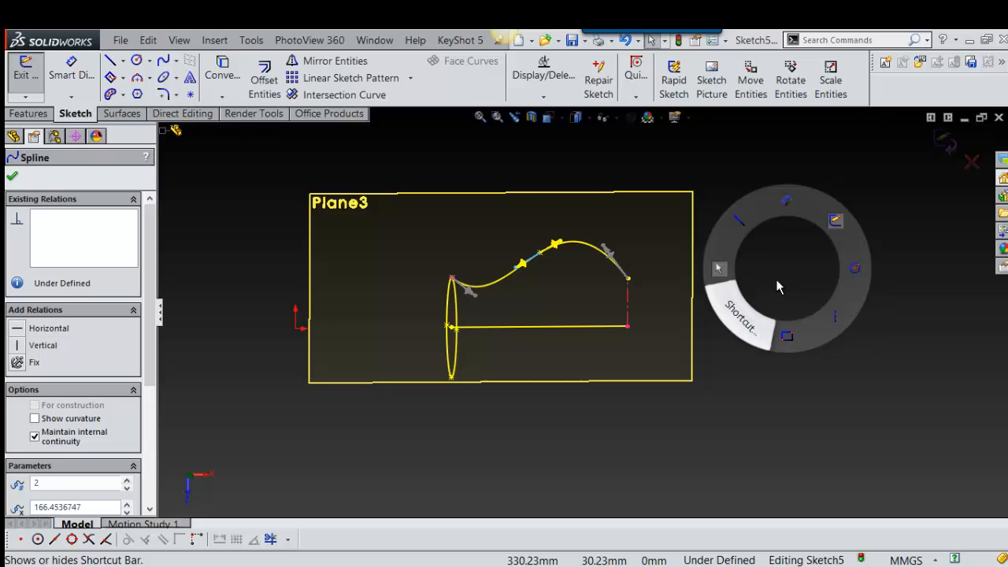
{"action": "mouse_move", "coordinate": [777, 288]}
{"action": "right_mouse_down"}
{"action": "mouse_move", "coordinate": [837, 194]}
{"action": "mouse_move", "coordinate": [888, 214]}
{"action": "right_mouse_up"}
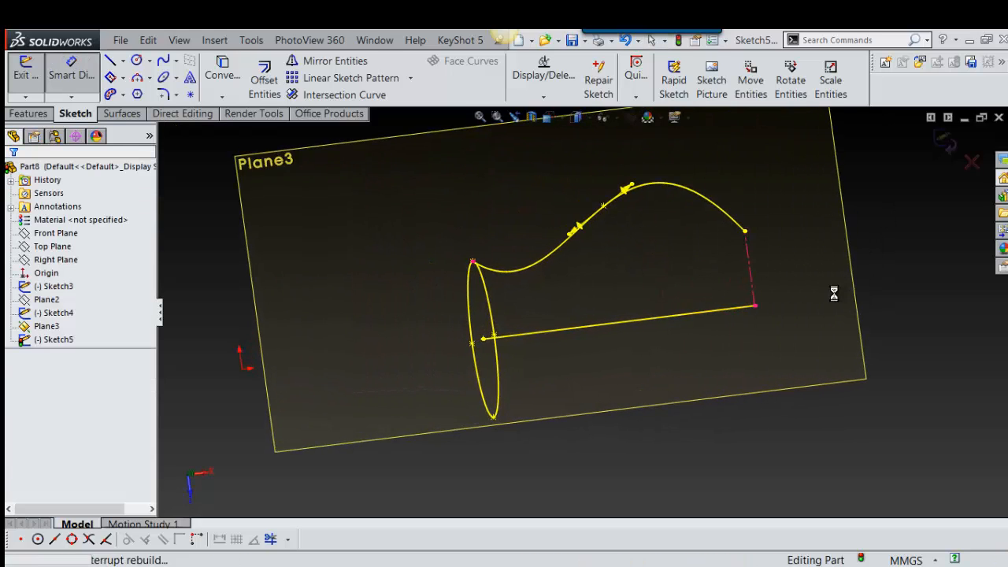
{"action": "right_click_drag", "start_coordinate": [766, 284], "coordinate": [784, 313]}
{"action": "left_click", "coordinate": [808, 326]}
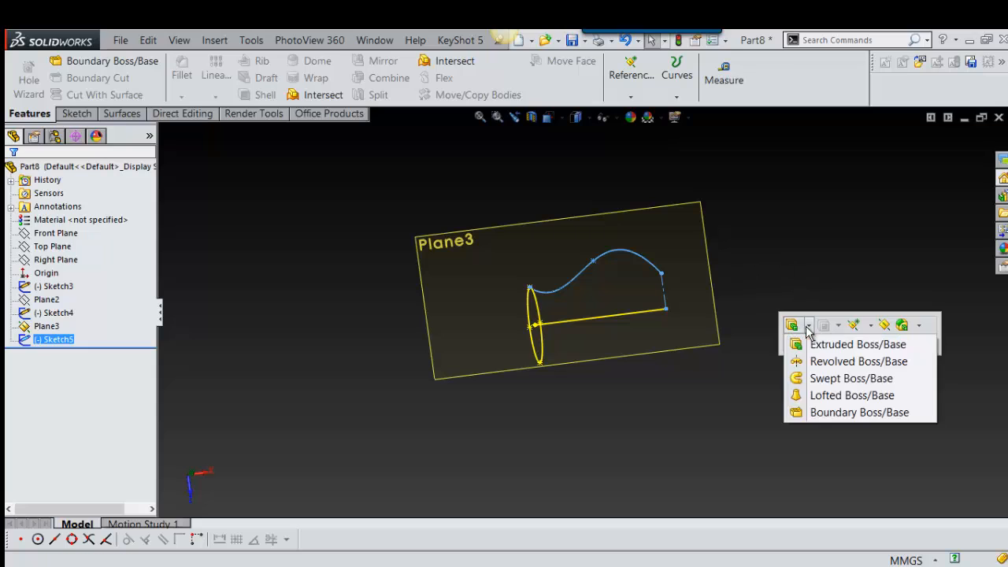
{"action": "left_click", "coordinate": [799, 377]}
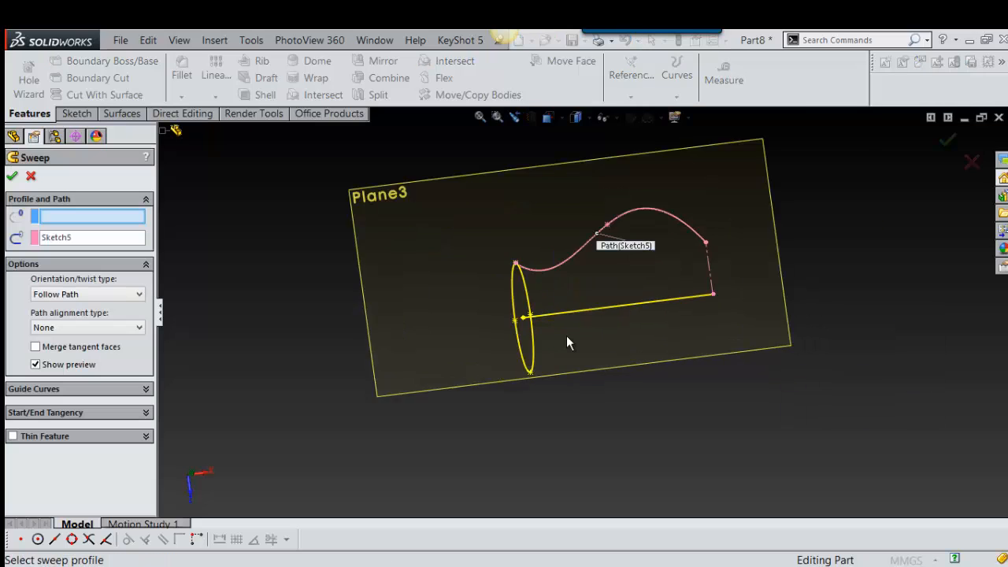
Step: Clear the preselected spline from the sweep path, then set the ellipse as profile and the straight line as path
{"action": "scroll", "coordinate": [566, 336], "scroll_direction": "down", "scroll_amount": 2}
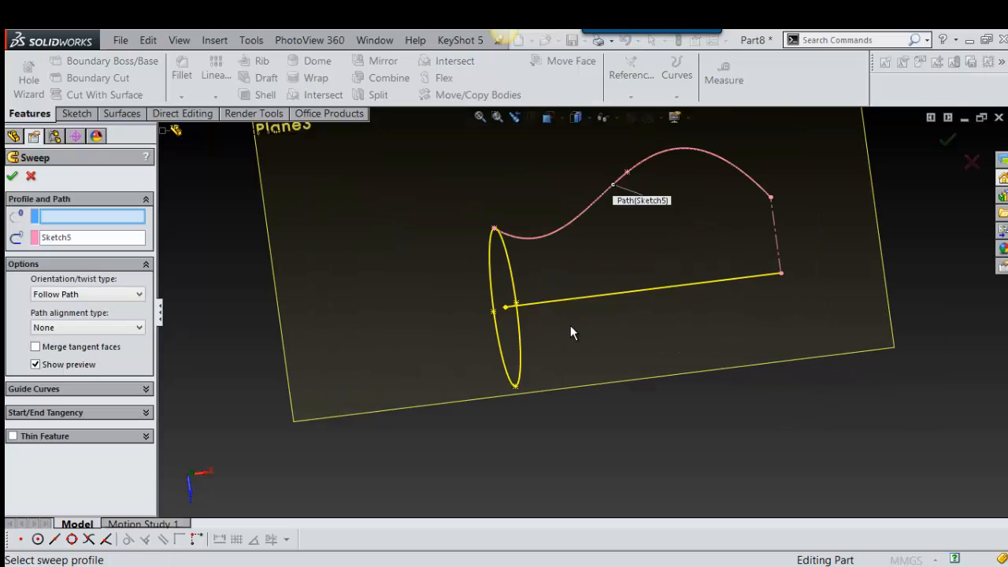
{"action": "right_click", "coordinate": [82, 240]}
{"action": "left_click", "coordinate": [118, 250]}
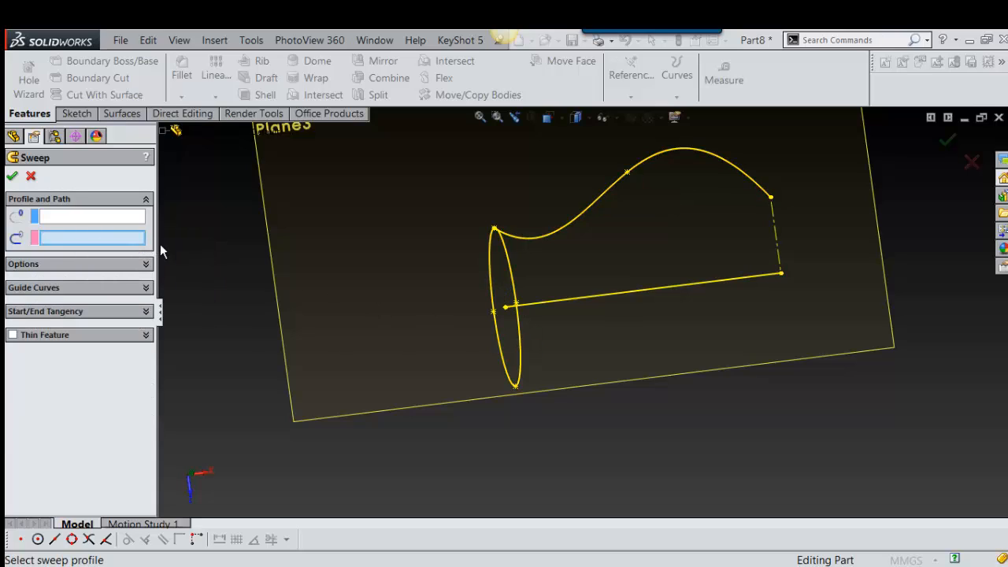
{"action": "left_click", "coordinate": [127, 217]}
{"action": "left_click", "coordinate": [496, 355]}
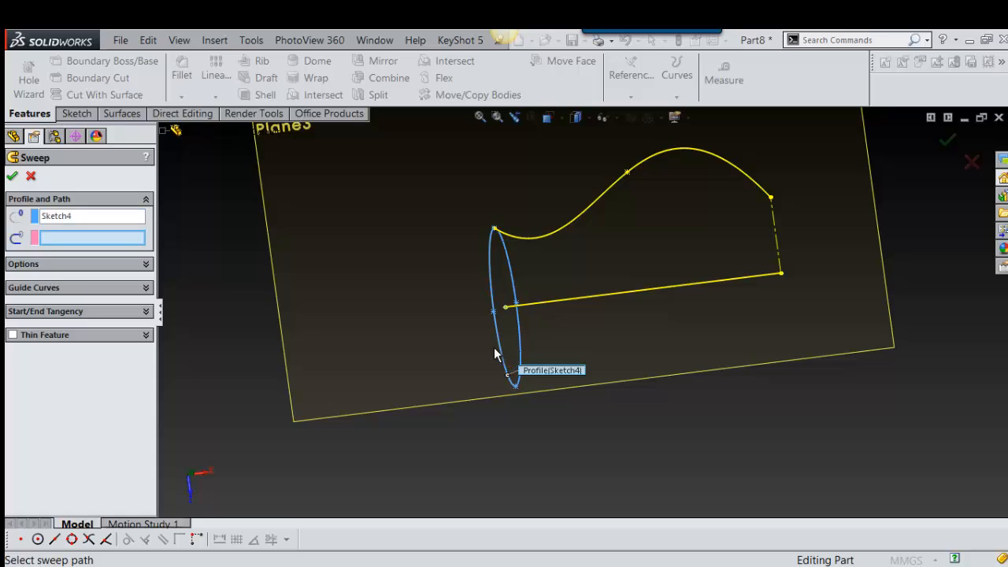
{"action": "left_click", "coordinate": [672, 293]}
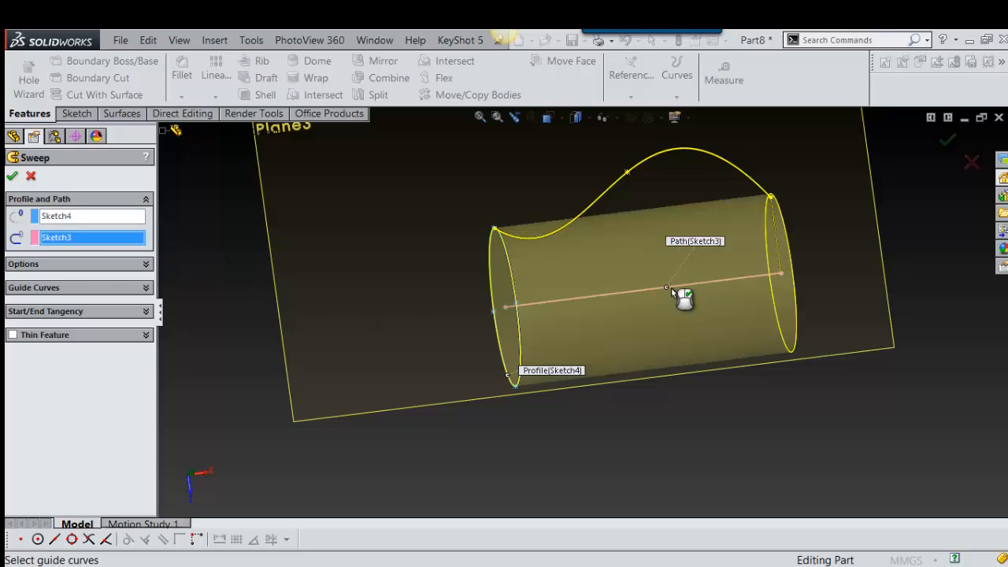
Step: Add the S-shaped spline sketch as the sweep's guide curve
{"action": "left_click", "coordinate": [87, 287]}
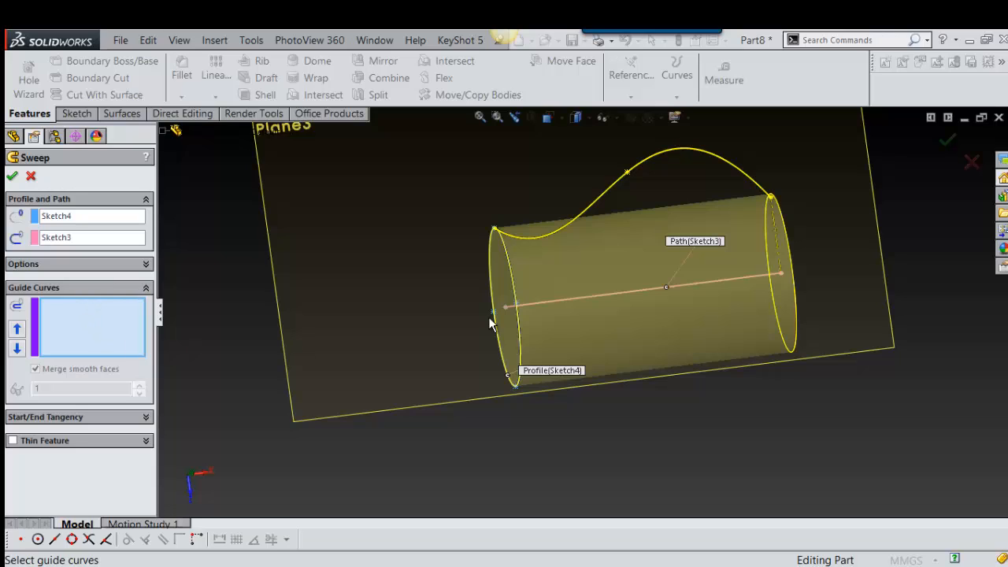
{"action": "left_click", "coordinate": [645, 160]}
{"action": "middle_click_drag", "start_coordinate": [664, 245], "coordinate": [641, 300]}
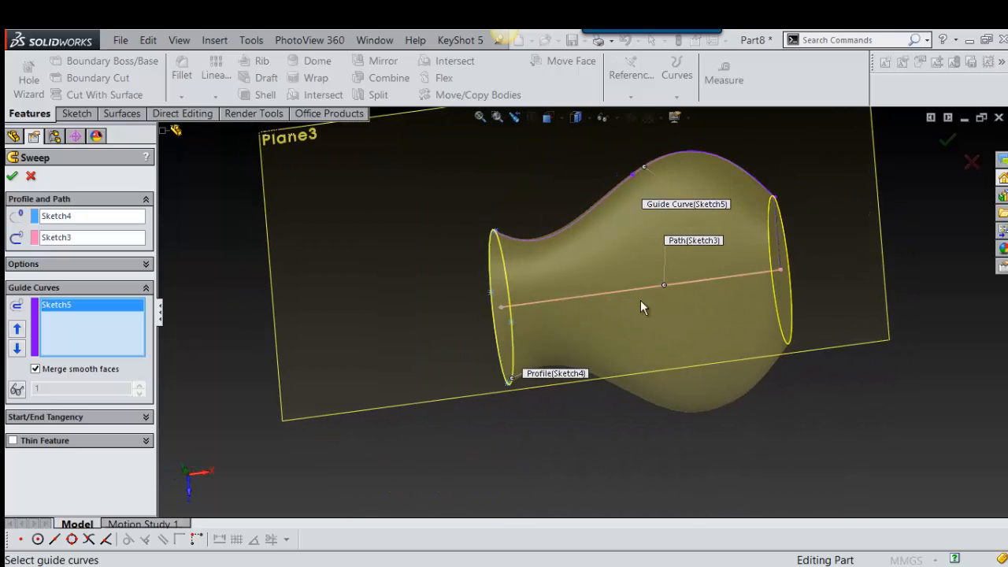
{"action": "scroll", "coordinate": [652, 214], "scroll_direction": "up", "scroll_amount": 5}
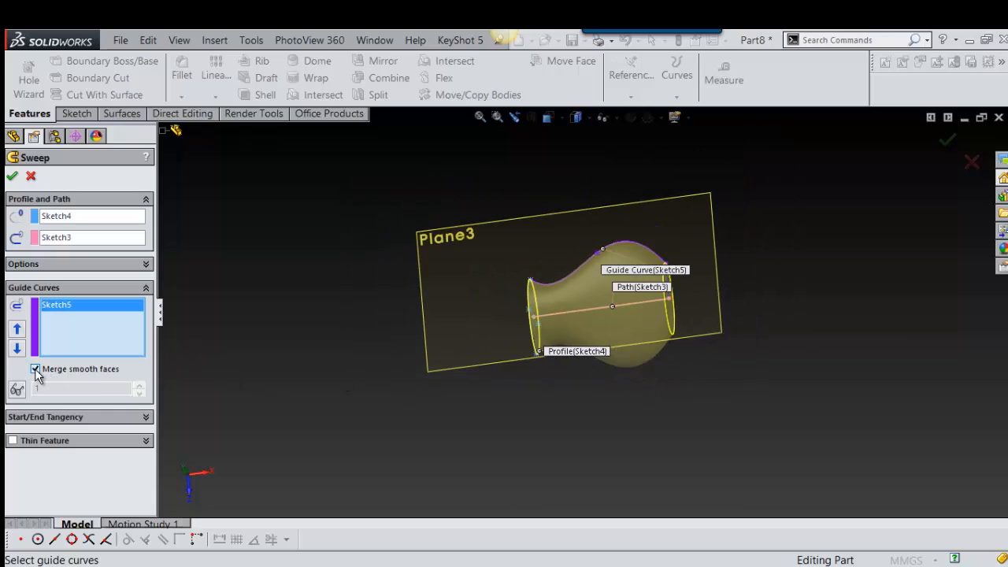
Step: Set the sweep's start tangency type to Path Tangent
{"action": "left_click", "coordinate": [103, 417]}
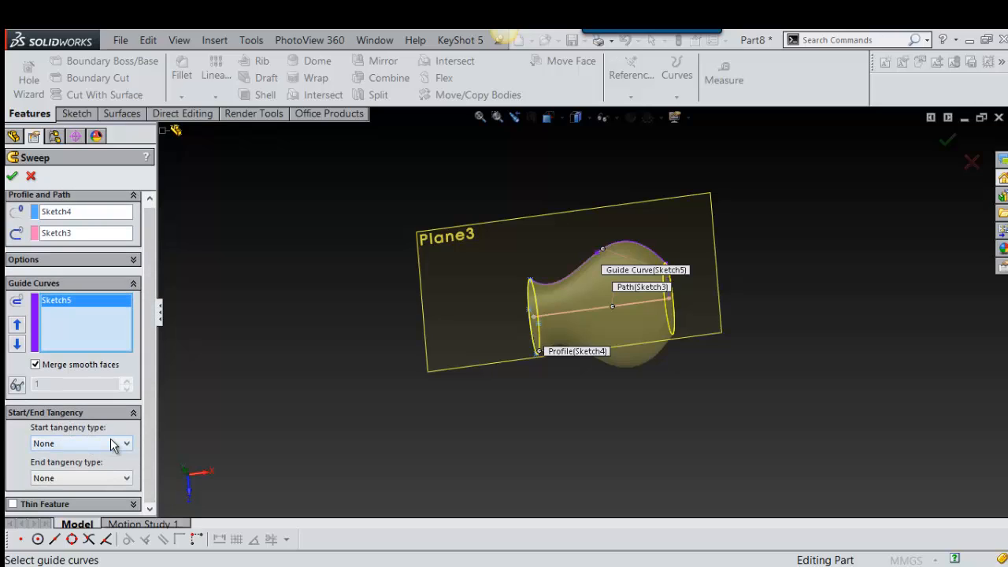
{"action": "left_click", "coordinate": [111, 446]}
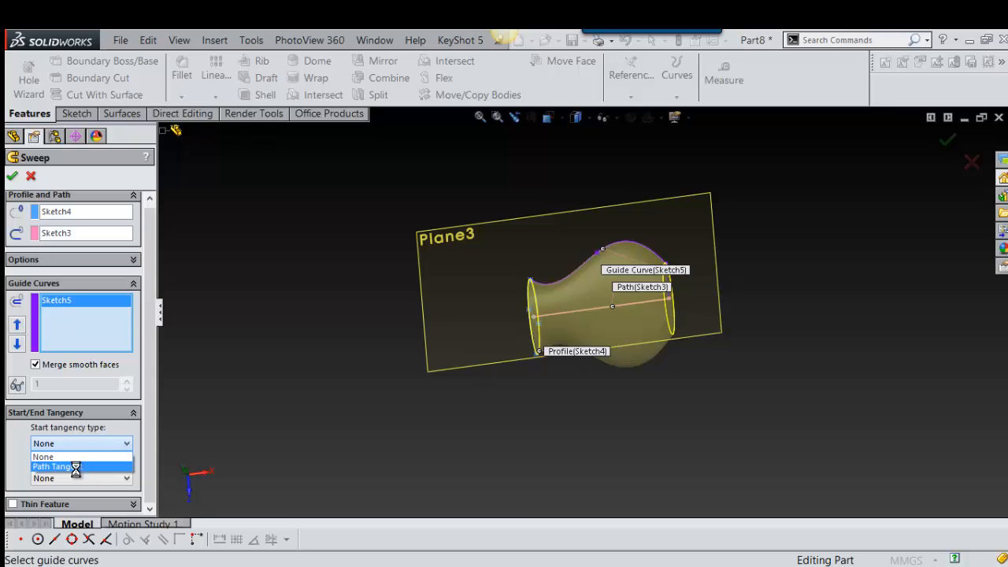
{"action": "left_click", "coordinate": [75, 467]}
{"action": "scroll", "coordinate": [641, 292], "scroll_direction": "down", "scroll_amount": 5}
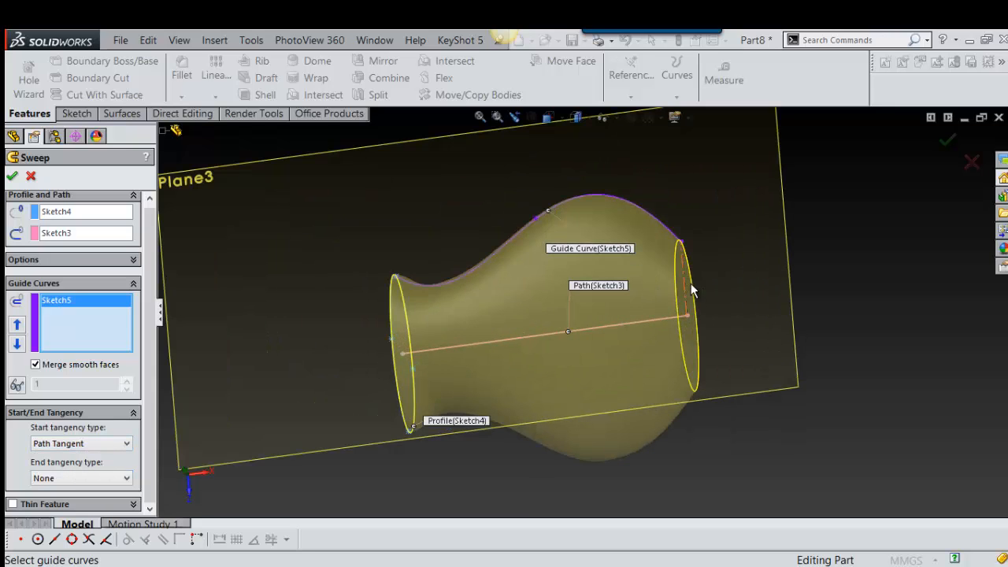
{"action": "scroll", "coordinate": [693, 288], "scroll_direction": "up", "scroll_amount": 4}
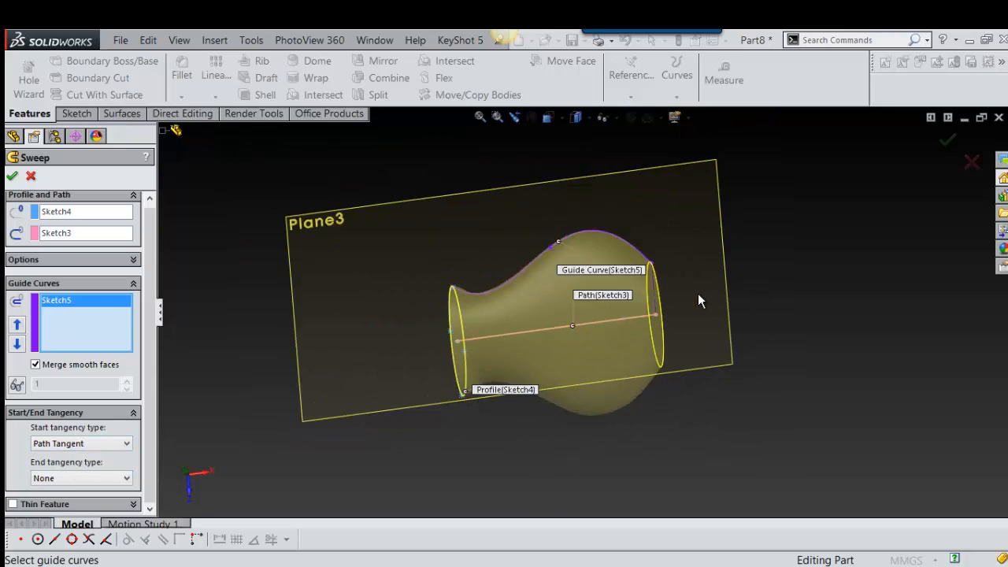
Step: Set the sweep's end tangency type to Path Tangent
{"action": "left_click", "coordinate": [123, 480]}
{"action": "left_click", "coordinate": [93, 493]}
{"action": "scroll", "coordinate": [562, 283], "scroll_direction": "down", "scroll_amount": 3}
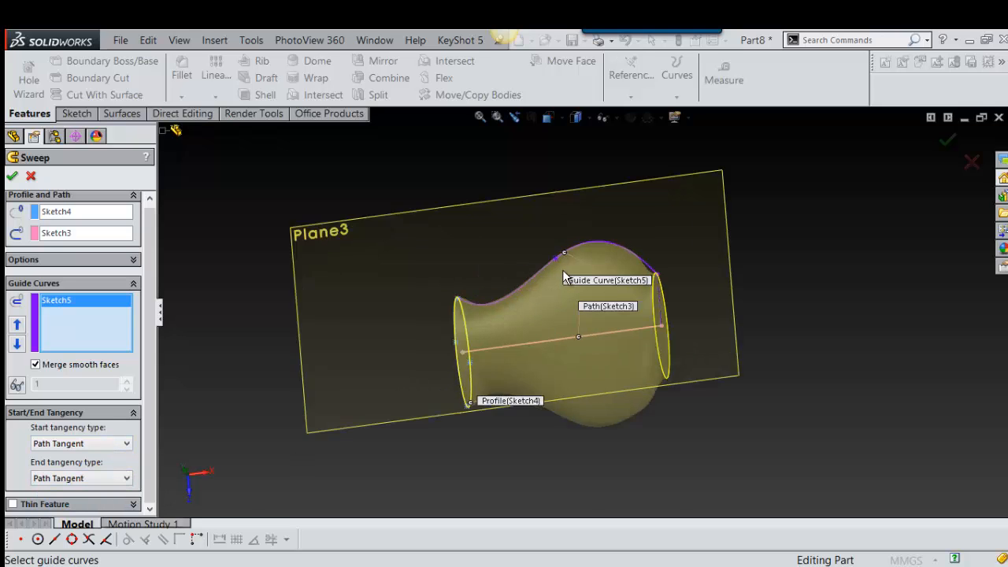
{"action": "middle_click_drag", "start_coordinate": [561, 298], "coordinate": [602, 312]}
{"action": "scroll", "coordinate": [602, 313], "scroll_direction": "up", "scroll_amount": 1}
{"action": "scroll", "coordinate": [602, 313], "scroll_direction": "up", "scroll_amount": 2}
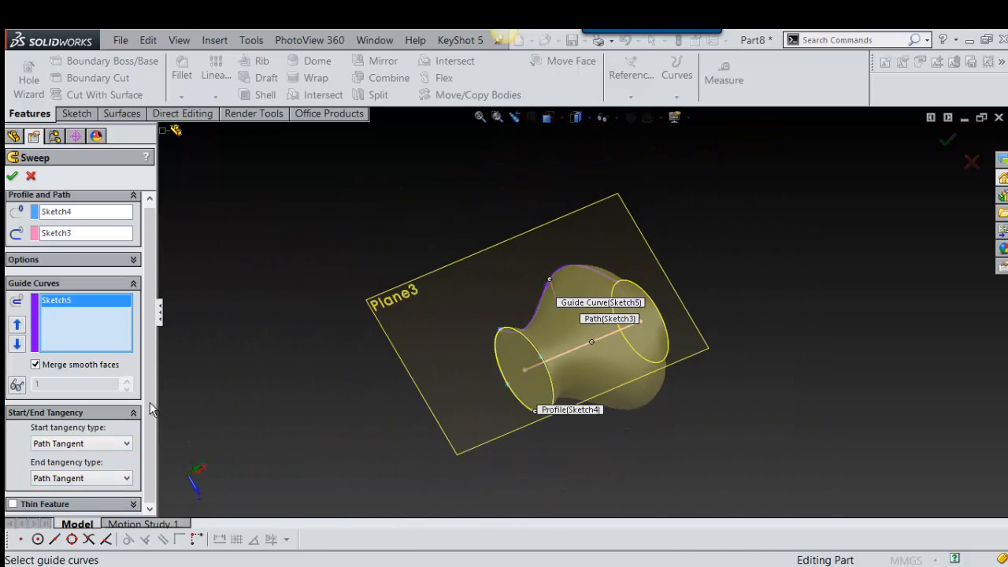
Step: Try the Thin Feature option on the sweep, turn it off again and inspect the solid preview
{"action": "left_click", "coordinate": [14, 506]}
{"action": "middle_click_drag", "start_coordinate": [615, 315], "coordinate": [563, 351]}
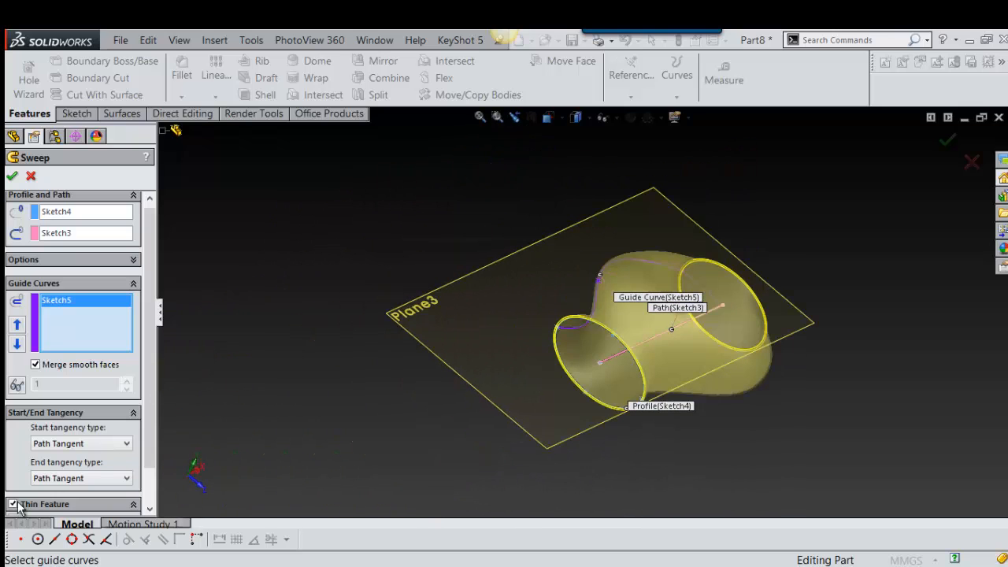
{"action": "left_click", "coordinate": [13, 504]}
{"action": "middle_click_drag", "start_coordinate": [678, 296], "coordinate": [646, 337]}
{"action": "scroll", "coordinate": [649, 329], "scroll_direction": "down", "scroll_amount": 3}
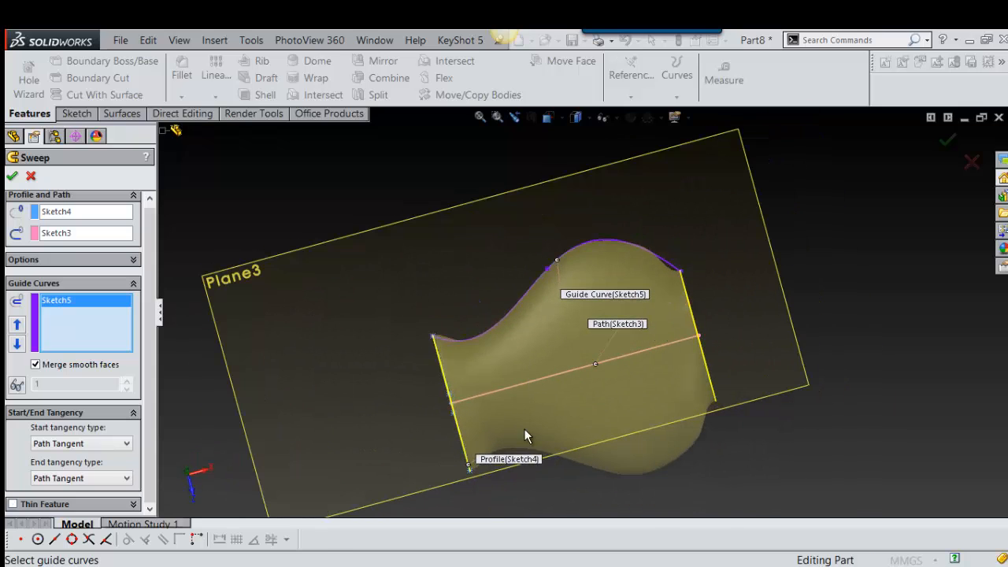
{"action": "middle_click_drag", "start_coordinate": [541, 463], "coordinate": [575, 360]}
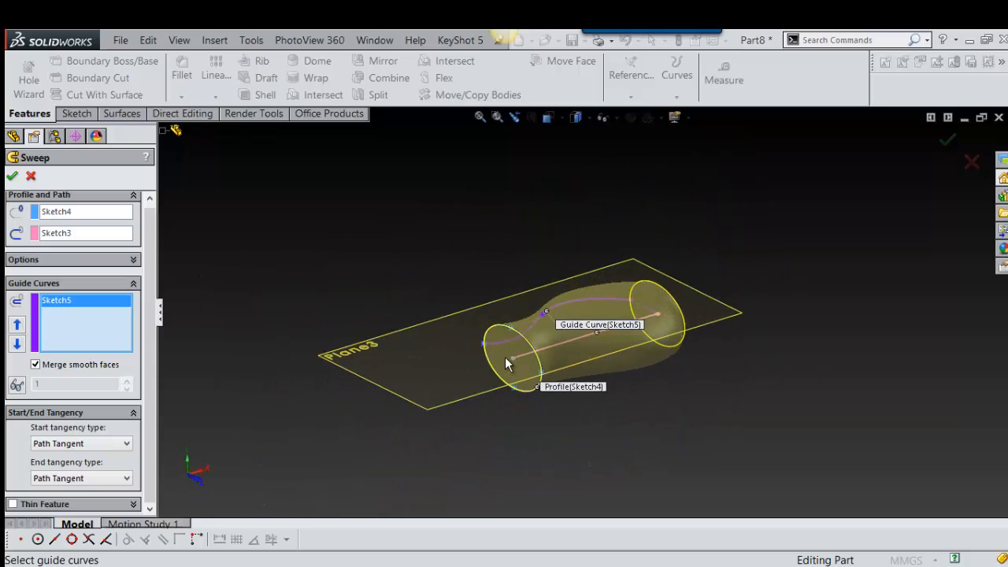
Step: Clear the sweep's profile, path and guide curve selections
{"action": "left_click", "coordinate": [512, 332]}
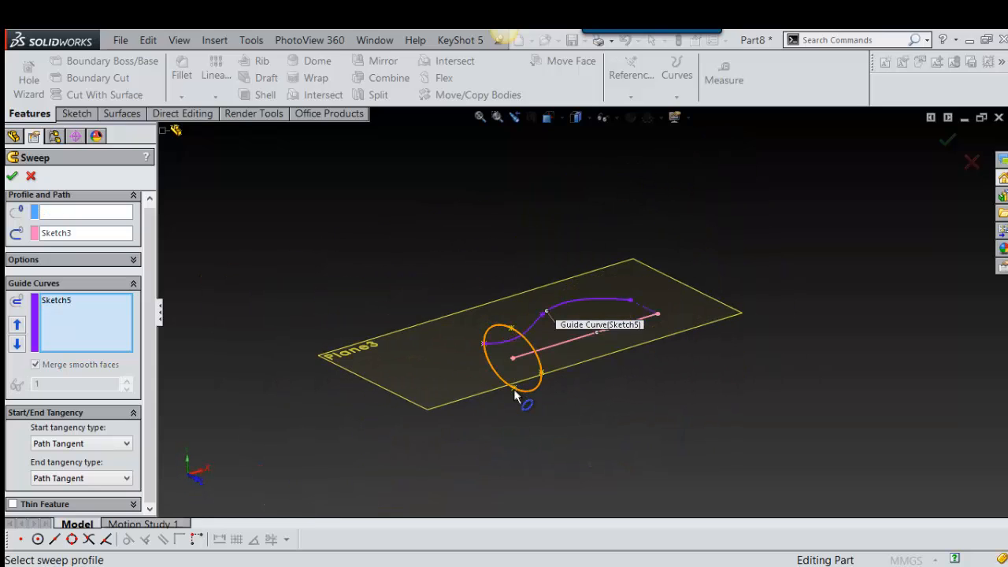
{"action": "left_click", "coordinate": [514, 390]}
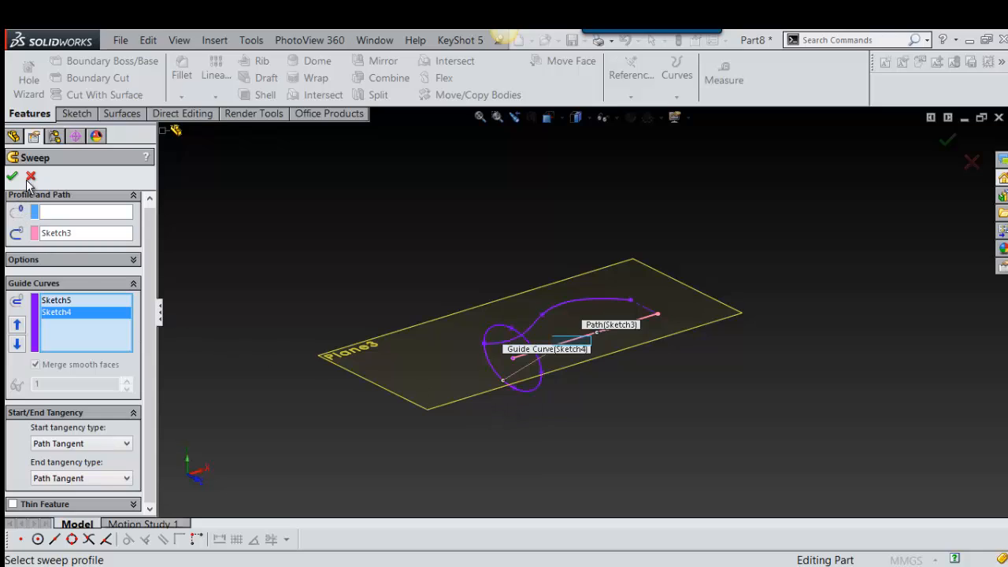
{"action": "left_click", "coordinate": [55, 213]}
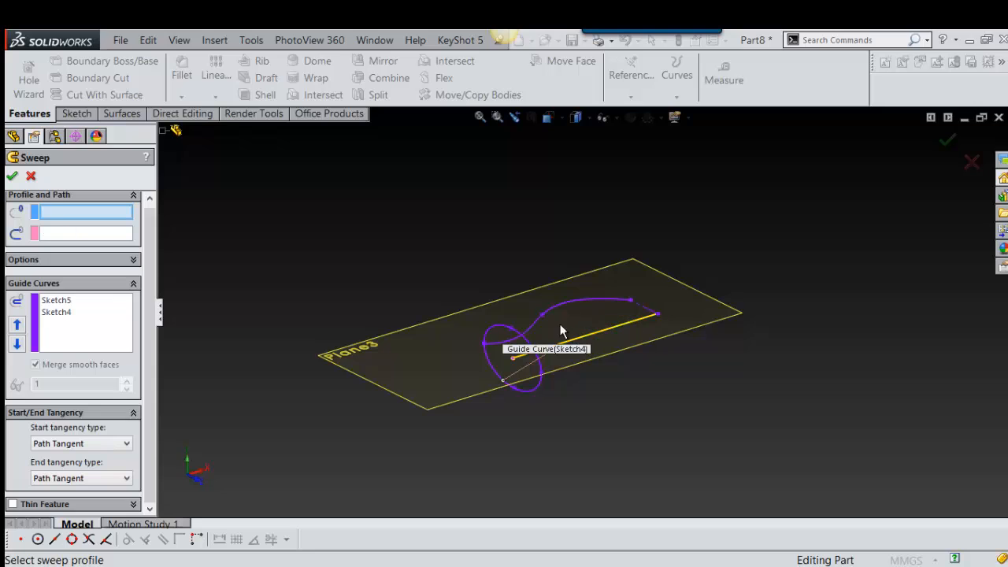
{"action": "right_click", "coordinate": [101, 312]}
{"action": "left_click", "coordinate": [154, 322]}
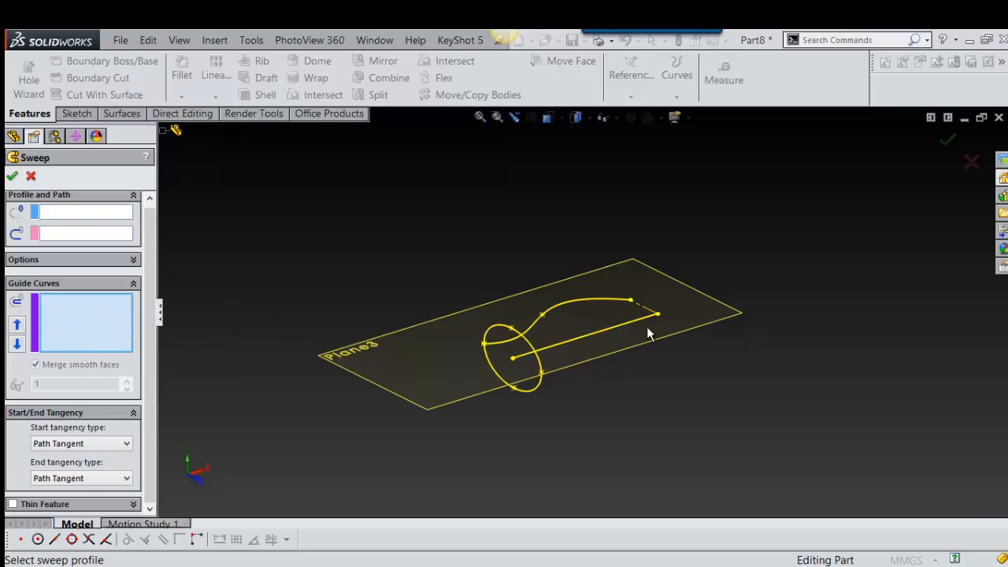
Step: Select the ellipse as profile, the straight line as path and the spline as guide curve, and accept the sweep
{"action": "mouse_move", "coordinate": [648, 333]}
{"action": "middle_mouse_down"}
{"action": "mouse_move", "coordinate": [632, 386]}
{"action": "mouse_move", "coordinate": [535, 356]}
{"action": "middle_mouse_up"}
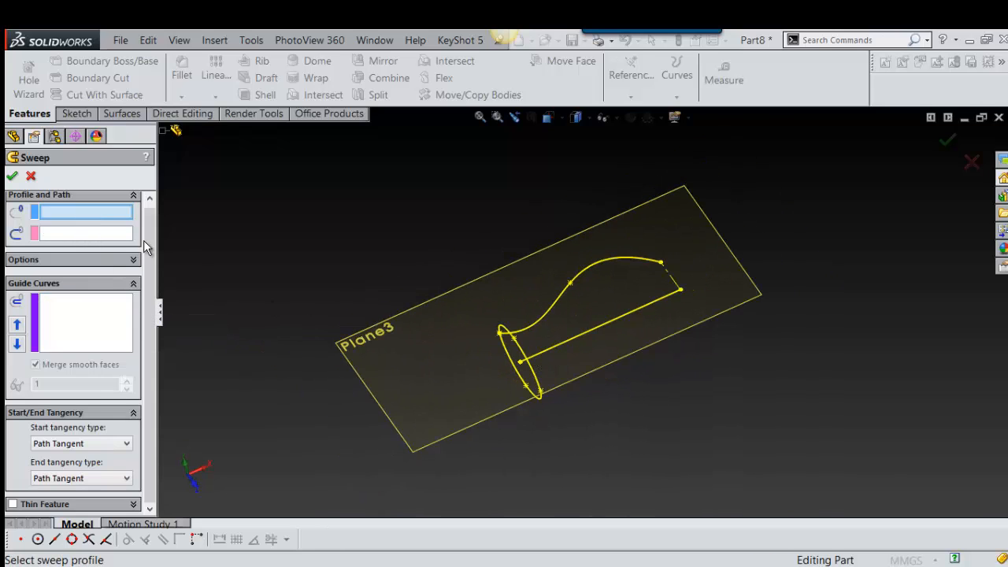
{"action": "left_click", "coordinate": [518, 351]}
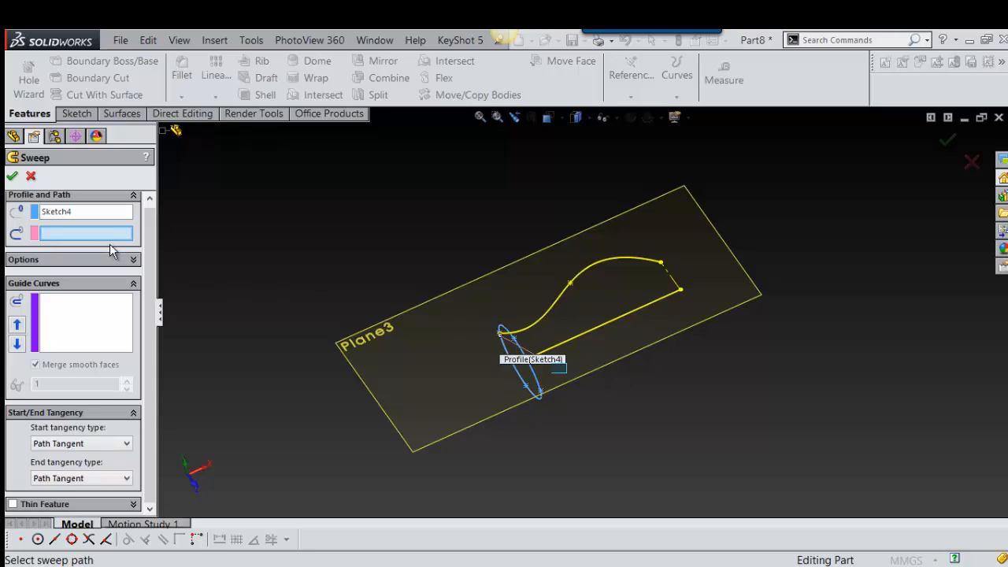
{"action": "left_click", "coordinate": [611, 323]}
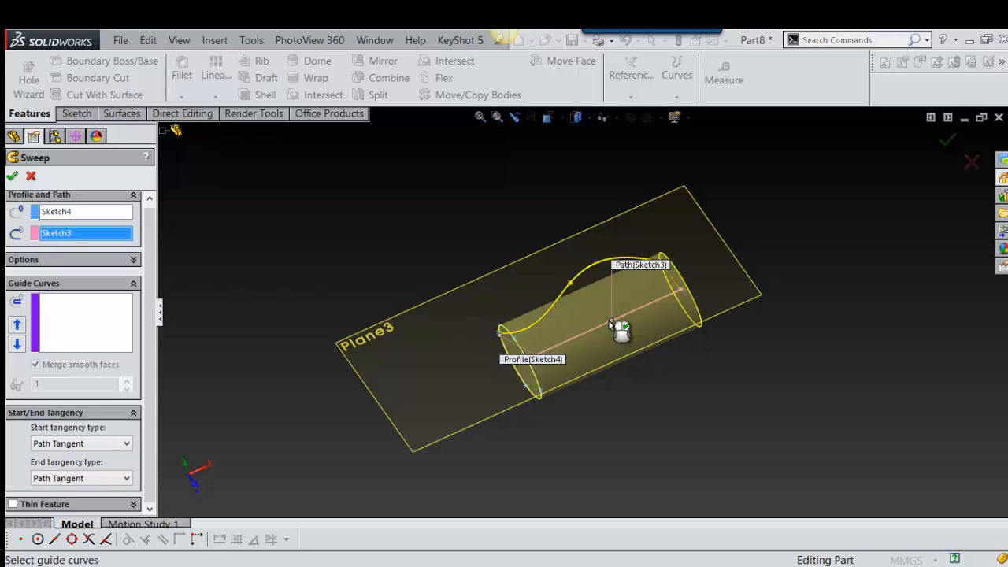
{"action": "left_click", "coordinate": [73, 319]}
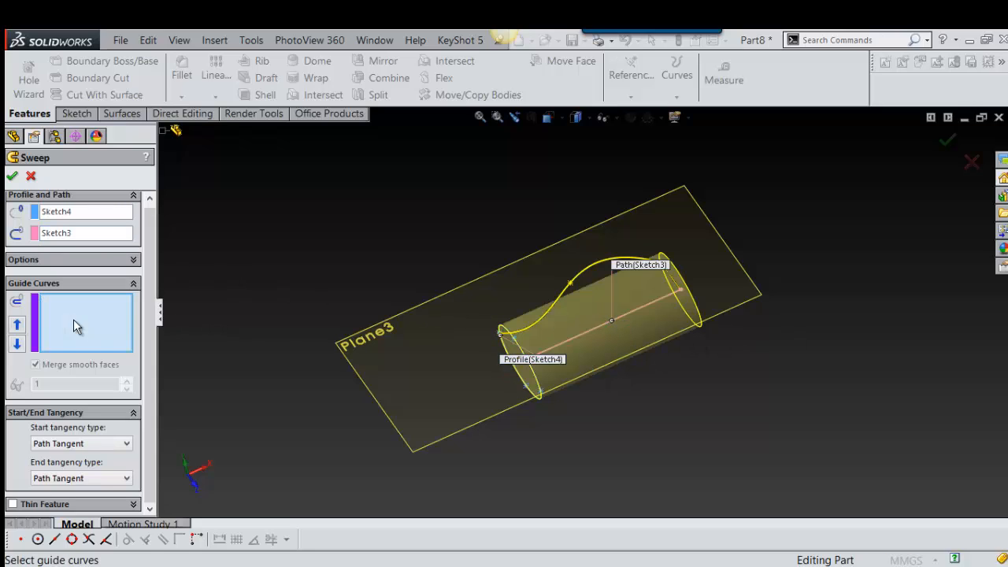
{"action": "left_click", "coordinate": [568, 284]}
{"action": "key", "text": "Return"}
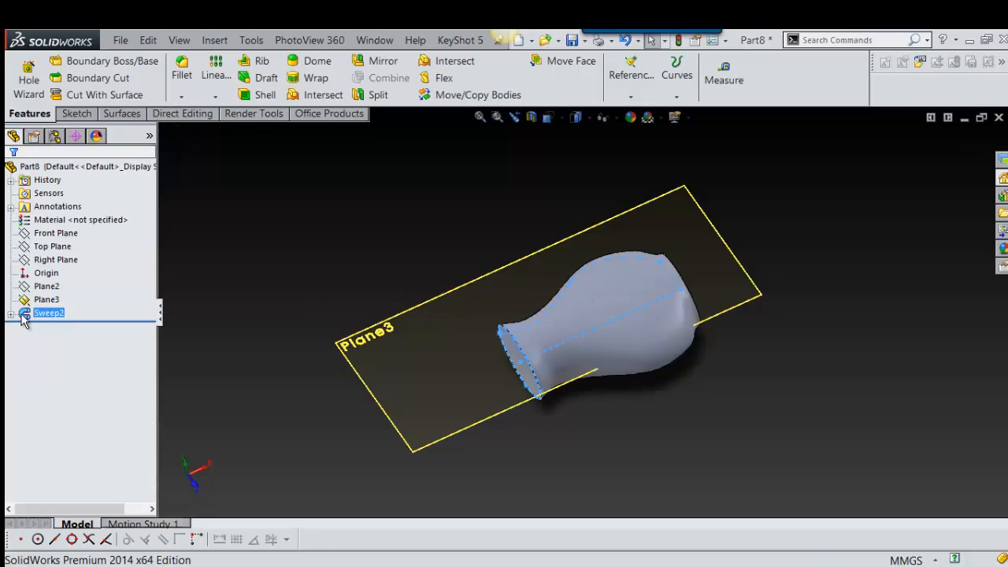
Step: Reopen the sweep for editing, review the clear and delete options for its profile, path and guide curve, and cancel the edit
{"action": "left_click", "coordinate": [23, 315]}
{"action": "left_click", "coordinate": [34, 277]}
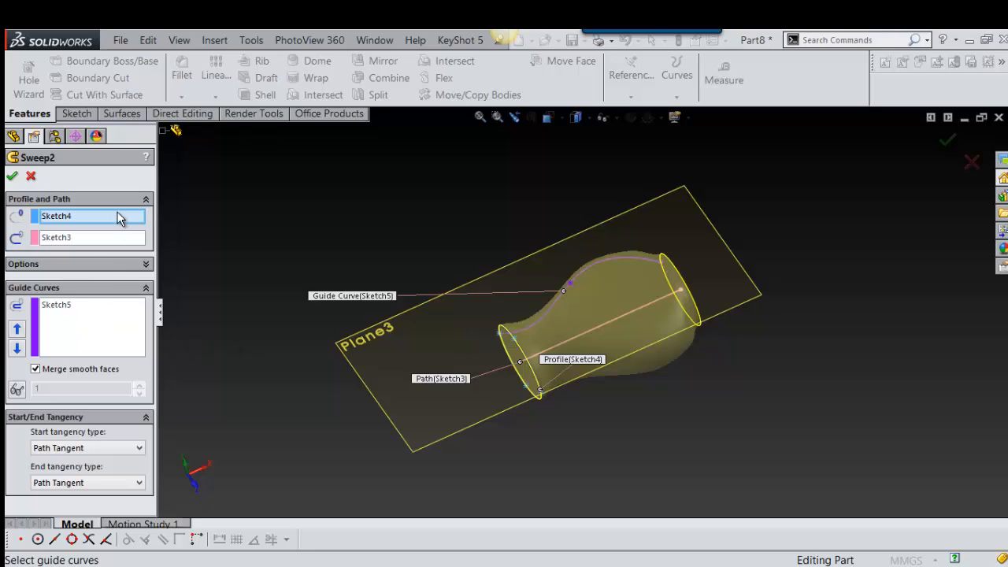
{"action": "right_click", "coordinate": [119, 220]}
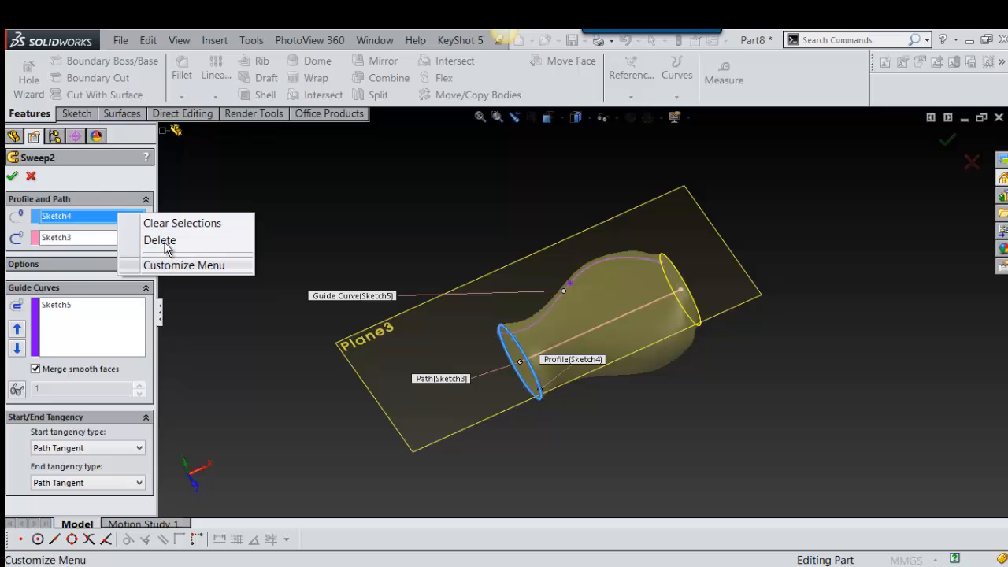
{"action": "right_click", "coordinate": [87, 309]}
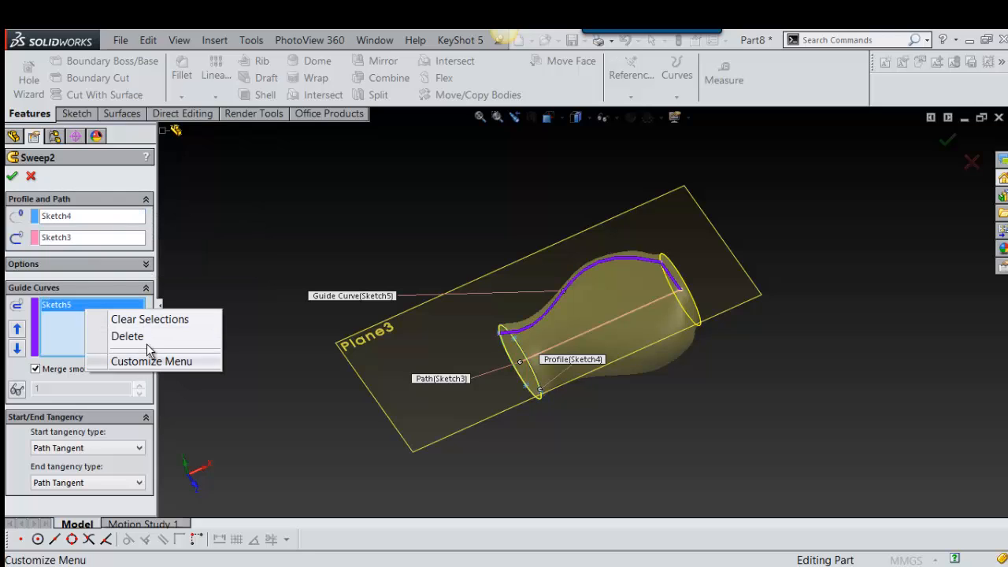
{"action": "right_click", "coordinate": [101, 241]}
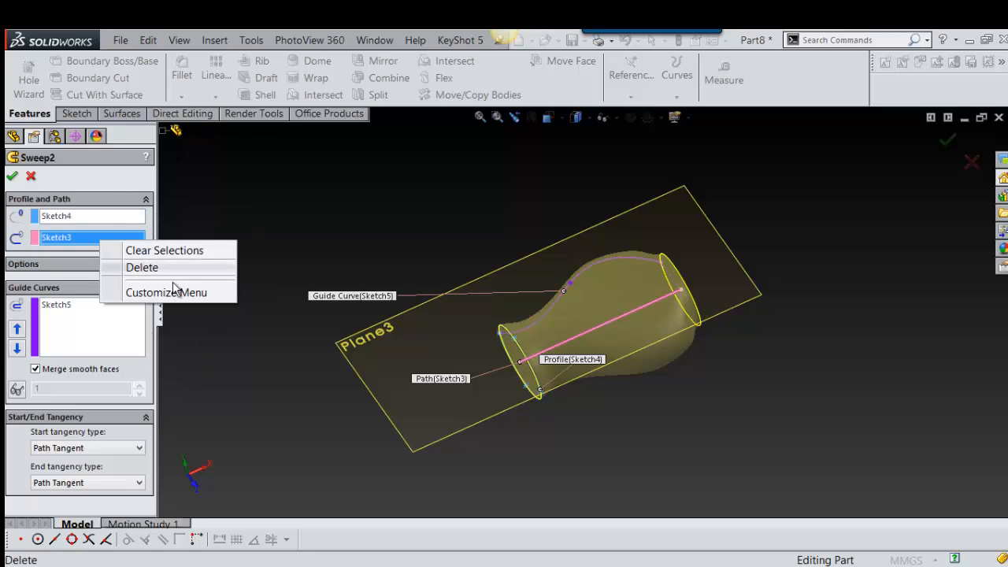
{"action": "left_click", "coordinate": [371, 221]}
{"action": "right_click", "coordinate": [95, 216]}
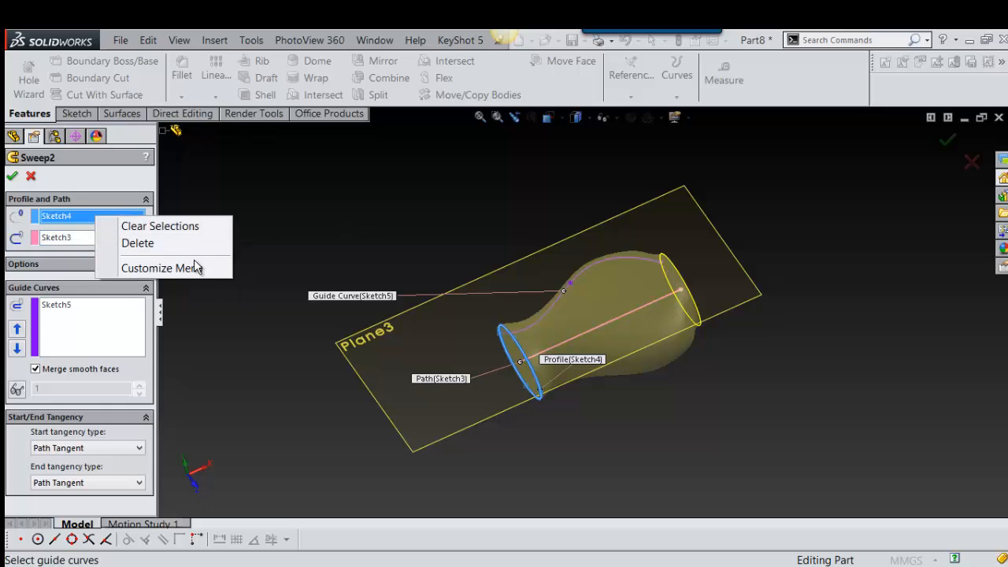
{"action": "left_click", "coordinate": [720, 360]}
{"action": "middle_click_drag", "start_coordinate": [743, 367], "coordinate": [663, 343]}
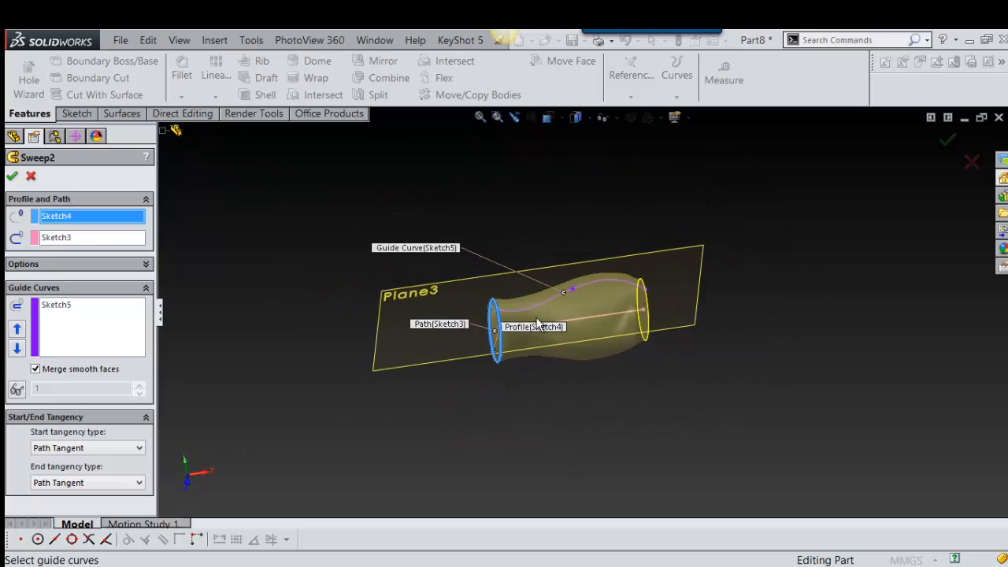
{"action": "left_click", "coordinate": [32, 176]}
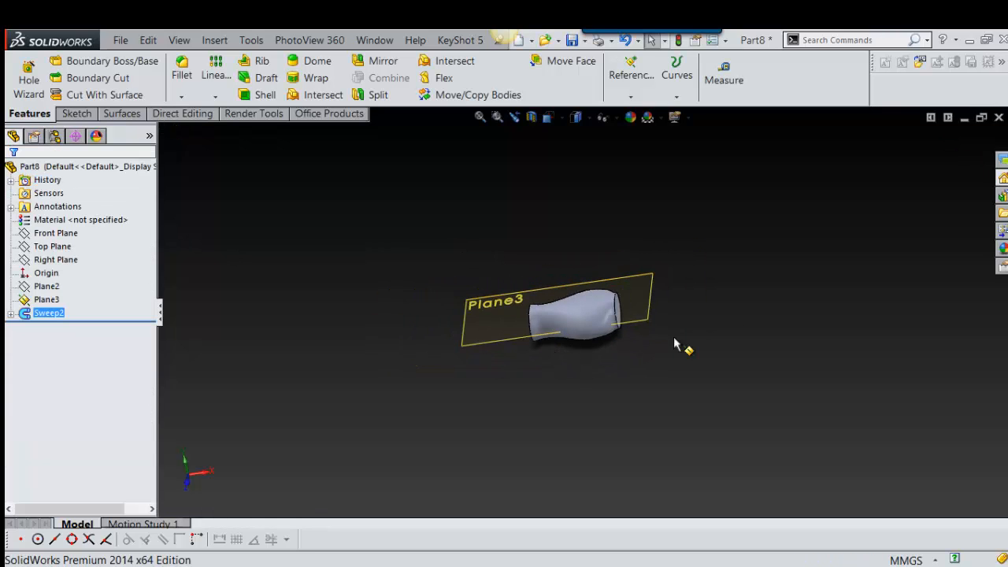
Step: Enlarge Plane3 and reposition it so it surrounds the swept body with free space beside the body's wide end
{"action": "middle_click_drag", "start_coordinate": [680, 344], "coordinate": [671, 272]}
{"action": "left_click", "coordinate": [596, 286]}
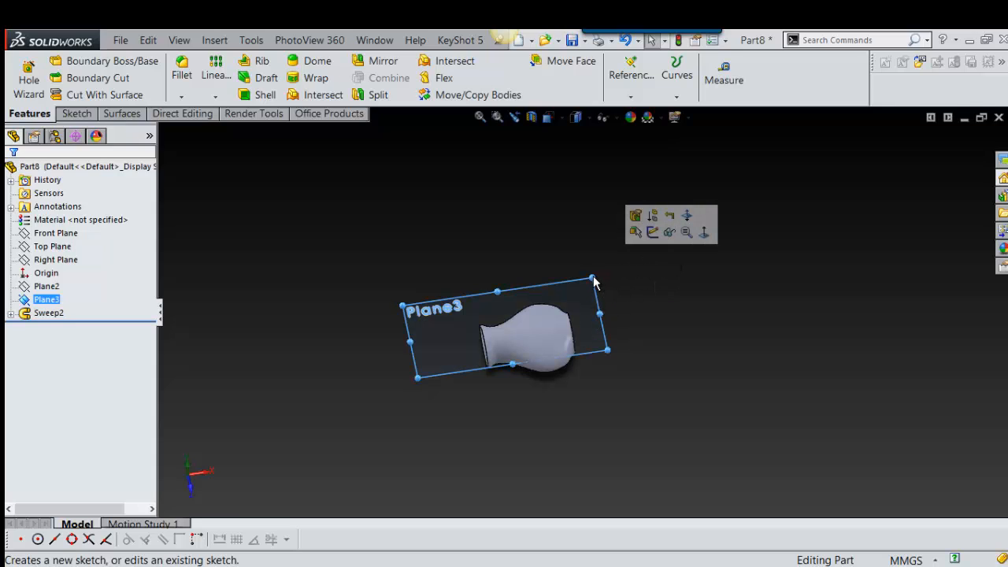
{"action": "left_click_drag", "start_coordinate": [593, 278], "coordinate": [828, 178]}
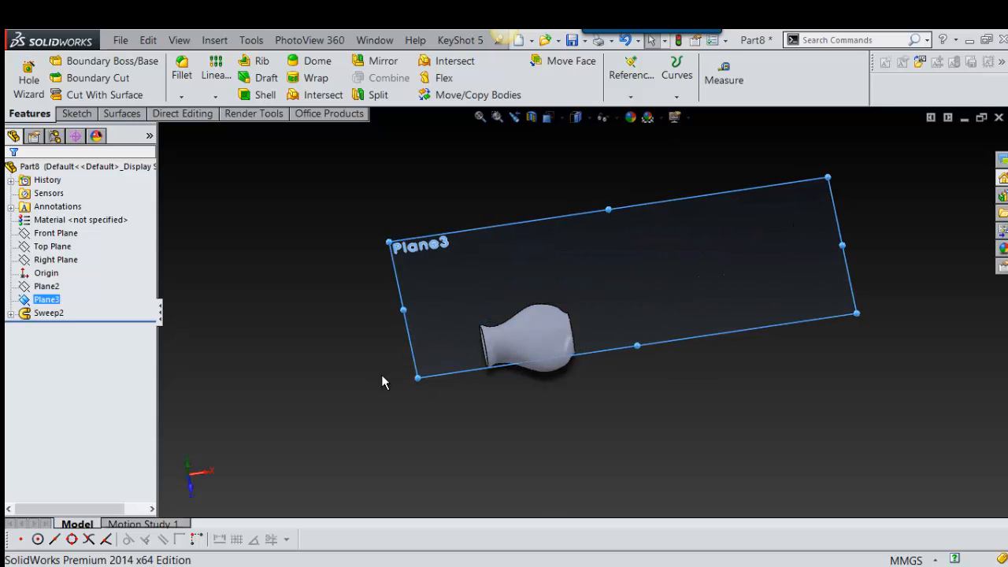
{"action": "left_click_drag", "start_coordinate": [426, 384], "coordinate": [334, 449]}
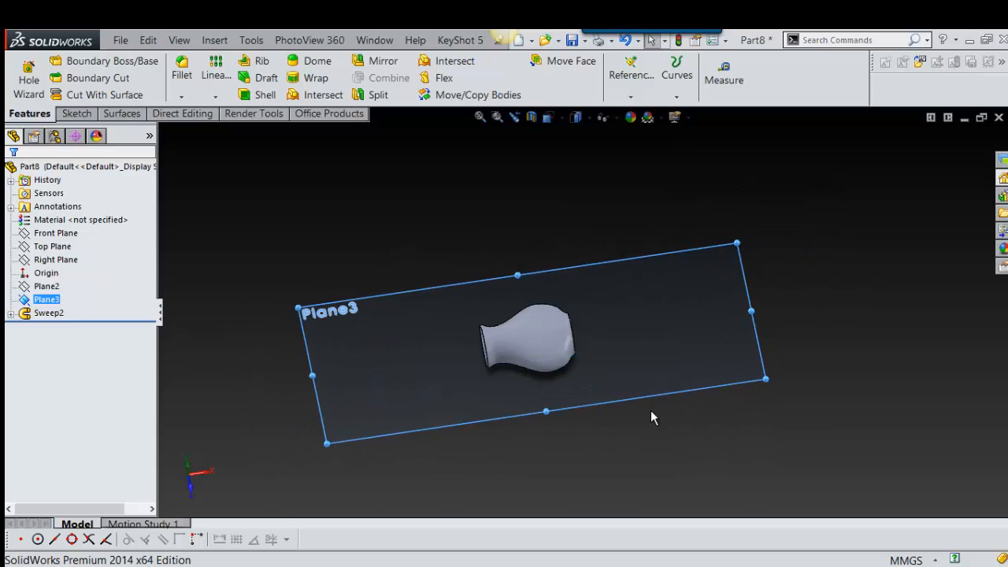
{"action": "left_click_drag", "start_coordinate": [751, 379], "coordinate": [821, 389]}
{"action": "left_click", "coordinate": [765, 337]}
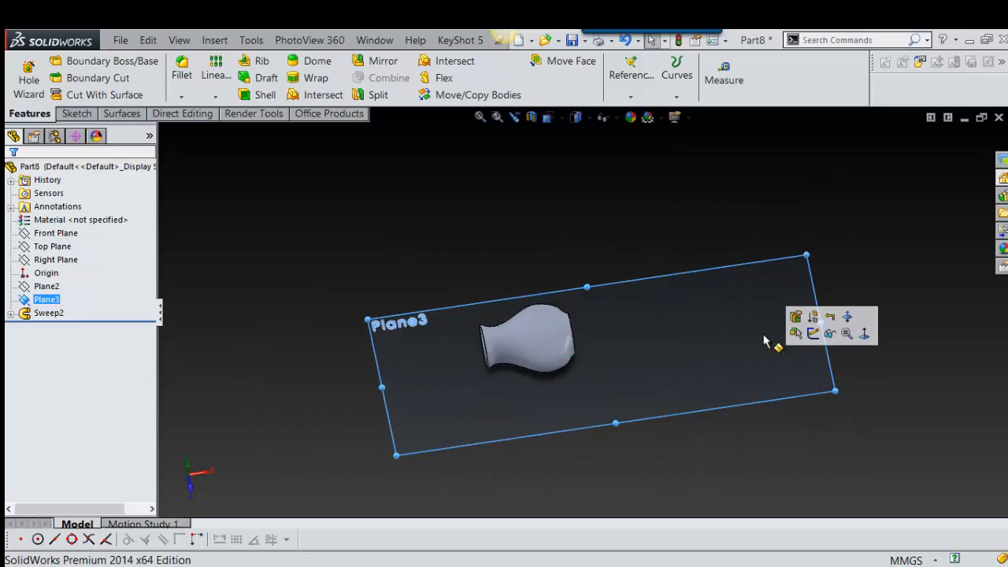
{"action": "scroll", "coordinate": [819, 317], "scroll_direction": "down", "scroll_amount": 2}
{"action": "scroll", "coordinate": [820, 317], "scroll_direction": "up", "scroll_amount": 2}
{"action": "mouse_move", "coordinate": [821, 296]}
{"action": "right_mouse_down"}
{"action": "mouse_move", "coordinate": [831, 315]}
{"action": "mouse_move", "coordinate": [829, 307]}
{"action": "right_mouse_up"}
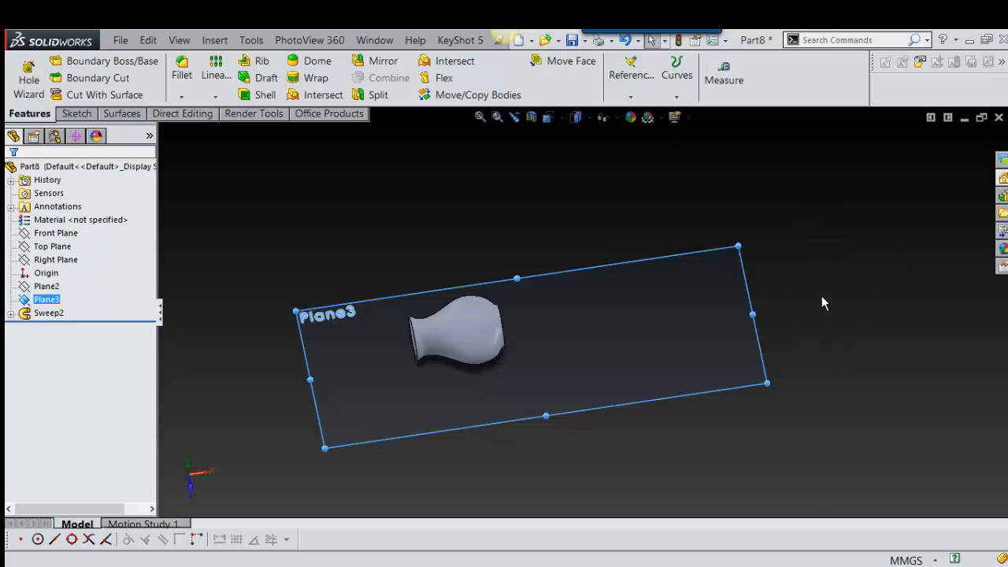
{"action": "mouse_move", "coordinate": [804, 271]}
{"action": "right_mouse_down"}
{"action": "mouse_move", "coordinate": [814, 311]}
{"action": "mouse_move", "coordinate": [806, 278]}
{"action": "mouse_move", "coordinate": [834, 325]}
{"action": "right_mouse_up"}
Step: Sketch a circle about 98.6 mm in diameter on Plane3, in the free area beyond the swept body's wide end
{"action": "left_click", "coordinate": [720, 292]}
{"action": "left_click", "coordinate": [761, 243]}
{"action": "left_click", "coordinate": [652, 322]}
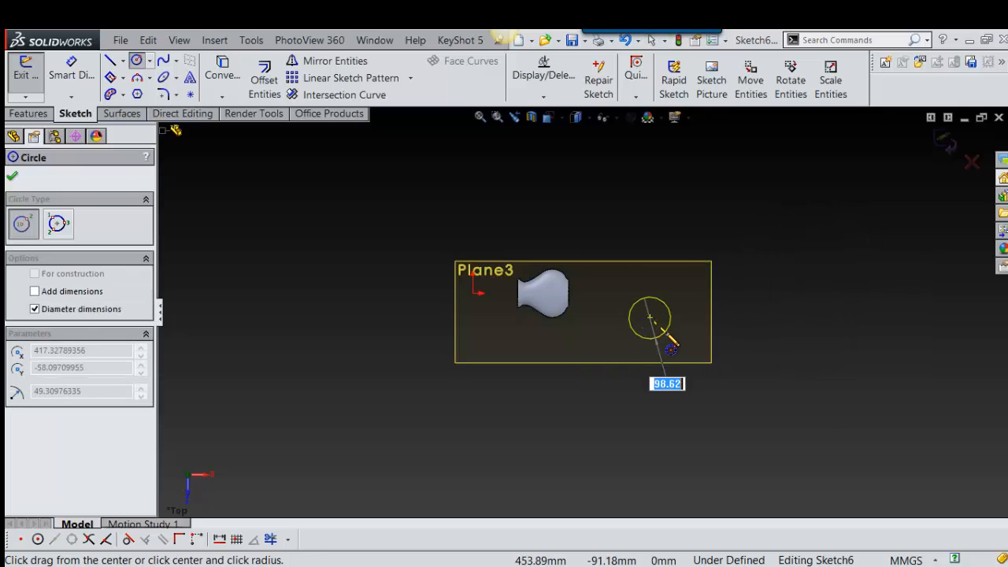
{"action": "left_click", "coordinate": [666, 337]}
{"action": "scroll", "coordinate": [667, 333], "scroll_direction": "down", "scroll_amount": 5}
{"action": "scroll", "coordinate": [650, 319], "scroll_direction": "up", "scroll_amount": 3}
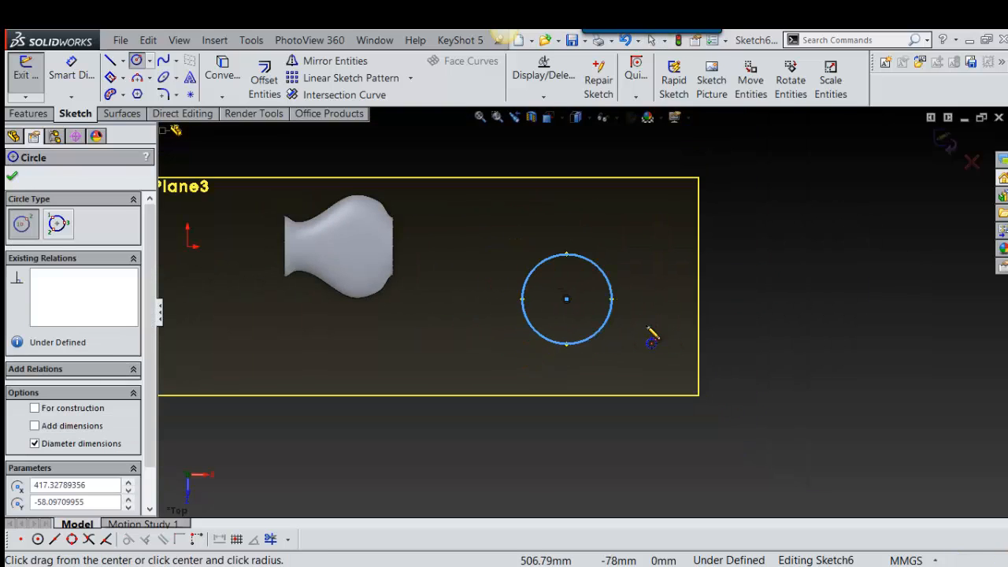
{"action": "scroll", "coordinate": [653, 333], "scroll_direction": "down", "scroll_amount": 1}
{"action": "scroll", "coordinate": [597, 329], "scroll_direction": "up", "scroll_amount": 2}
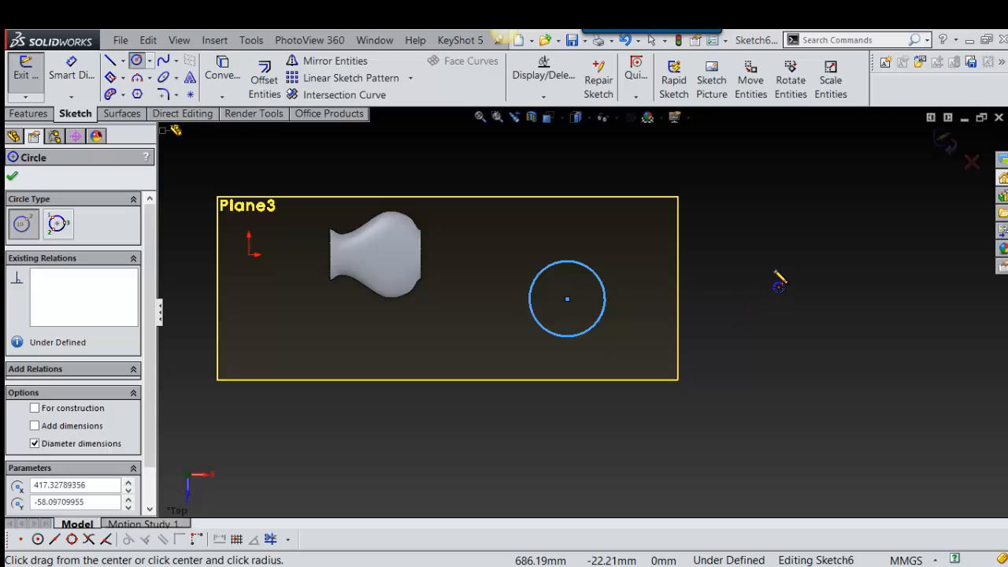
{"action": "right_click_drag", "start_coordinate": [798, 245], "coordinate": [729, 231]}
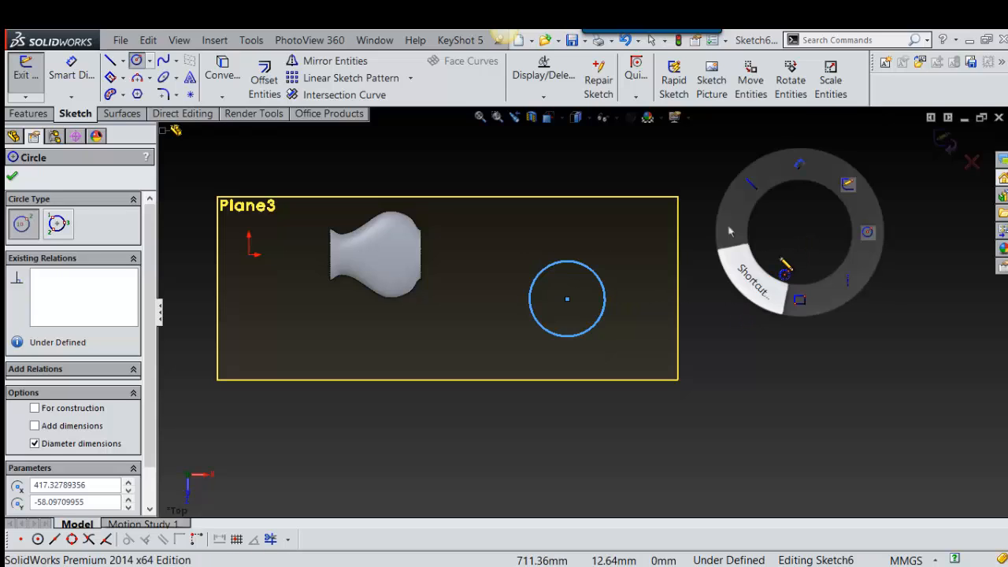
{"action": "right_click_drag", "start_coordinate": [781, 259], "coordinate": [749, 275]}
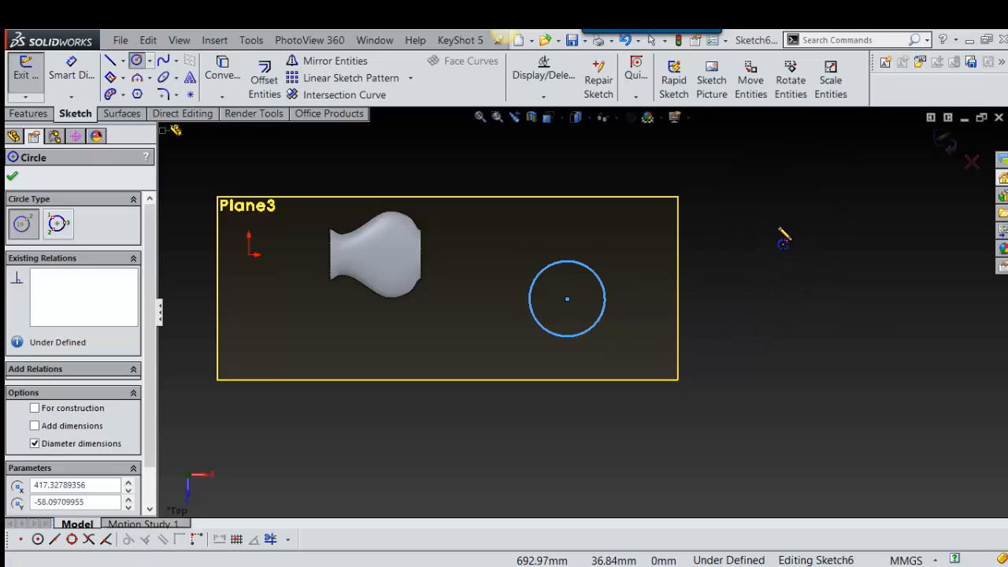
{"action": "right_click_drag", "start_coordinate": [779, 231], "coordinate": [829, 238]}
{"action": "scroll", "coordinate": [804, 268], "scroll_direction": "up", "scroll_amount": 3}
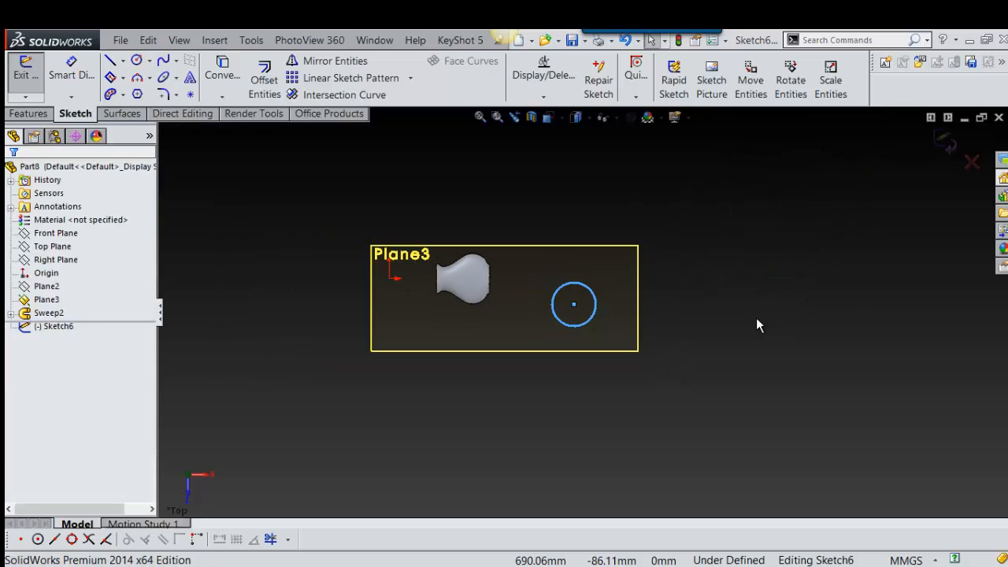
Step: Start a Helix and Spiral curve from the circle sketch
{"action": "left_click", "coordinate": [595, 290]}
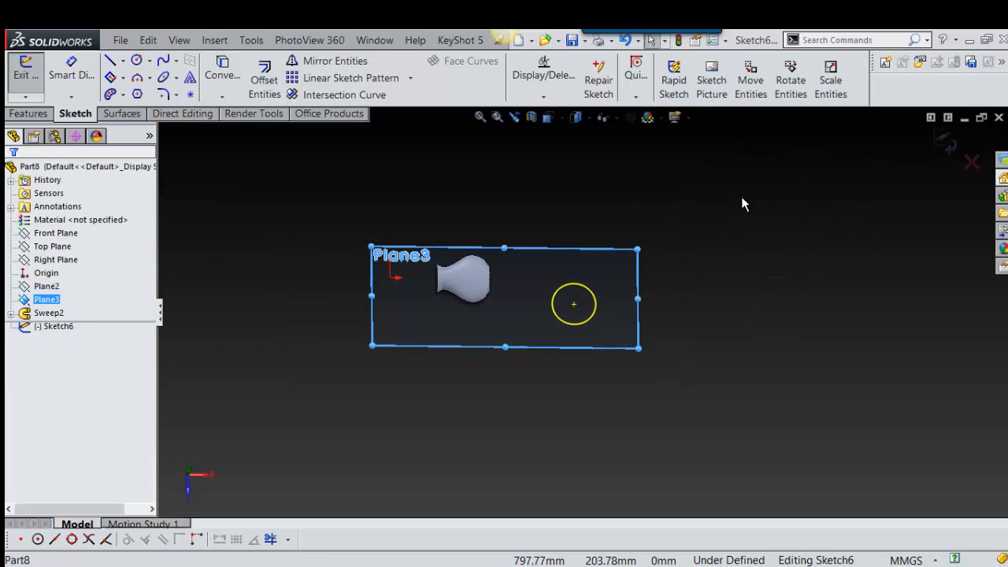
{"action": "key", "text": "s"}
{"action": "left_click", "coordinate": [630, 173]}
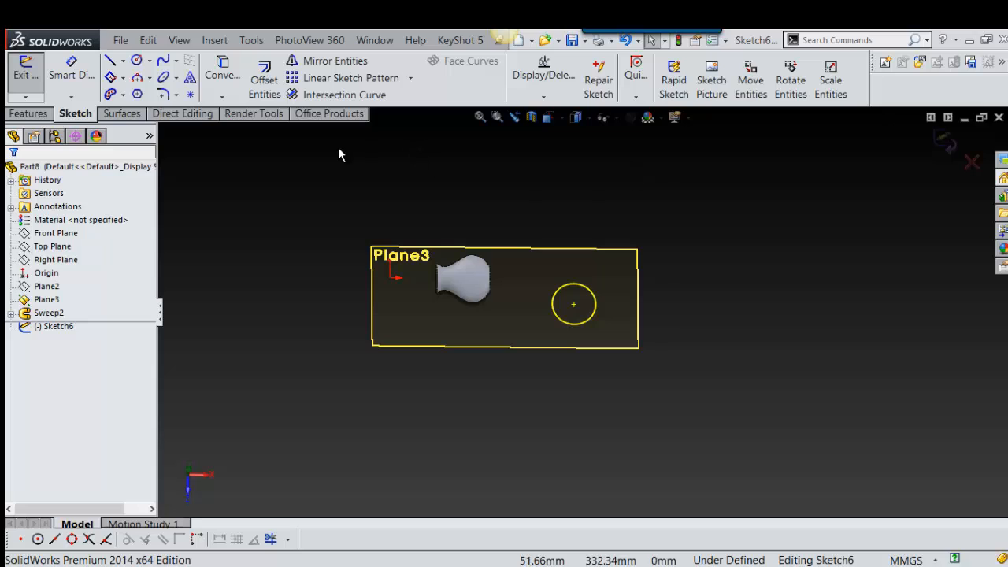
{"action": "left_click", "coordinate": [29, 113]}
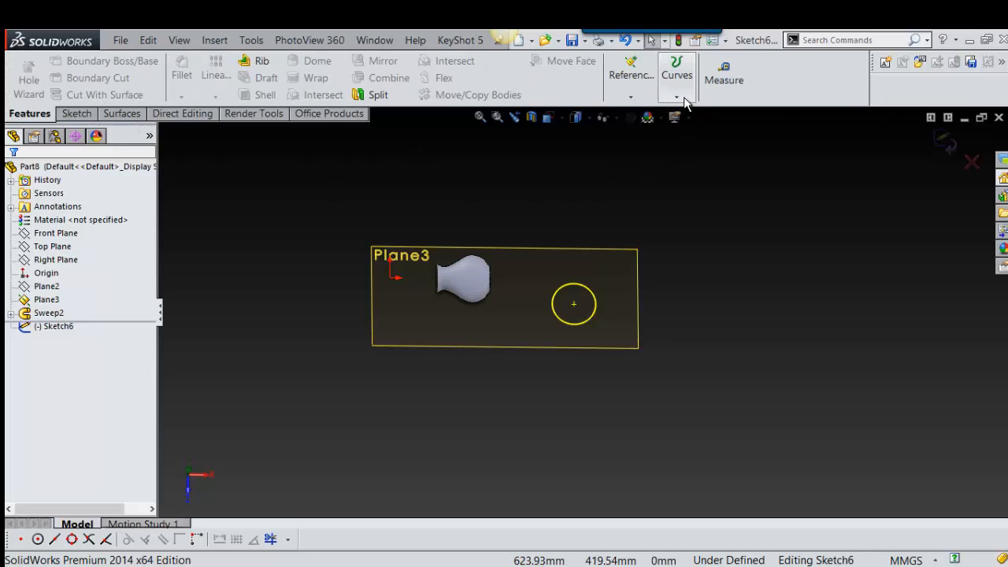
{"action": "left_click", "coordinate": [676, 93]}
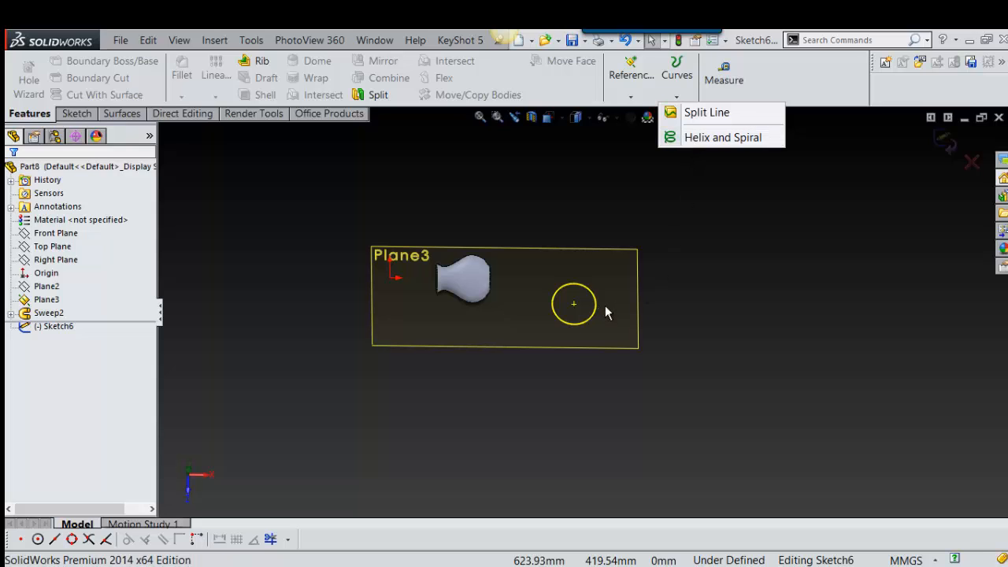
{"action": "left_click", "coordinate": [724, 137]}
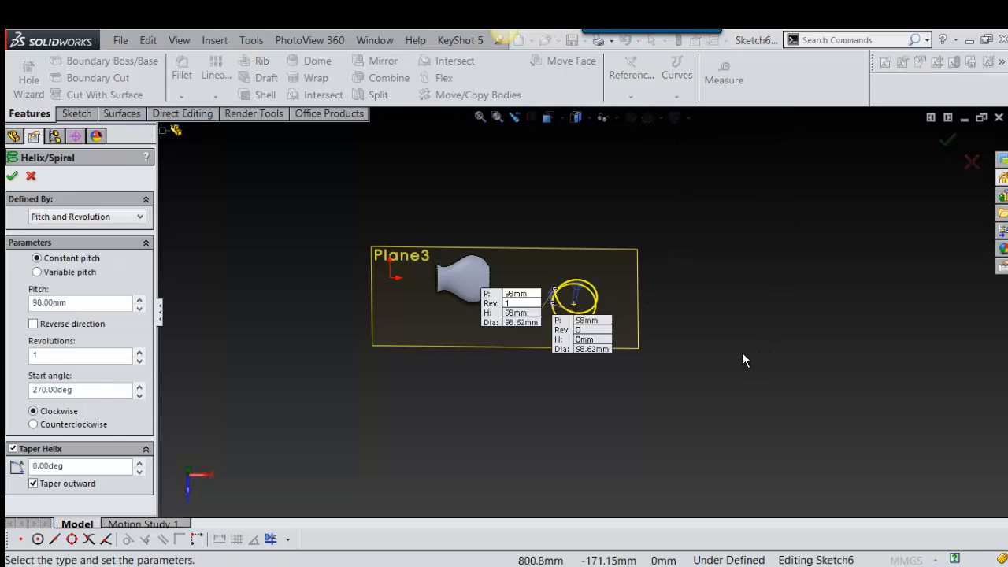
{"action": "scroll", "coordinate": [596, 315], "scroll_direction": "down", "scroll_amount": 4}
{"action": "middle_click_drag", "start_coordinate": [594, 300], "coordinate": [564, 266]}
{"action": "scroll", "coordinate": [596, 256], "scroll_direction": "up", "scroll_amount": 2}
{"action": "scroll", "coordinate": [594, 265], "scroll_direction": "down", "scroll_amount": 2}
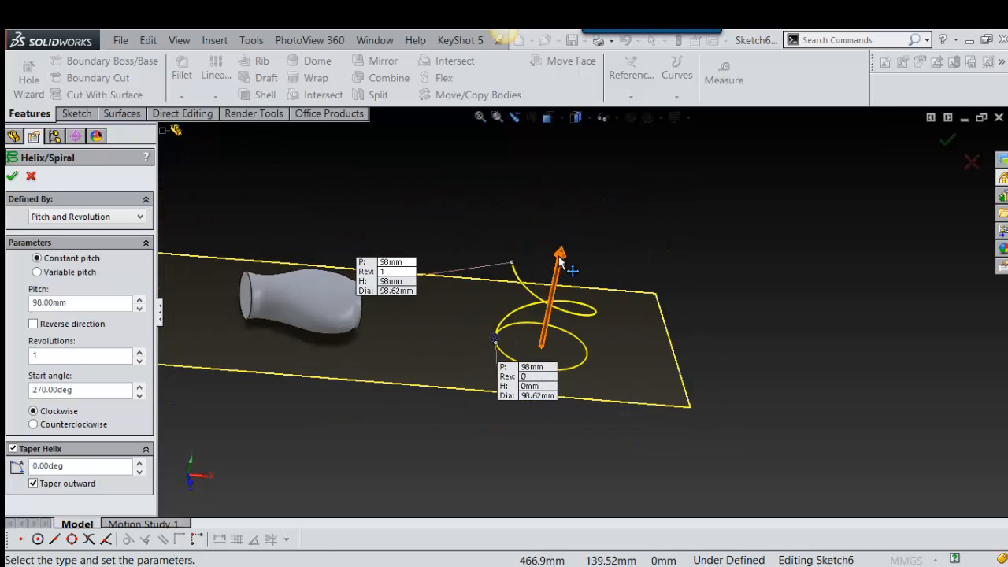
Step: Try stretching the helix to a pitch of 262 mm and set the pitch to 5 mm
{"action": "left_click_drag", "start_coordinate": [569, 260], "coordinate": [590, 153]}
{"action": "scroll", "coordinate": [590, 213], "scroll_direction": "up", "scroll_amount": 3}
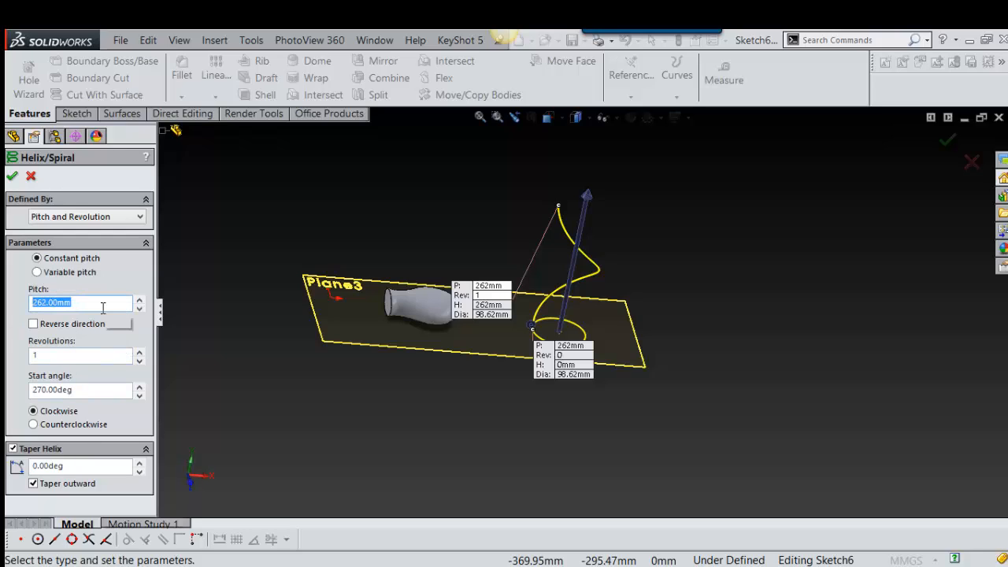
{"action": "type", "text": "5"}
{"action": "key", "text": "Return"}
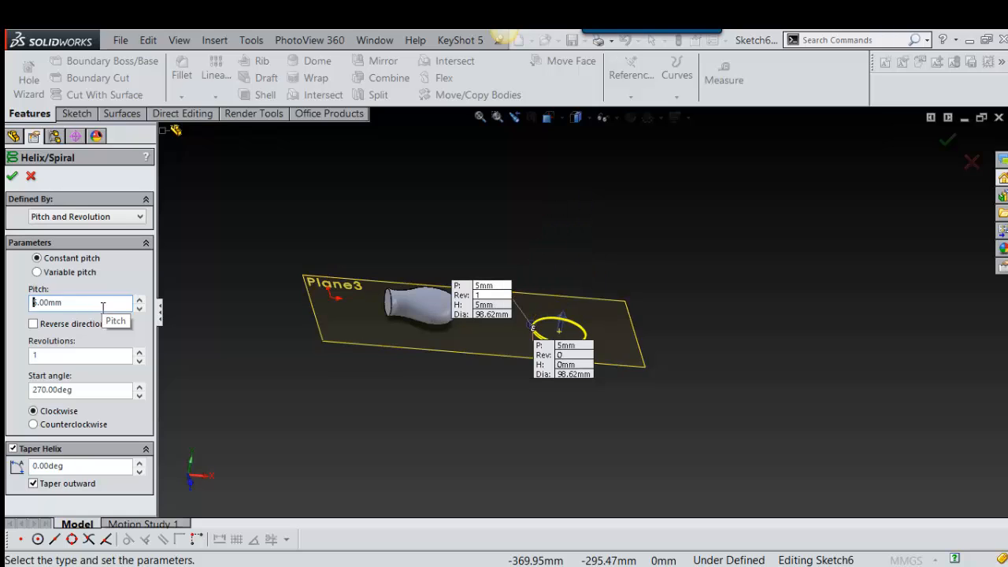
{"action": "scroll", "coordinate": [579, 339], "scroll_direction": "down", "scroll_amount": 5}
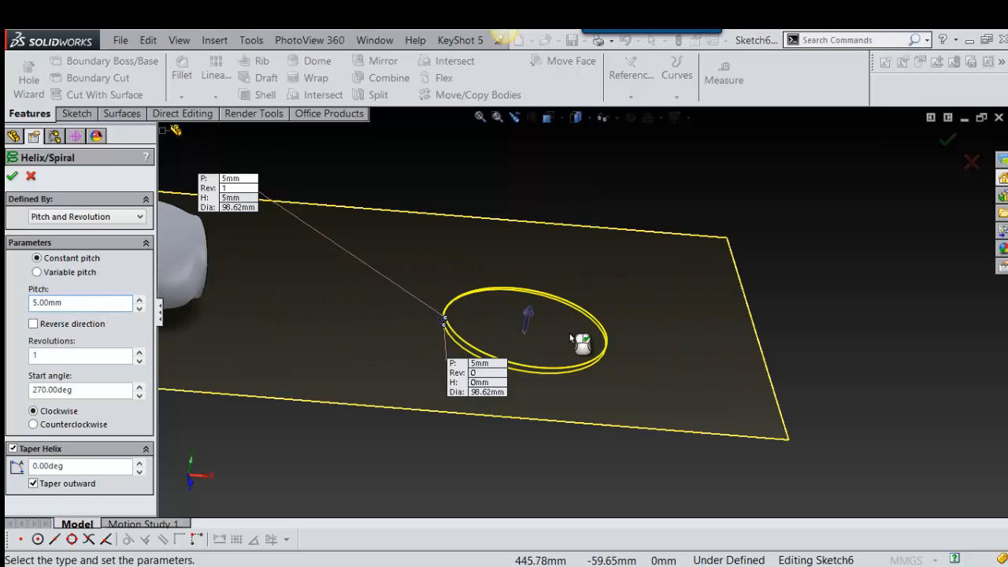
{"action": "scroll", "coordinate": [544, 292], "scroll_direction": "down", "scroll_amount": 3}
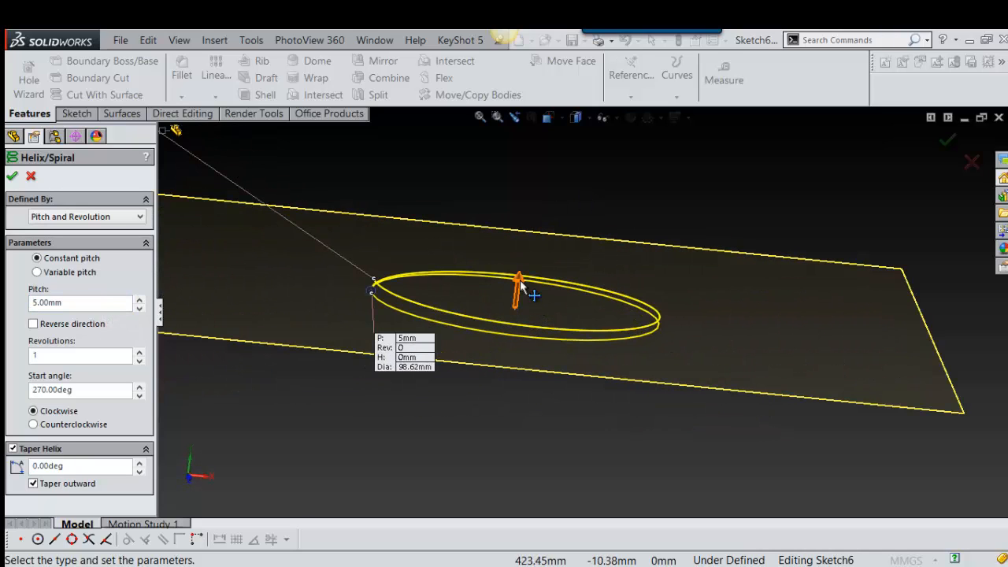
Step: Stretch the helix to a pitch of 72.5 mm, set 3.75 revolutions and accept the curve
{"action": "left_click_drag", "start_coordinate": [520, 287], "coordinate": [544, 118]}
{"action": "scroll", "coordinate": [556, 196], "scroll_direction": "up", "scroll_amount": 4}
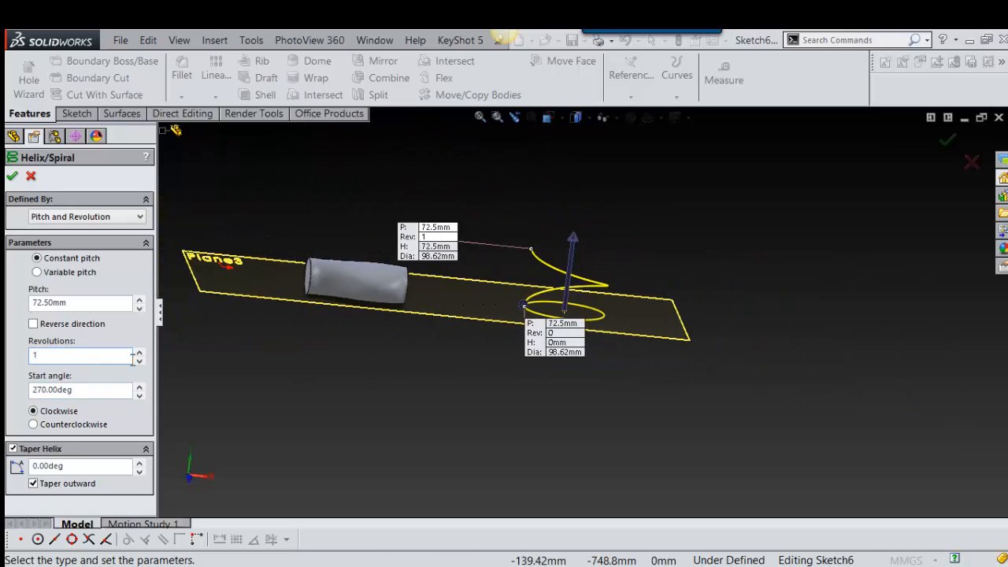
{"action": "left_click", "coordinate": [139, 353]}
{"action": "left_click", "coordinate": [138, 353]}
{"action": "left_click", "coordinate": [139, 353]}
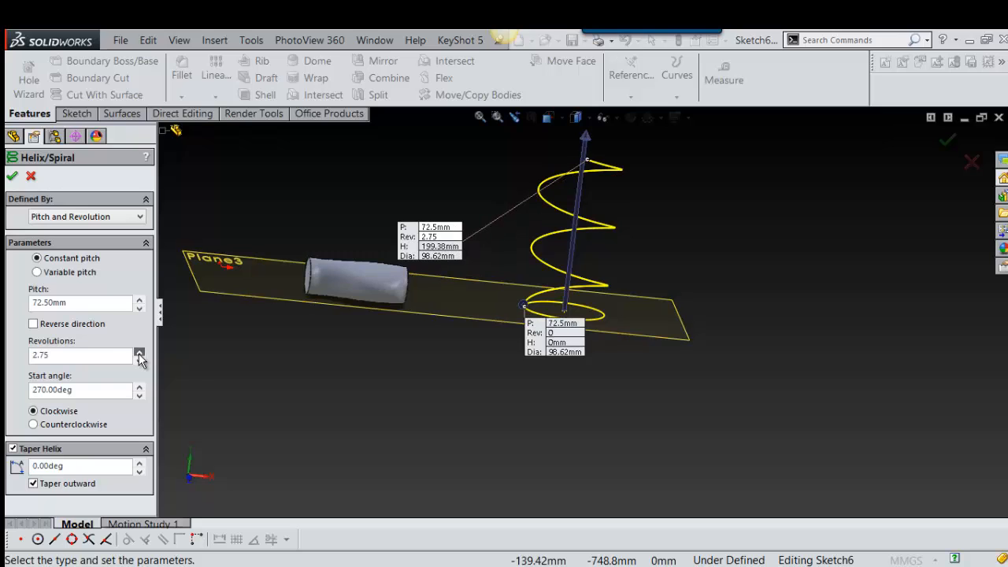
{"action": "left_click", "coordinate": [138, 353]}
{"action": "left_click", "coordinate": [139, 353]}
{"action": "scroll", "coordinate": [584, 289], "scroll_direction": "up", "scroll_amount": 4}
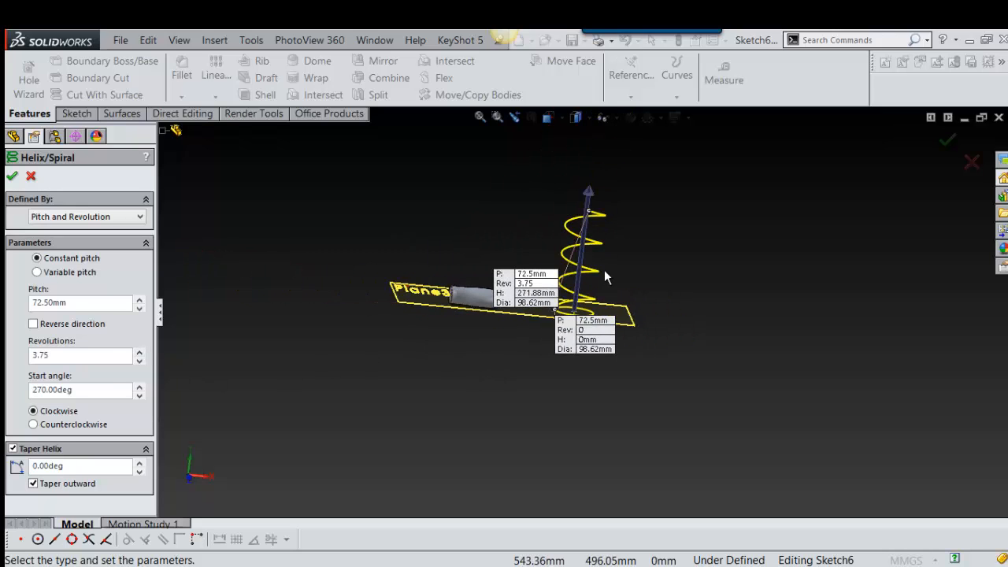
{"action": "middle_click_drag", "start_coordinate": [604, 271], "coordinate": [602, 331]}
{"action": "scroll", "coordinate": [581, 314], "scroll_direction": "down", "scroll_amount": 4}
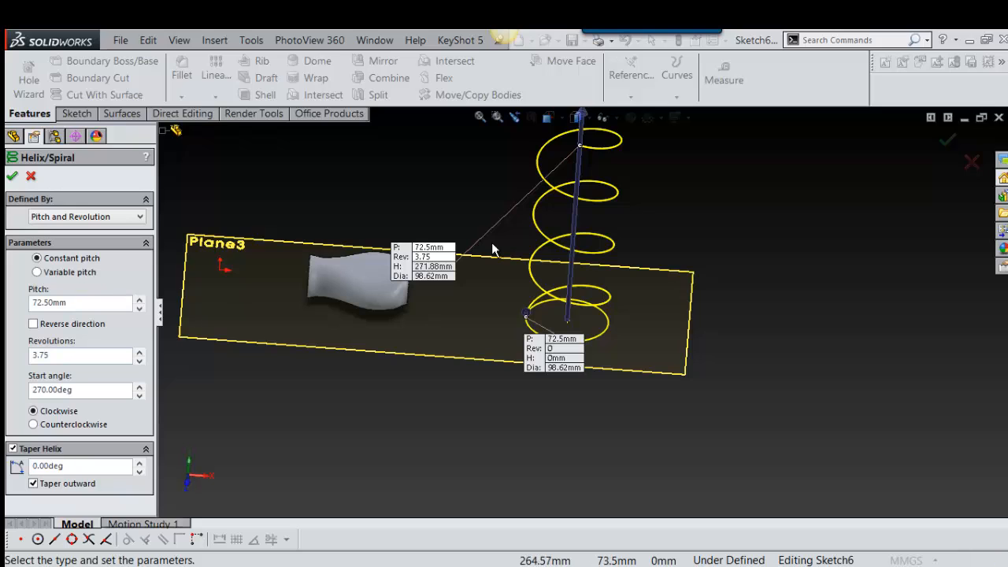
{"action": "left_click", "coordinate": [13, 177]}
Step: Create a reference plane through the helix's lower end point and perpendicular to the helix curve, clearing Plane3 from the references
{"action": "scroll", "coordinate": [551, 325], "scroll_direction": "down", "scroll_amount": 6}
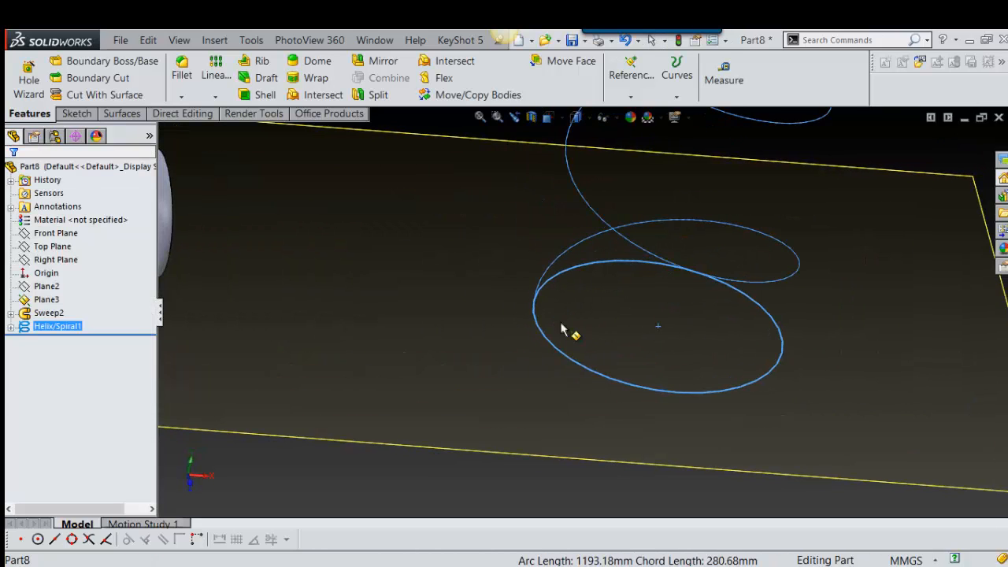
{"action": "scroll", "coordinate": [548, 277], "scroll_direction": "up", "scroll_amount": 2}
{"action": "left_click", "coordinate": [547, 277]}
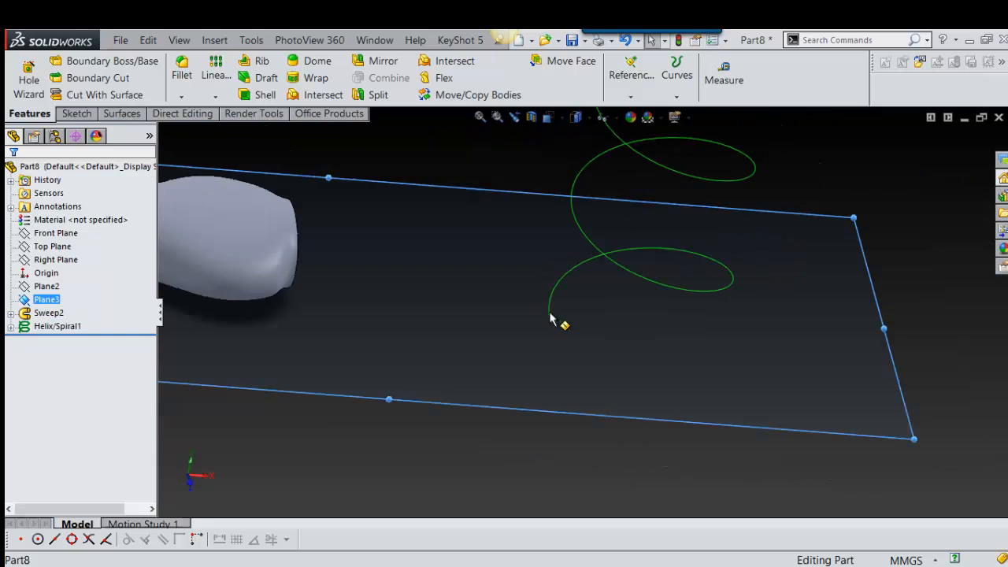
{"action": "scroll", "coordinate": [583, 314], "scroll_direction": "up", "scroll_amount": 2}
{"action": "right_click_drag", "start_coordinate": [898, 312], "coordinate": [852, 363]}
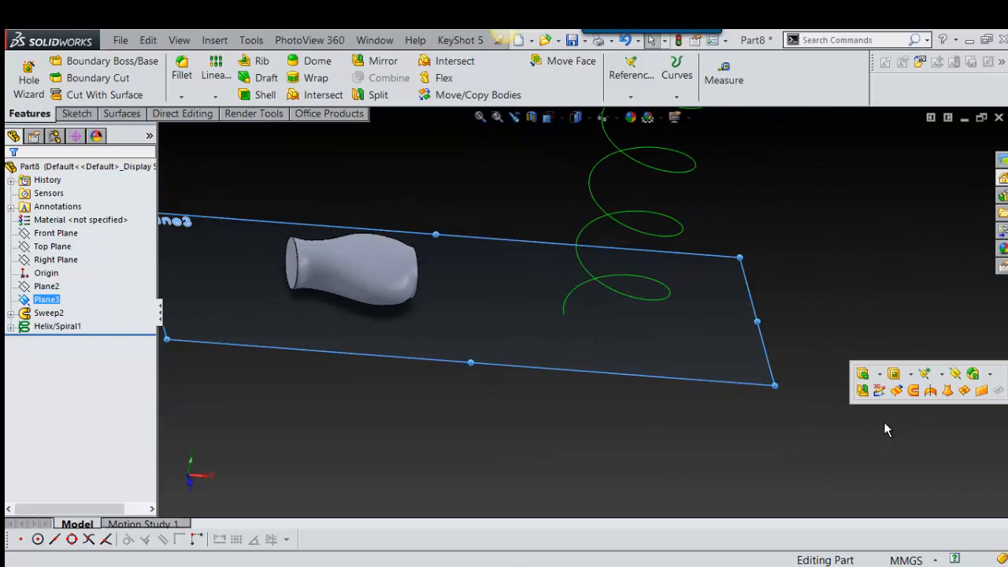
{"action": "left_click", "coordinate": [955, 375]}
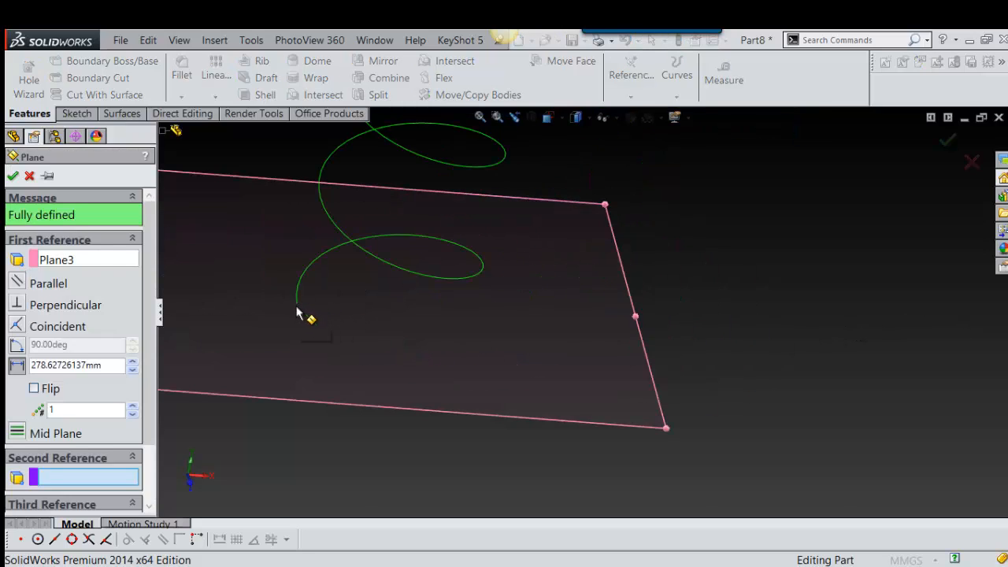
{"action": "left_click", "coordinate": [93, 261]}
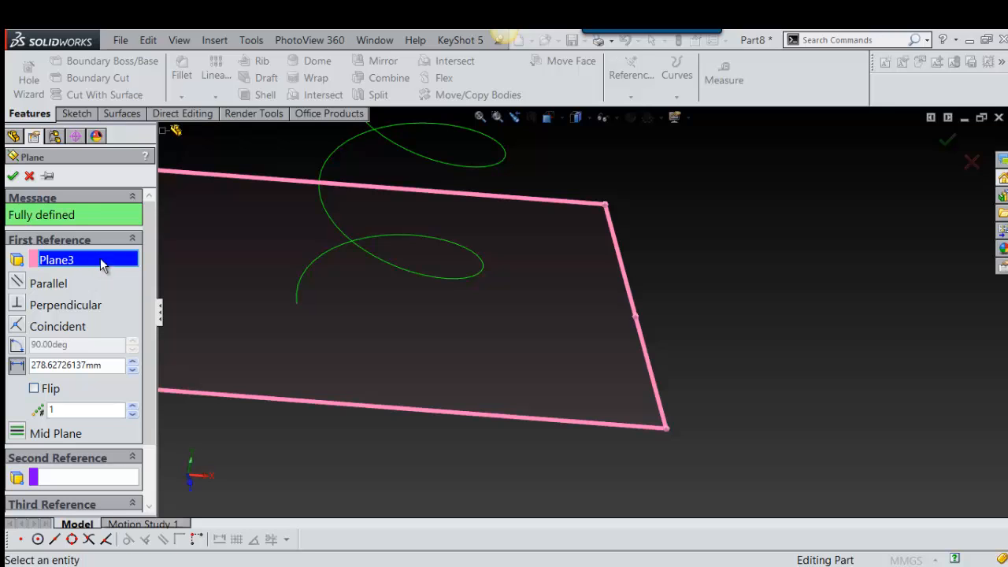
{"action": "right_click", "coordinate": [101, 266]}
{"action": "left_click", "coordinate": [75, 271]}
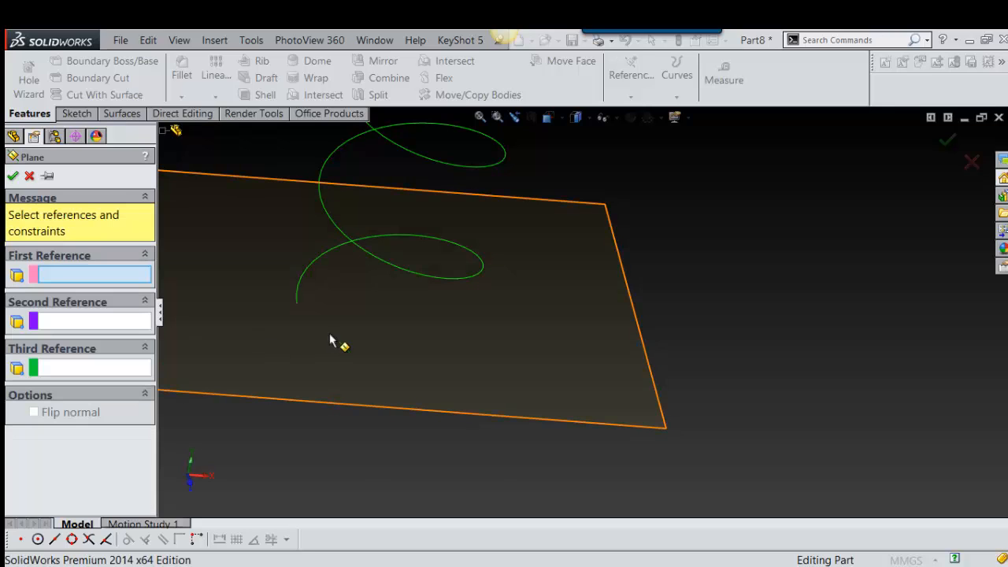
{"action": "left_click", "coordinate": [297, 305]}
{"action": "left_click", "coordinate": [298, 297]}
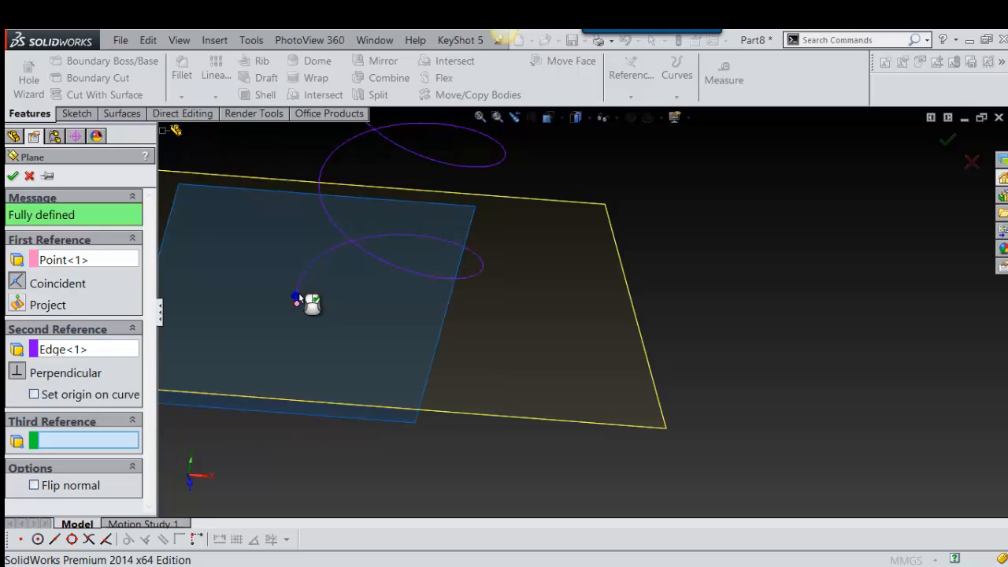
{"action": "right_click", "coordinate": [298, 297]}
Step: Sketch a small circle on Plane4, centred about 17.6 mm beside and 4.1 mm above the helix's start point
{"action": "scroll", "coordinate": [387, 354], "scroll_direction": "up", "scroll_amount": 3}
{"action": "left_click", "coordinate": [378, 244]}
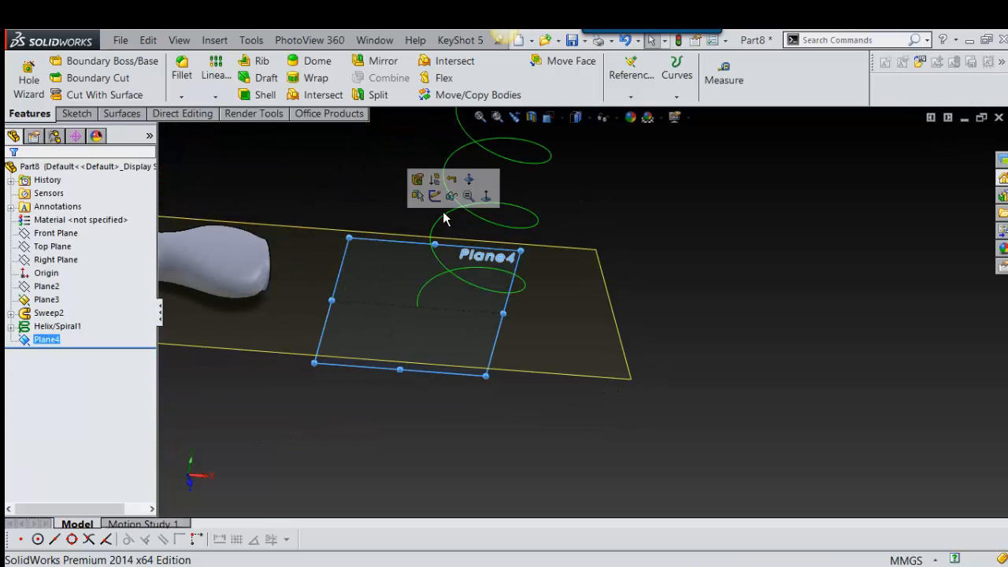
{"action": "left_click", "coordinate": [436, 194]}
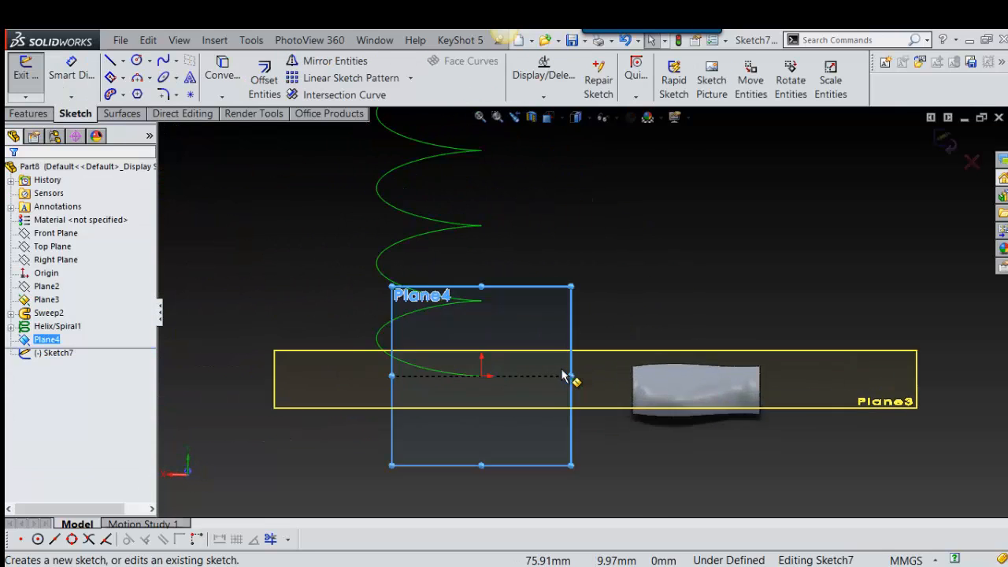
{"action": "right_click_drag", "start_coordinate": [661, 232], "coordinate": [721, 260]}
{"action": "scroll", "coordinate": [481, 390], "scroll_direction": "down", "scroll_amount": 6}
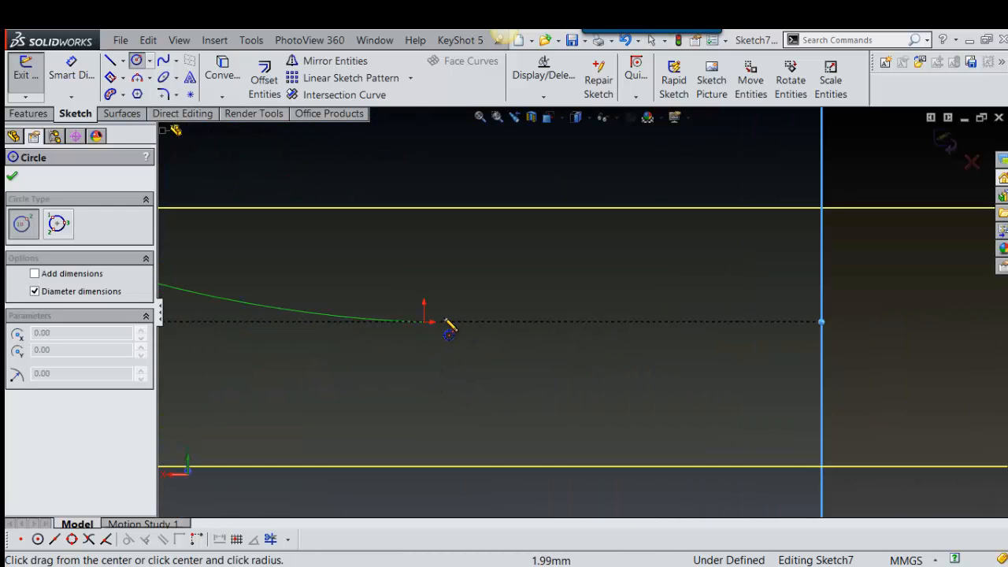
{"action": "left_click", "coordinate": [508, 302]}
{"action": "left_click", "coordinate": [522, 329]}
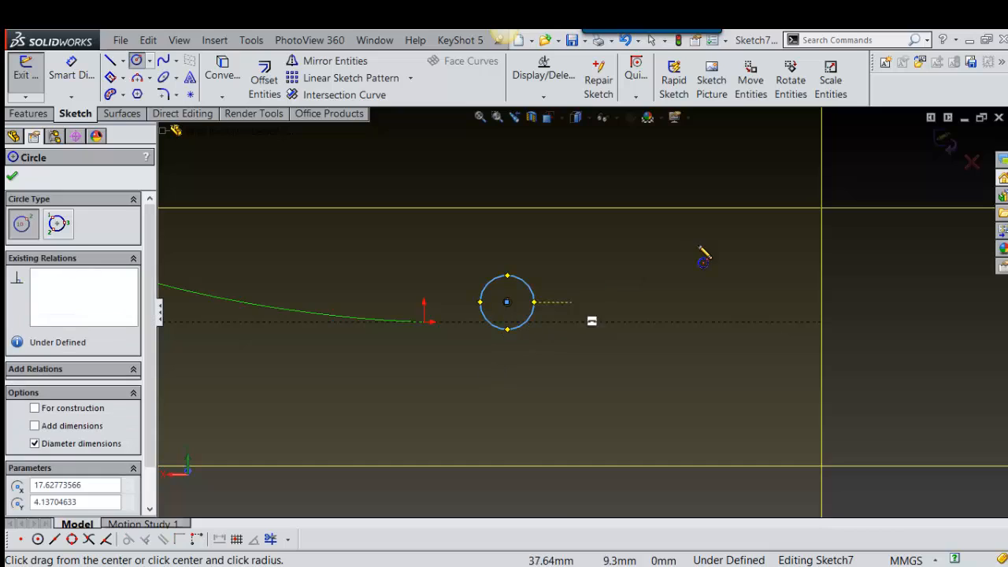
{"action": "key", "text": "Escape"}
Step: Add a Pierce relation between the small circle's centre point and the helix curve, and exit the sketch
{"action": "scroll", "coordinate": [560, 324], "scroll_direction": "down", "scroll_amount": 3}
{"action": "left_click", "coordinate": [472, 286]}
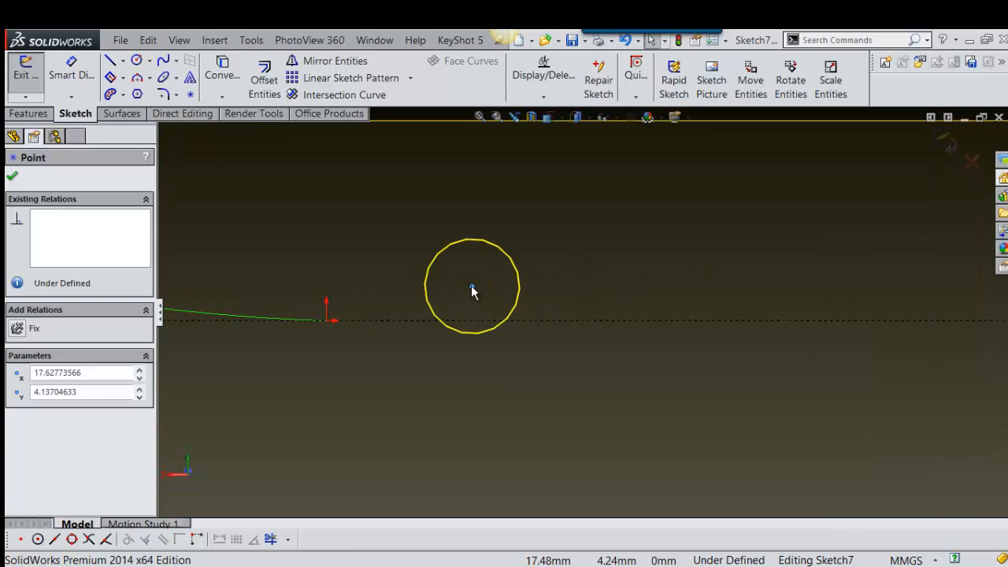
{"action": "left_click", "coordinate": [311, 323], "text": "ctrl"}
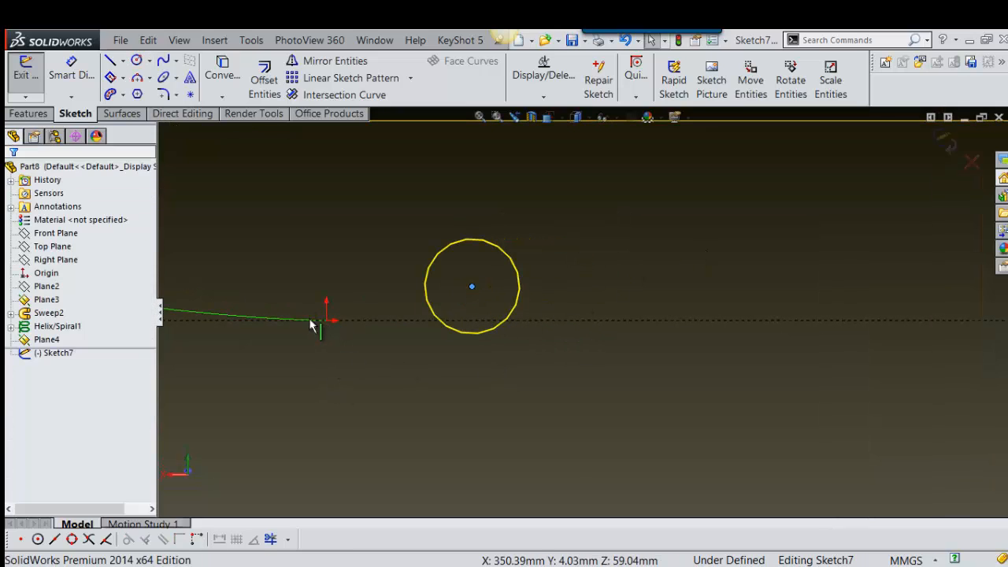
{"action": "left_click", "coordinate": [354, 263]}
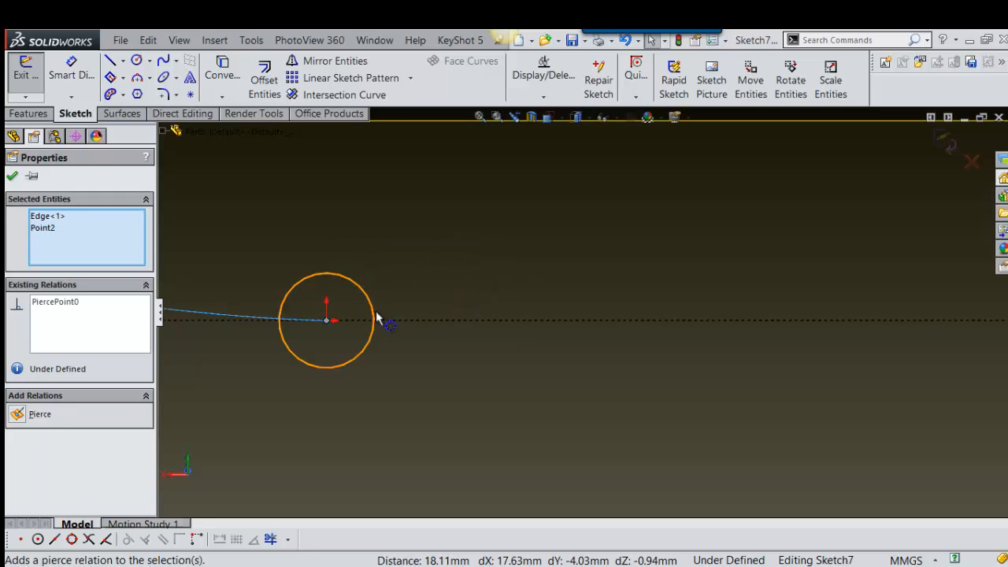
{"action": "scroll", "coordinate": [383, 320], "scroll_direction": "up", "scroll_amount": 8}
{"action": "mouse_move", "coordinate": [725, 193]}
{"action": "right_mouse_down"}
{"action": "mouse_move", "coordinate": [718, 213]}
{"action": "mouse_move", "coordinate": [812, 131]}
{"action": "right_mouse_up"}
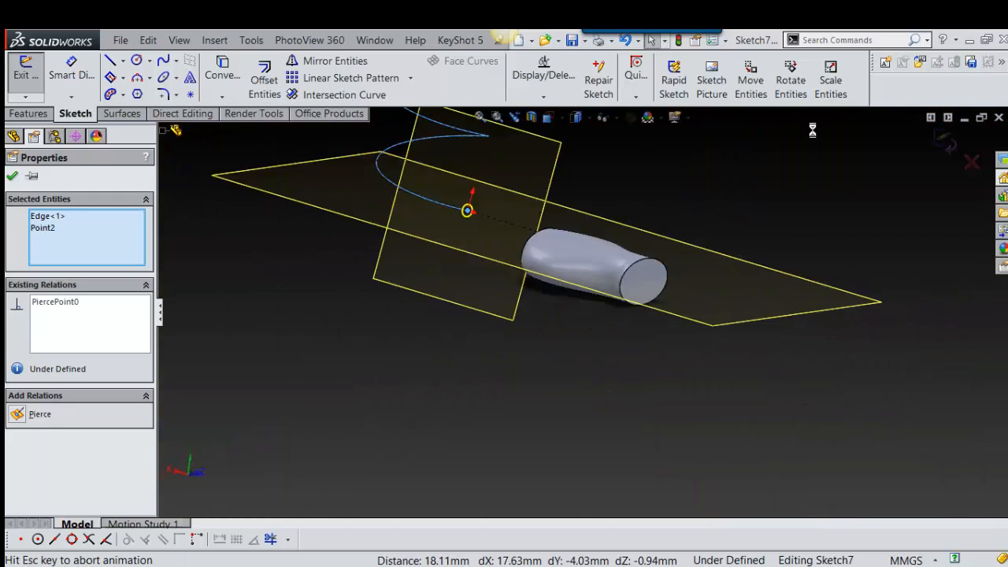
Step: Create a Swept Boss/Base with the small circle as the profile and the helix as the path
{"action": "key", "text": "s"}
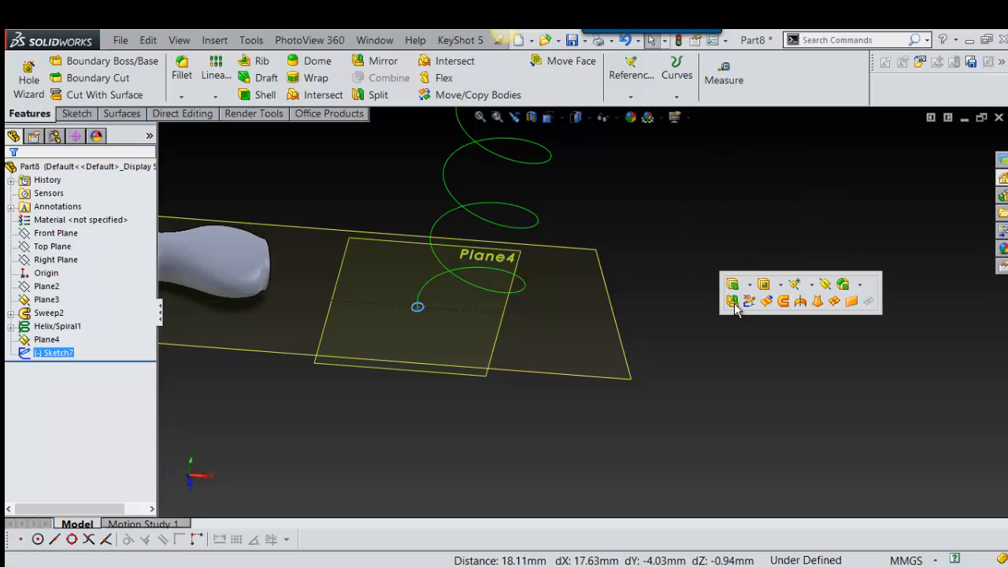
{"action": "left_click", "coordinate": [746, 287]}
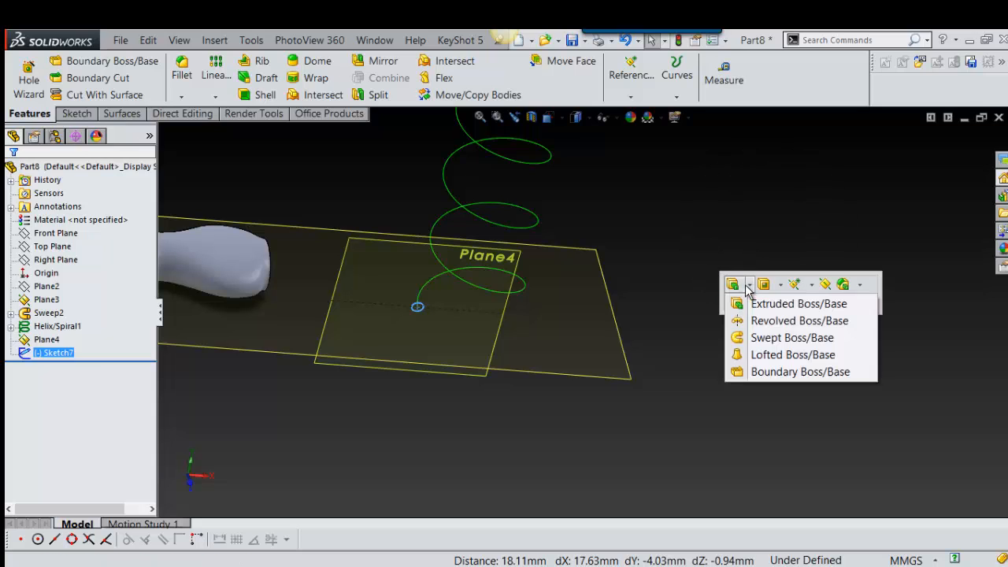
{"action": "left_click", "coordinate": [736, 341]}
{"action": "scroll", "coordinate": [443, 313], "scroll_direction": "down", "scroll_amount": 5}
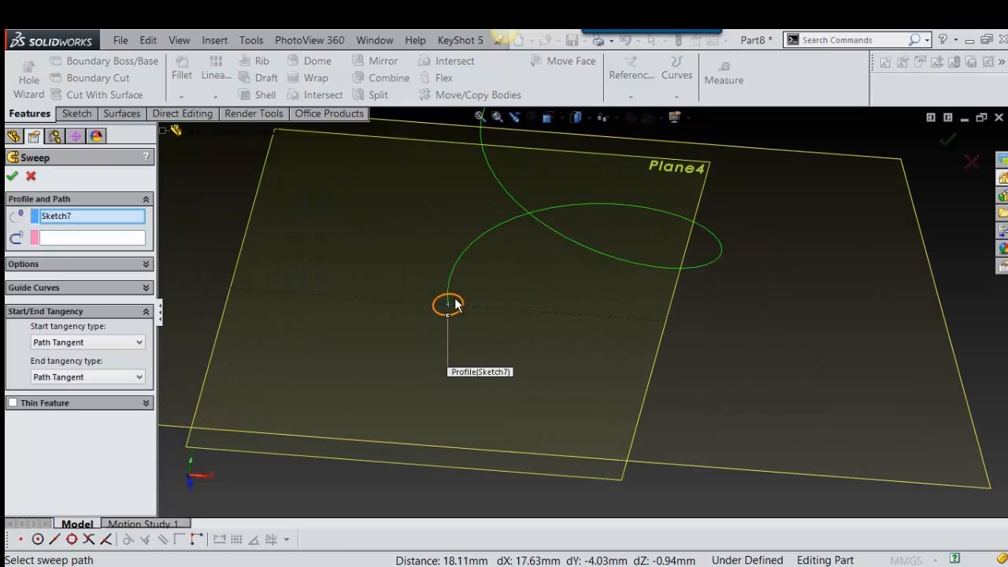
{"action": "left_click", "coordinate": [117, 237]}
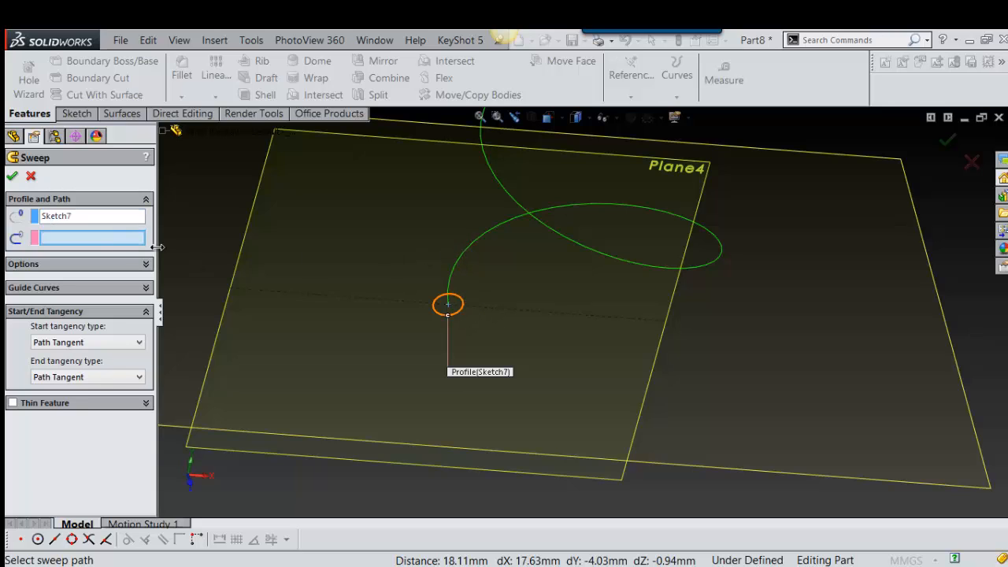
{"action": "left_click", "coordinate": [473, 250]}
{"action": "scroll", "coordinate": [492, 263], "scroll_direction": "up", "scroll_amount": 5}
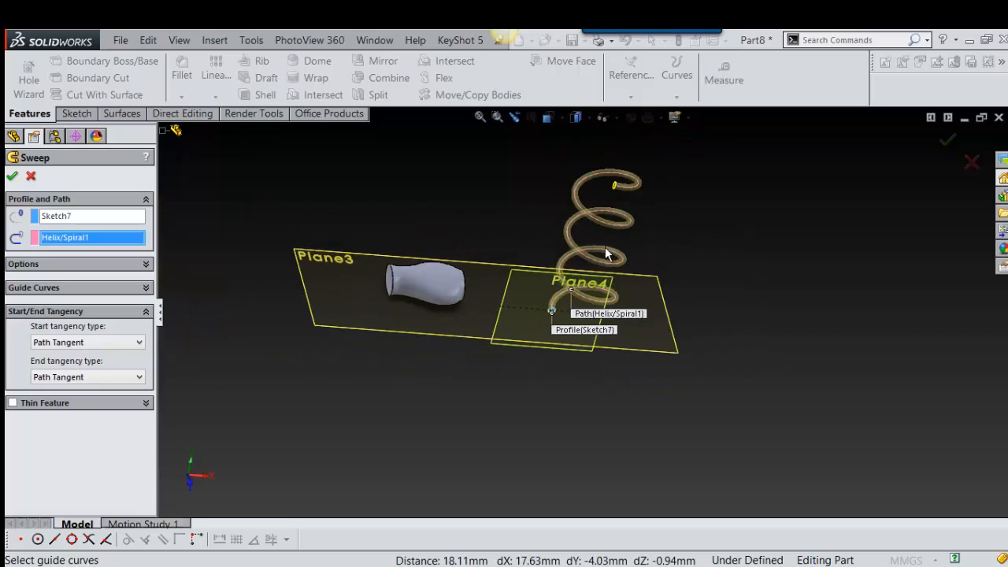
{"action": "scroll", "coordinate": [608, 241], "scroll_direction": "down", "scroll_amount": 5}
{"action": "scroll", "coordinate": [619, 264], "scroll_direction": "up", "scroll_amount": 4}
{"action": "scroll", "coordinate": [631, 280], "scroll_direction": "down", "scroll_amount": 4}
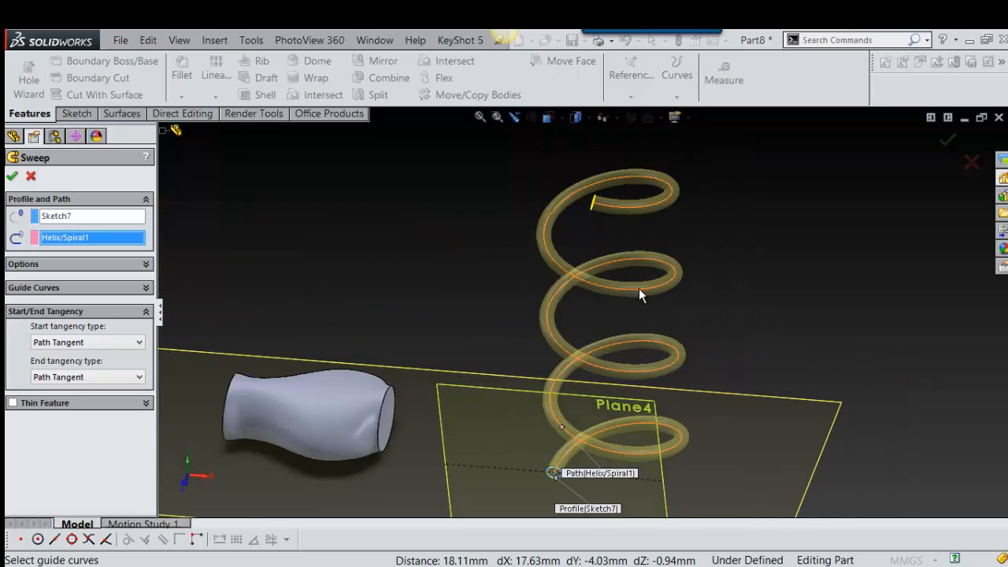
{"action": "scroll", "coordinate": [350, 260], "scroll_direction": "up", "scroll_amount": 2}
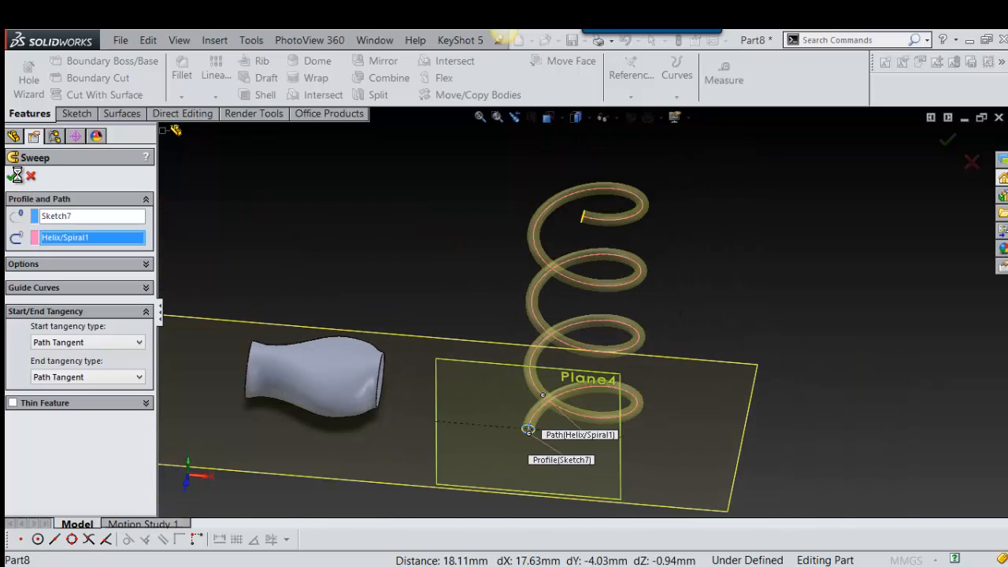
{"action": "scroll", "coordinate": [661, 380], "scroll_direction": "down", "scroll_amount": 2}
{"action": "scroll", "coordinate": [638, 382], "scroll_direction": "up", "scroll_amount": 3}
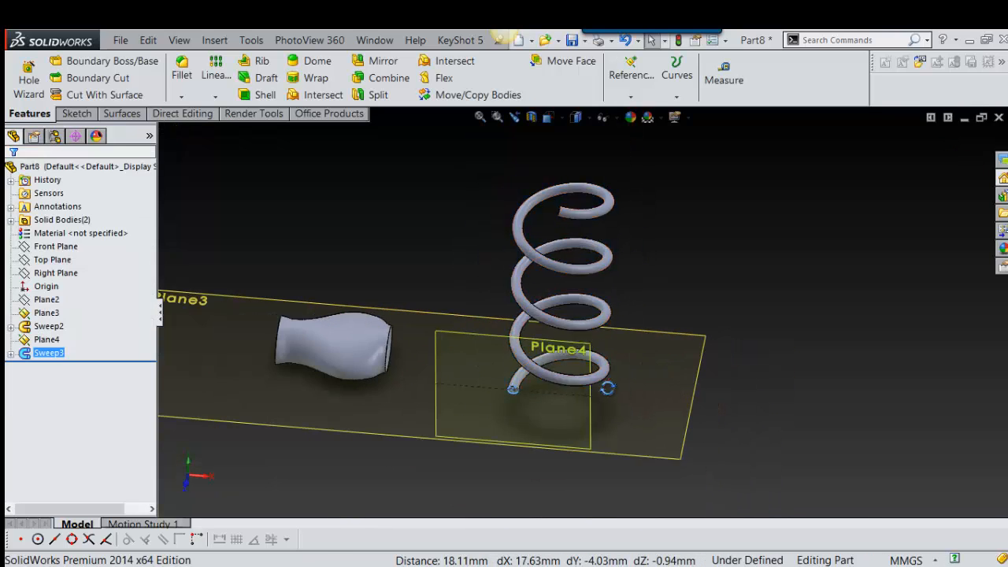
Step: Edit the coil sweep's profile sketch, enlarge the circle to about 30.2 mm in diameter and exit the sketch
{"action": "middle_click_drag", "start_coordinate": [608, 388], "coordinate": [507, 398]}
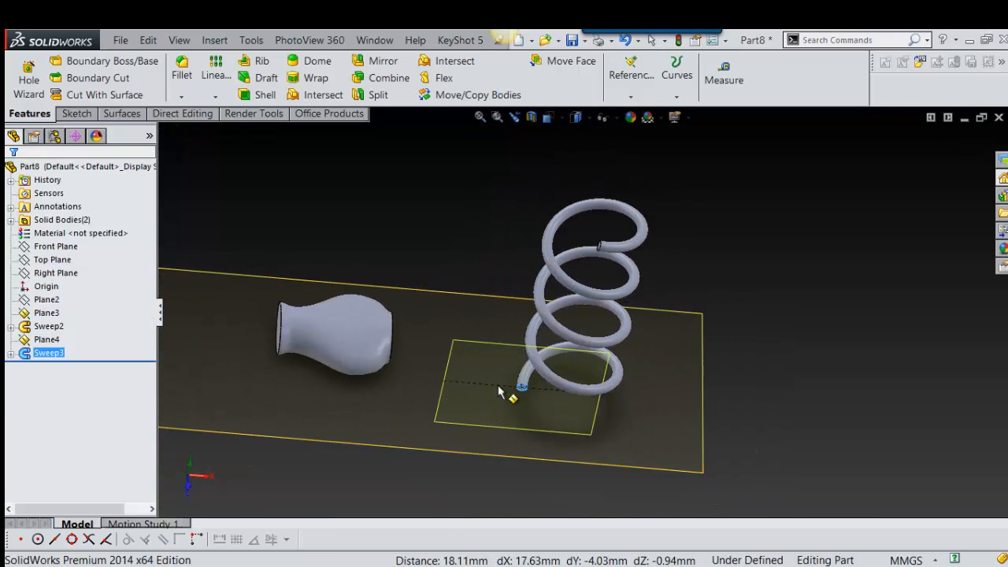
{"action": "left_click", "coordinate": [13, 355]}
{"action": "left_click", "coordinate": [50, 369]}
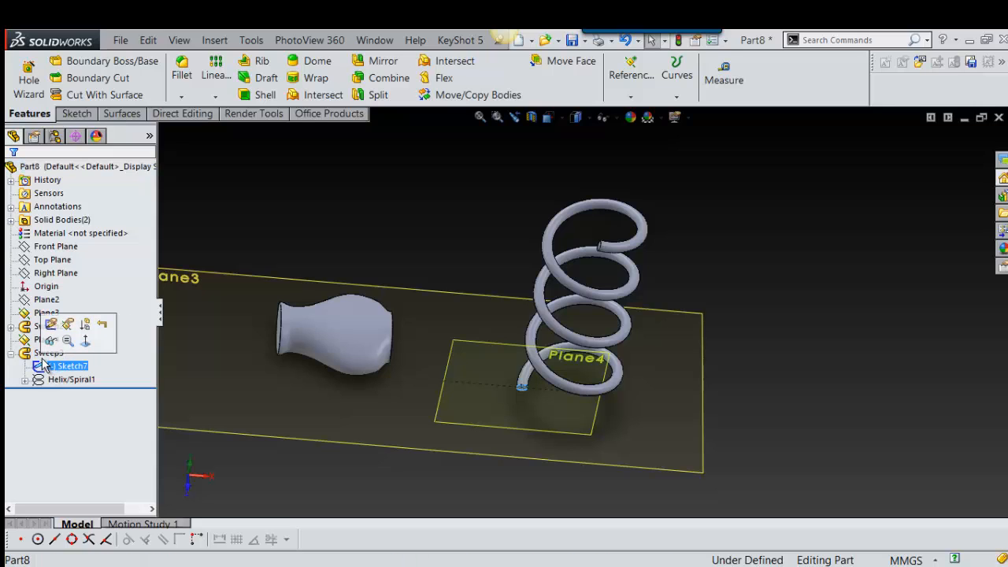
{"action": "left_click", "coordinate": [52, 321]}
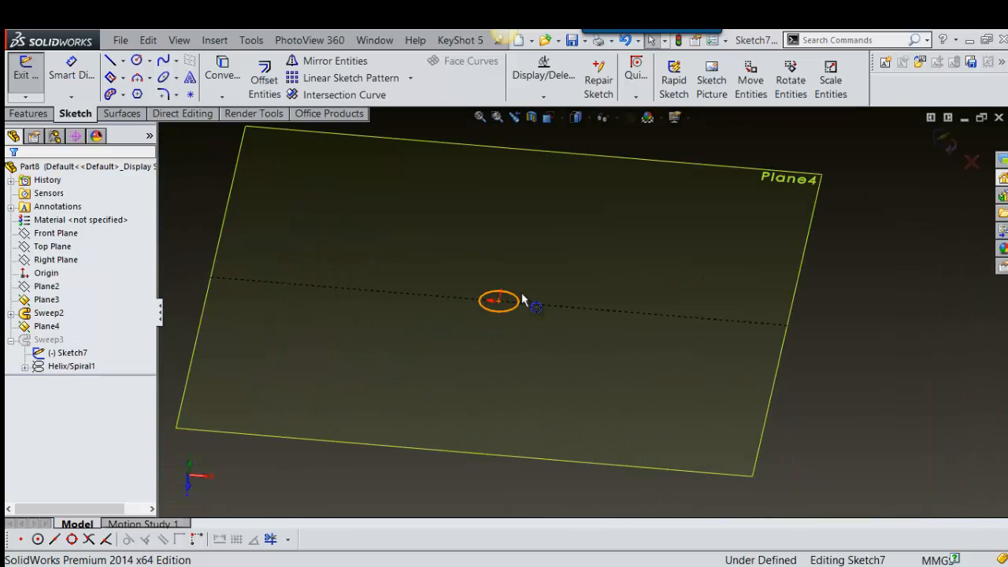
{"action": "mouse_move", "coordinate": [524, 300]}
{"action": "left_mouse_down"}
{"action": "mouse_move", "coordinate": [536, 277]}
{"action": "mouse_move", "coordinate": [529, 287]}
{"action": "left_mouse_up"}
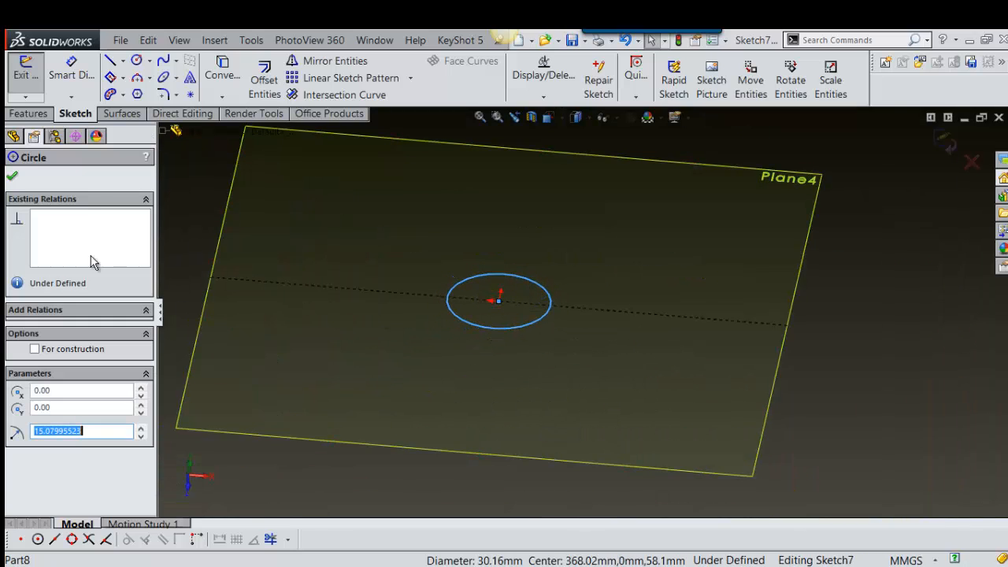
{"action": "left_click", "coordinate": [13, 176]}
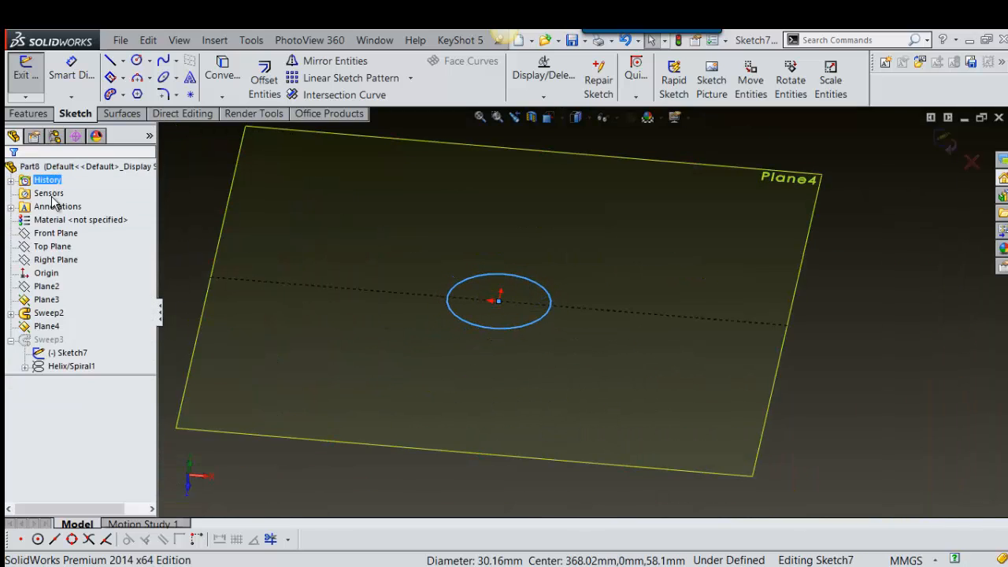
{"action": "left_click", "coordinate": [942, 142]}
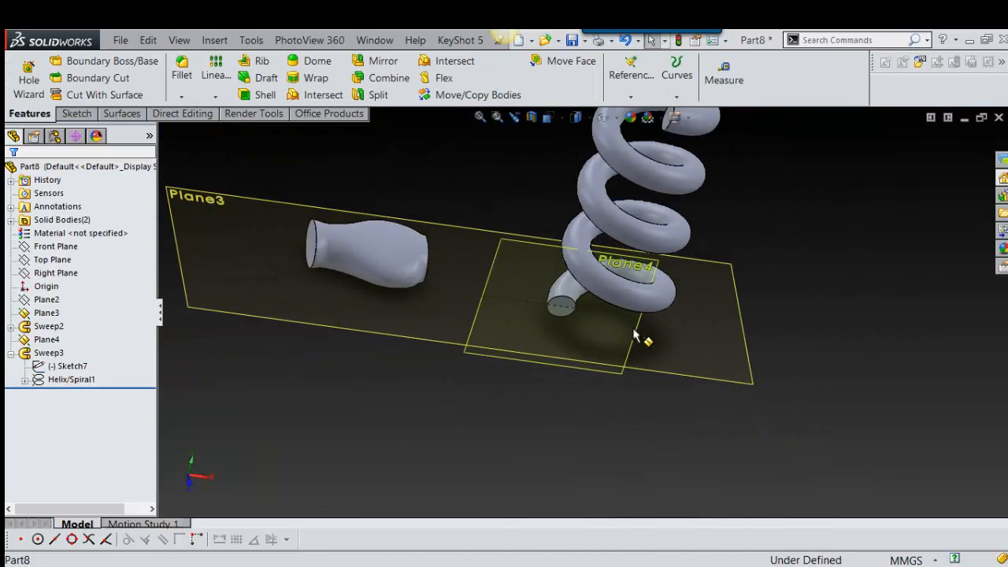
Step: Edit the Helix/Spiral1 feature under the coil sweep, stretch the helix to a greater height and accept the change
{"action": "left_click", "coordinate": [25, 381]}
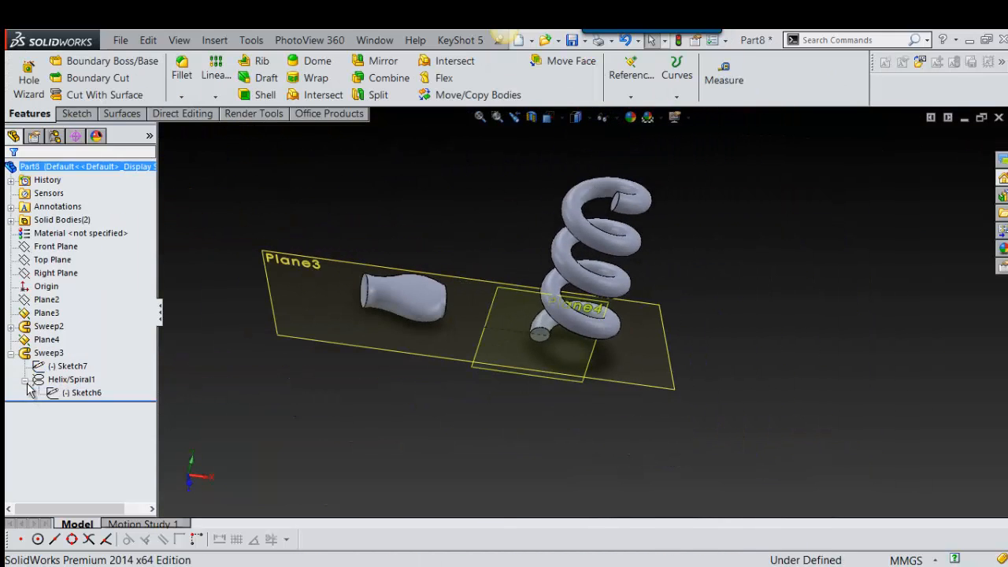
{"action": "left_click", "coordinate": [75, 394]}
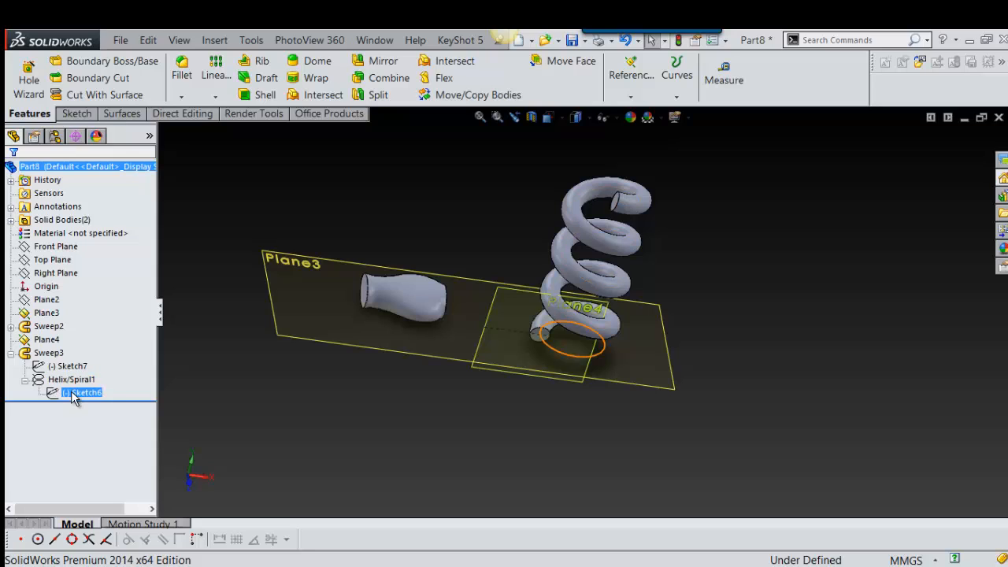
{"action": "left_click", "coordinate": [52, 380]}
{"action": "left_click", "coordinate": [44, 381]}
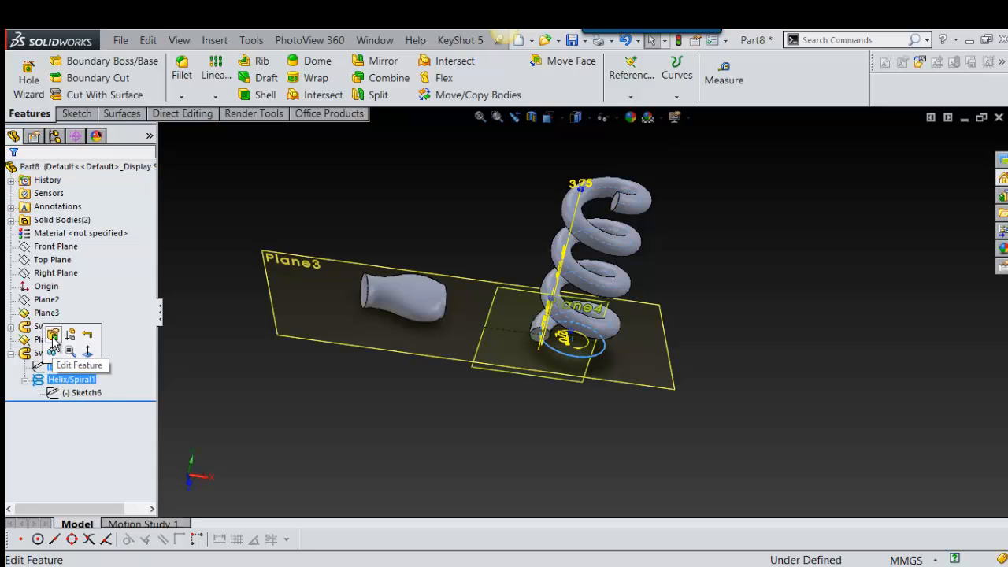
{"action": "left_click", "coordinate": [52, 339]}
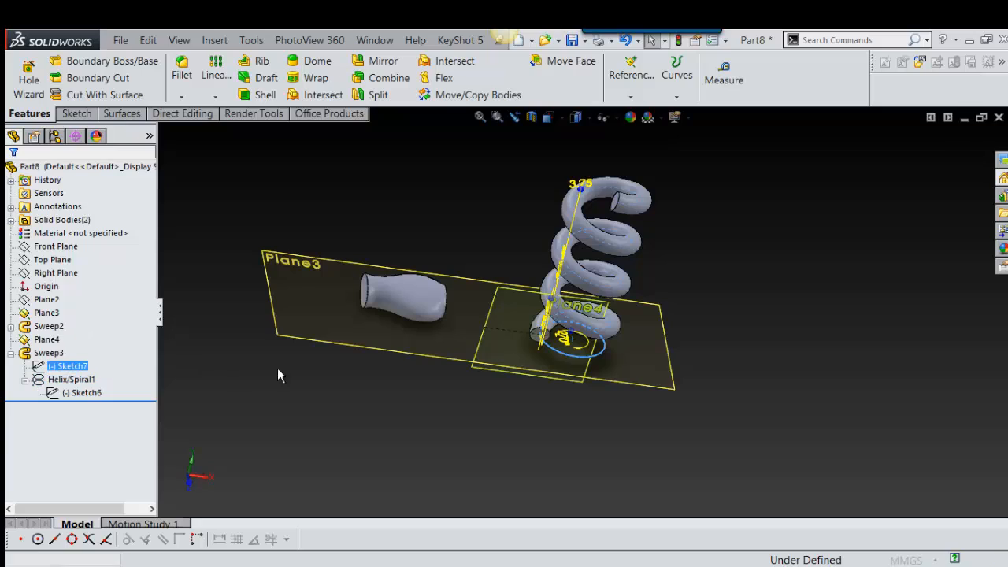
{"action": "scroll", "coordinate": [660, 179], "scroll_direction": "down", "scroll_amount": 3}
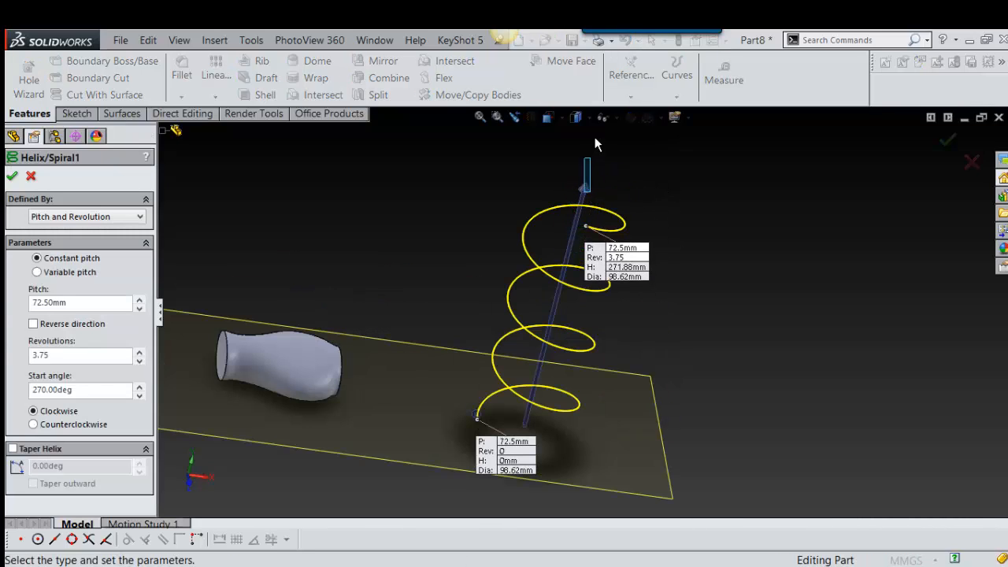
{"action": "left_click_drag", "start_coordinate": [587, 187], "coordinate": [602, 119]}
{"action": "left_click", "coordinate": [12, 178]}
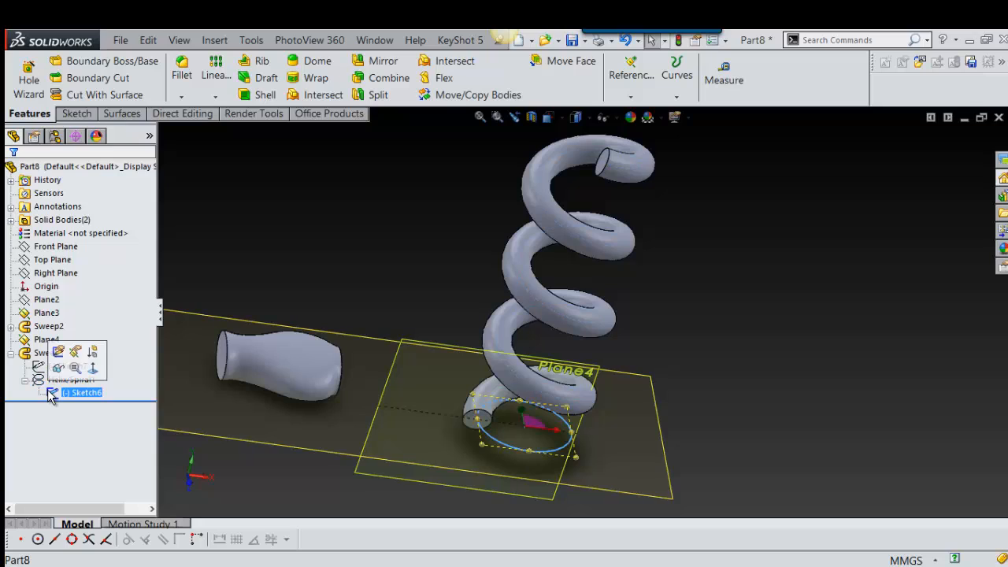
Step: Examine the helix curve's height handle and the stretched coil from several angles
{"action": "left_click", "coordinate": [71, 380]}
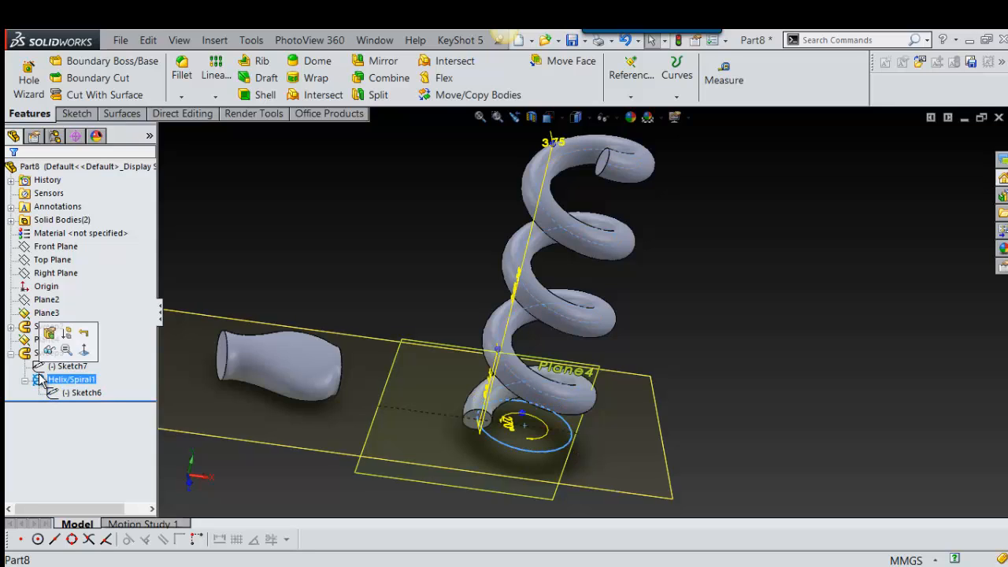
{"action": "left_click", "coordinate": [551, 150]}
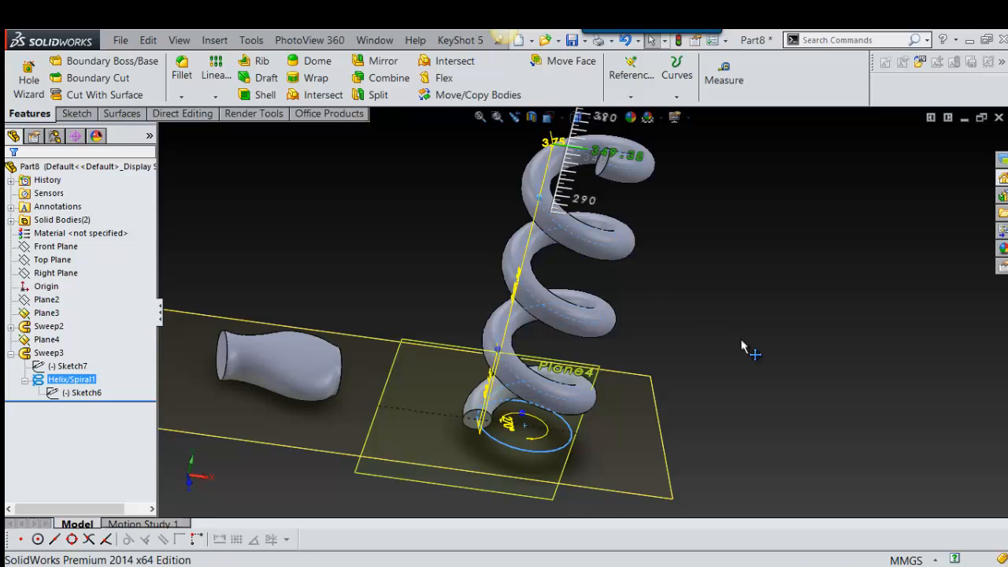
{"action": "left_click", "coordinate": [757, 289]}
{"action": "scroll", "coordinate": [769, 323], "scroll_direction": "up", "scroll_amount": 3}
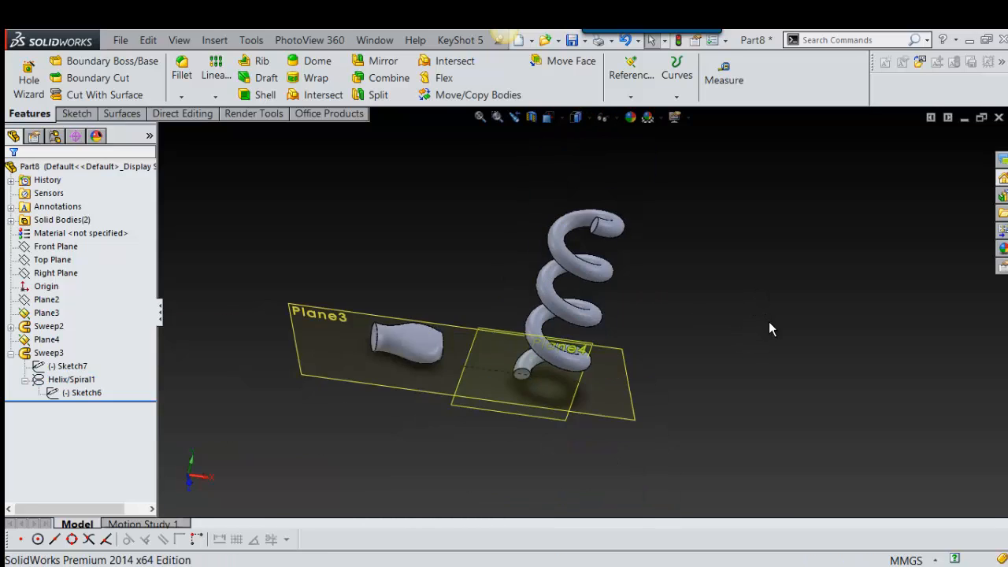
{"action": "middle_click_drag", "start_coordinate": [769, 322], "coordinate": [725, 296]}
{"action": "scroll", "coordinate": [605, 302], "scroll_direction": "down", "scroll_amount": 4}
{"action": "scroll", "coordinate": [577, 319], "scroll_direction": "up", "scroll_amount": 3}
{"action": "scroll", "coordinate": [552, 315], "scroll_direction": "down", "scroll_amount": 3}
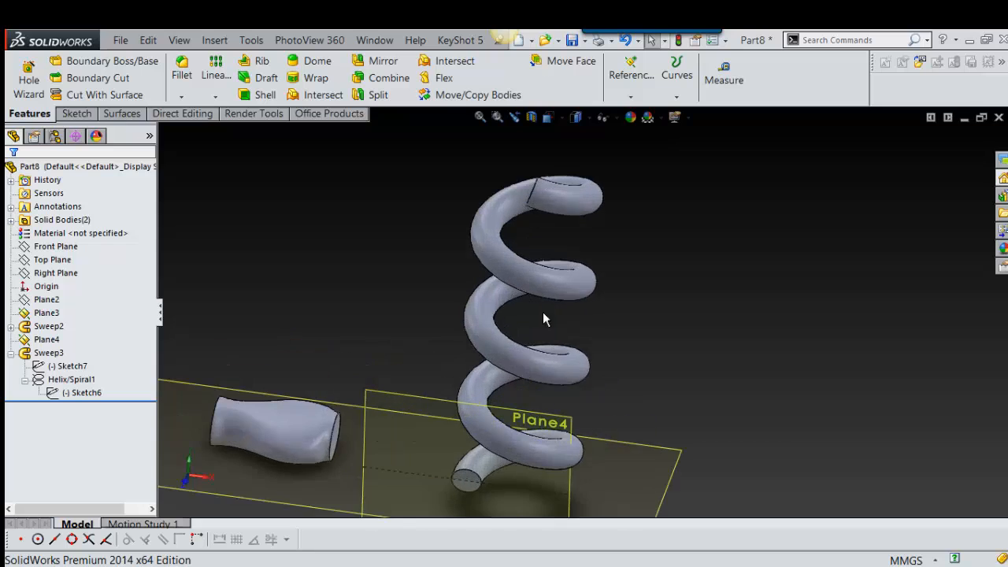
{"action": "mouse_move", "coordinate": [543, 312]}
{"action": "middle_mouse_down"}
{"action": "mouse_move", "coordinate": [623, 428]}
{"action": "mouse_move", "coordinate": [518, 338]}
{"action": "middle_mouse_up"}
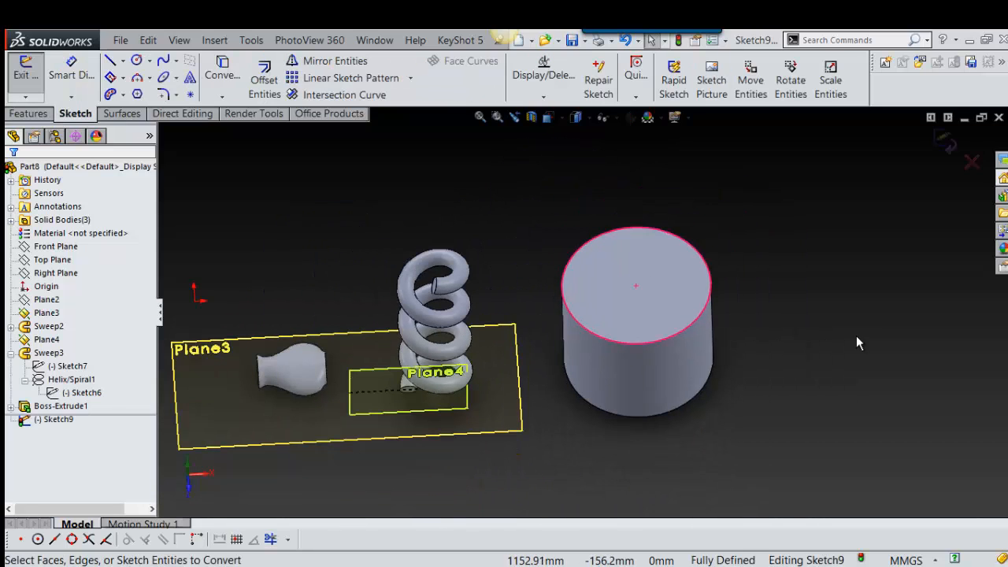
Step: Examine the swept cut running around the cylinder's top edge from several angles
{"action": "scroll", "coordinate": [764, 364], "scroll_direction": "down", "scroll_amount": 3}
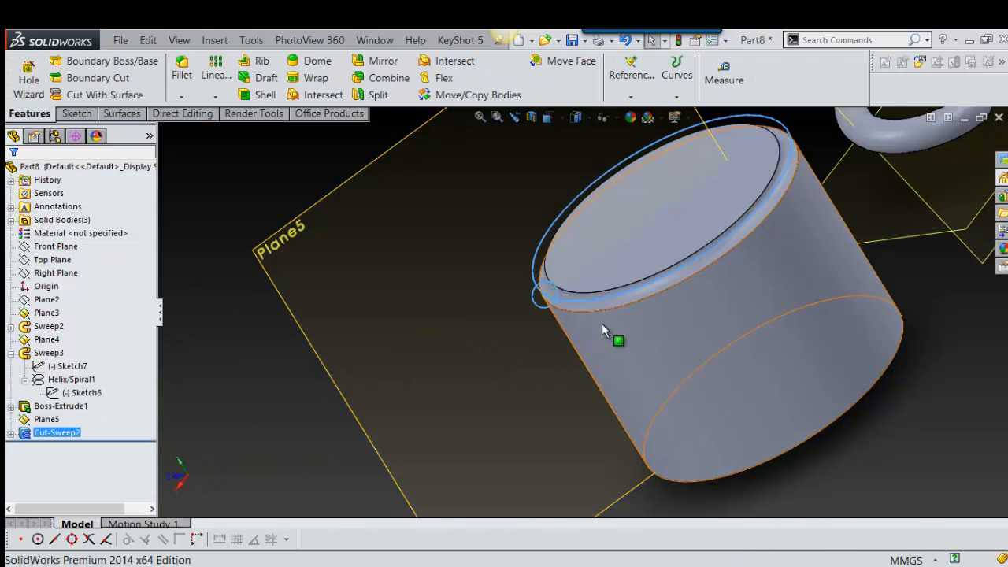
{"action": "scroll", "coordinate": [630, 316], "scroll_direction": "up", "scroll_amount": 2}
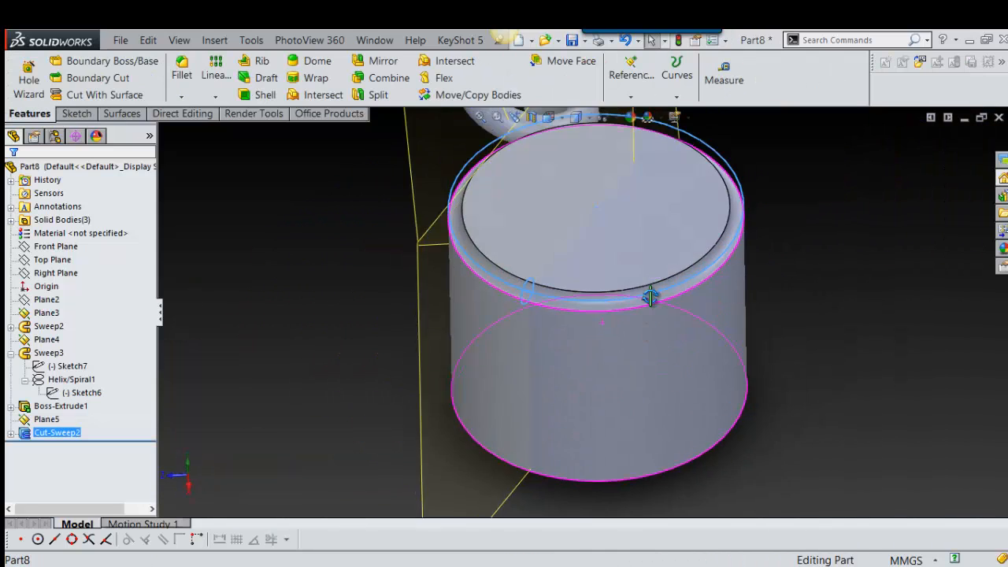
{"action": "scroll", "coordinate": [552, 331], "scroll_direction": "up", "scroll_amount": 3}
{"action": "scroll", "coordinate": [635, 317], "scroll_direction": "down", "scroll_amount": 3}
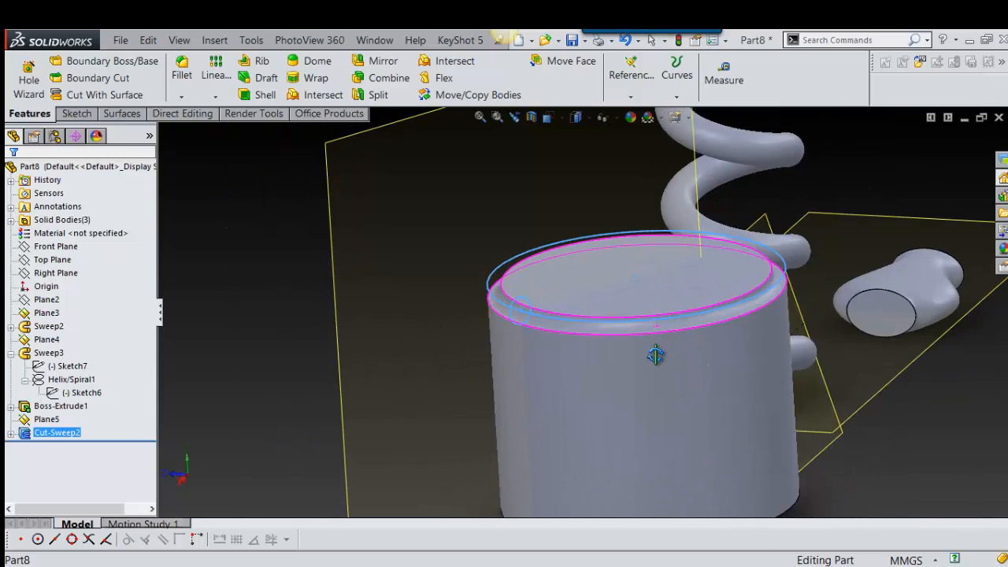
{"action": "scroll", "coordinate": [592, 275], "scroll_direction": "down", "scroll_amount": 4}
{"action": "scroll", "coordinate": [592, 275], "scroll_direction": "up", "scroll_amount": 4}
{"action": "middle_click_drag", "start_coordinate": [645, 330], "coordinate": [671, 299]}
{"action": "scroll", "coordinate": [636, 350], "scroll_direction": "down", "scroll_amount": 2}
{"action": "scroll", "coordinate": [633, 340], "scroll_direction": "up", "scroll_amount": 2}
{"action": "scroll", "coordinate": [648, 347], "scroll_direction": "up", "scroll_amount": 2}
{"action": "scroll", "coordinate": [639, 275], "scroll_direction": "down", "scroll_amount": 2}
{"action": "scroll", "coordinate": [642, 282], "scroll_direction": "up", "scroll_amount": 3}
{"action": "scroll", "coordinate": [620, 381], "scroll_direction": "down", "scroll_amount": 2}
{"action": "scroll", "coordinate": [622, 375], "scroll_direction": "up", "scroll_amount": 3}
{"action": "mouse_move", "coordinate": [624, 371]}
{"action": "middle_mouse_down"}
{"action": "mouse_move", "coordinate": [619, 336]}
{"action": "mouse_move", "coordinate": [628, 356]}
{"action": "middle_mouse_up"}
{"action": "scroll", "coordinate": [622, 275], "scroll_direction": "down", "scroll_amount": 2}
{"action": "scroll", "coordinate": [607, 293], "scroll_direction": "up", "scroll_amount": 2}
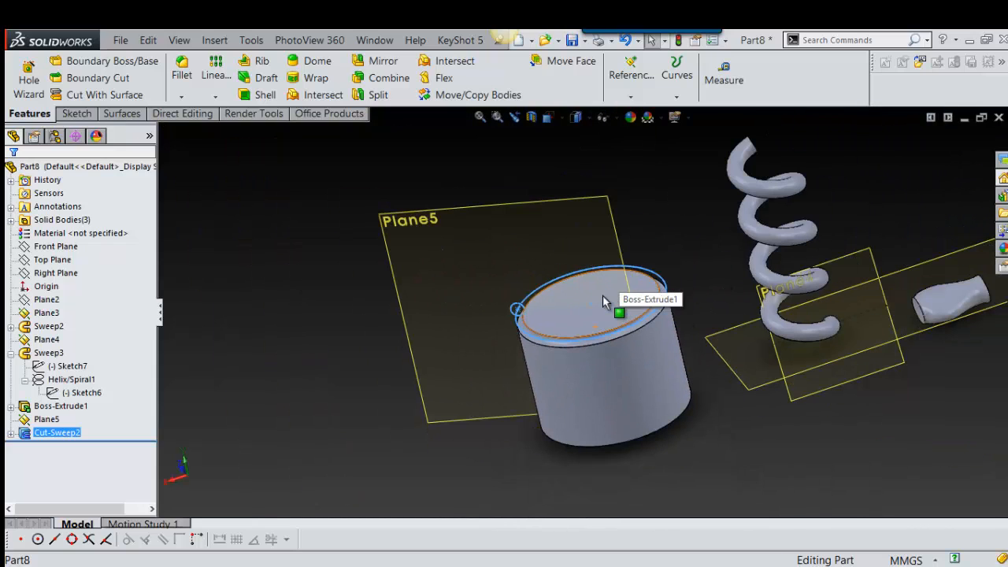
Step: Hide Plane5 beside the cylinder
{"action": "left_click", "coordinate": [604, 302]}
{"action": "scroll", "coordinate": [615, 319], "scroll_direction": "down", "scroll_amount": 2}
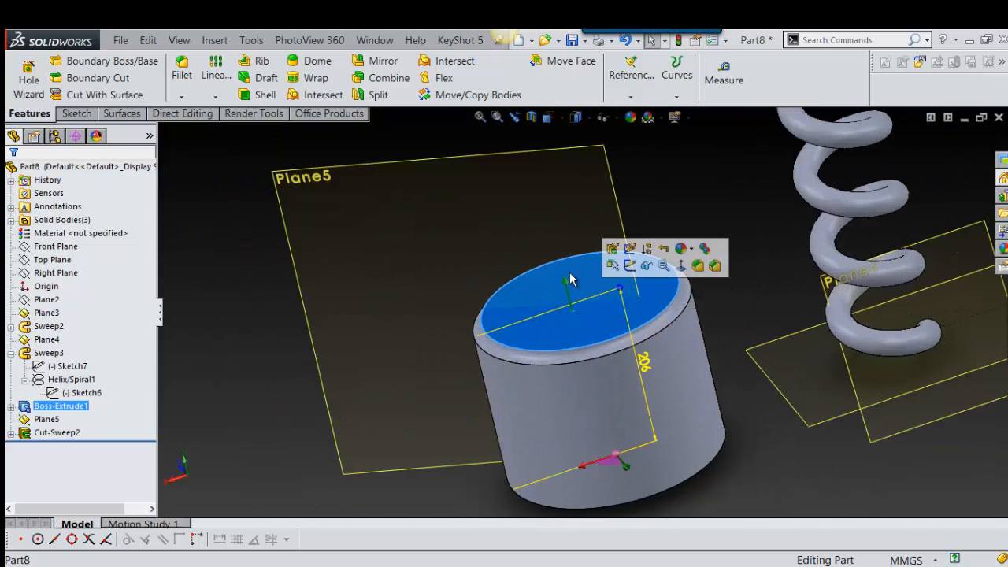
{"action": "left_click", "coordinate": [308, 222]}
{"action": "left_click", "coordinate": [383, 156]}
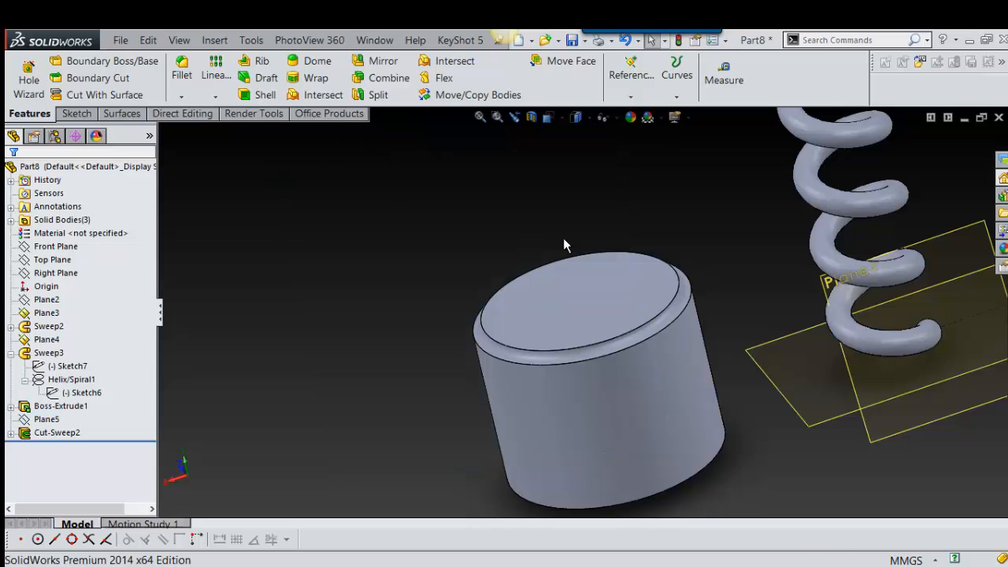
Step: Start a sketch on the cylinder's top face and draw a four-point S-shaped spline across it
{"action": "left_click", "coordinate": [591, 291]}
{"action": "left_click", "coordinate": [659, 247]}
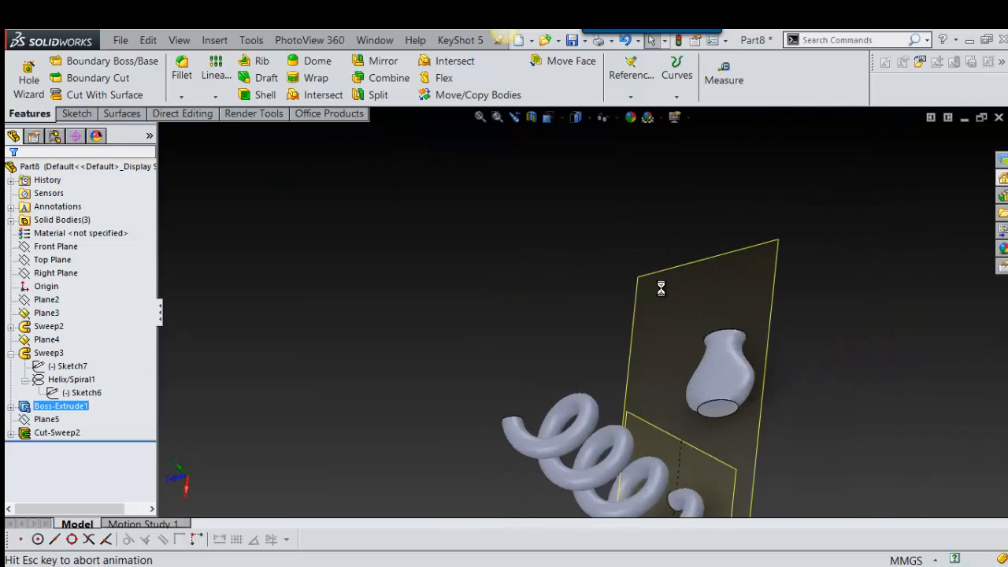
{"action": "left_click", "coordinate": [898, 335]}
{"action": "right_click_drag", "start_coordinate": [890, 295], "coordinate": [904, 332]}
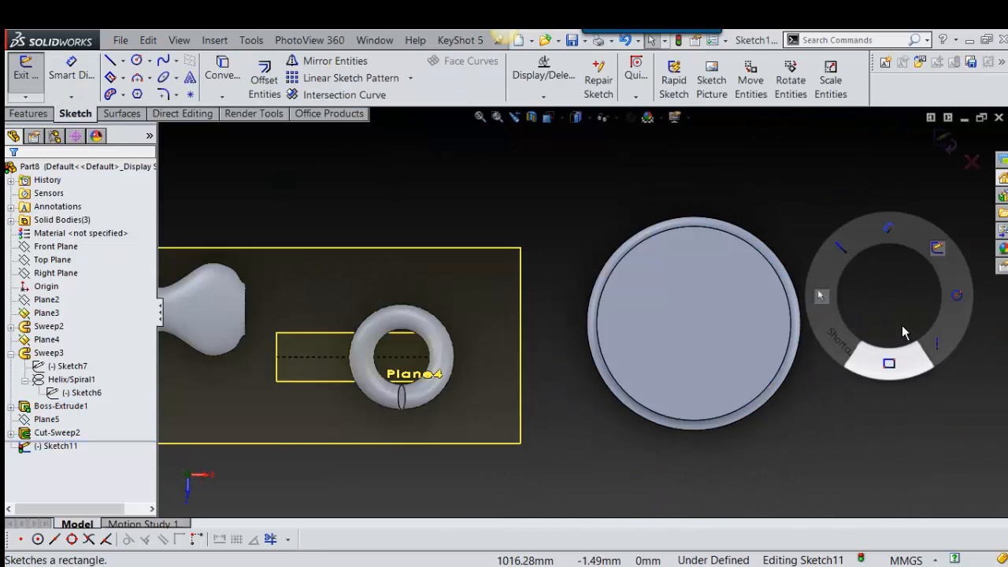
{"action": "key", "text": "s"}
{"action": "left_click", "coordinate": [866, 398]}
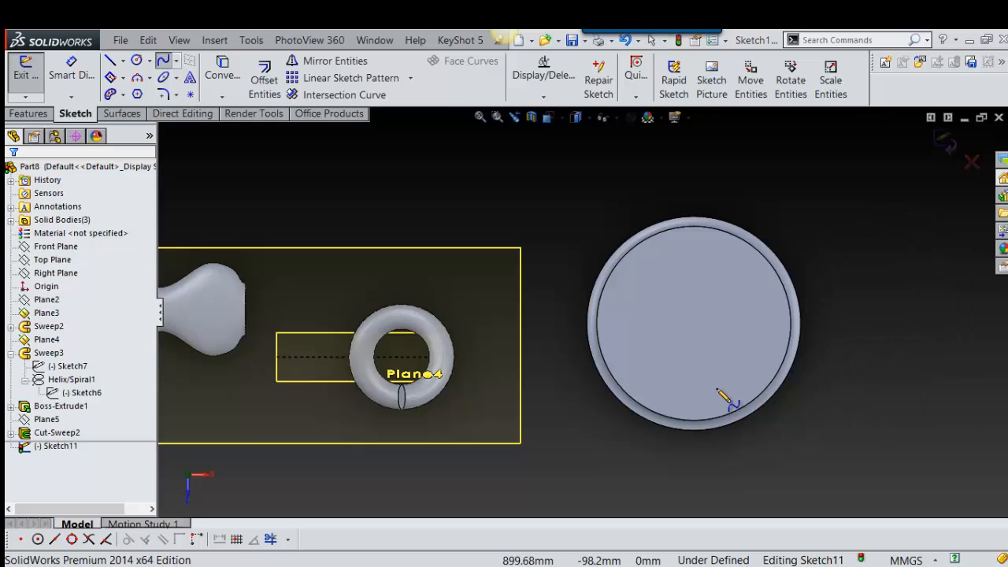
{"action": "left_click", "coordinate": [684, 406]}
{"action": "left_click", "coordinate": [705, 362]}
{"action": "left_click", "coordinate": [679, 303]}
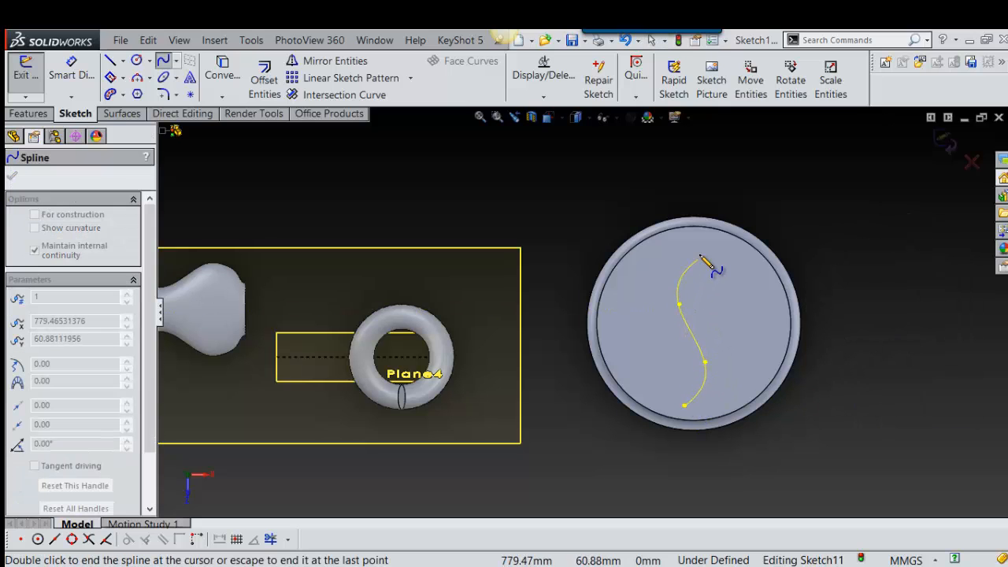
{"action": "left_click", "coordinate": [701, 251]}
Step: Exit the spline sketch on the cylinder's top face
{"action": "middle_click_drag", "start_coordinate": [712, 446], "coordinate": [703, 382]}
{"action": "scroll", "coordinate": [702, 382], "scroll_direction": "down", "scroll_amount": 3}
{"action": "left_click", "coordinate": [638, 362]}
{"action": "scroll", "coordinate": [669, 386], "scroll_direction": "up", "scroll_amount": 4}
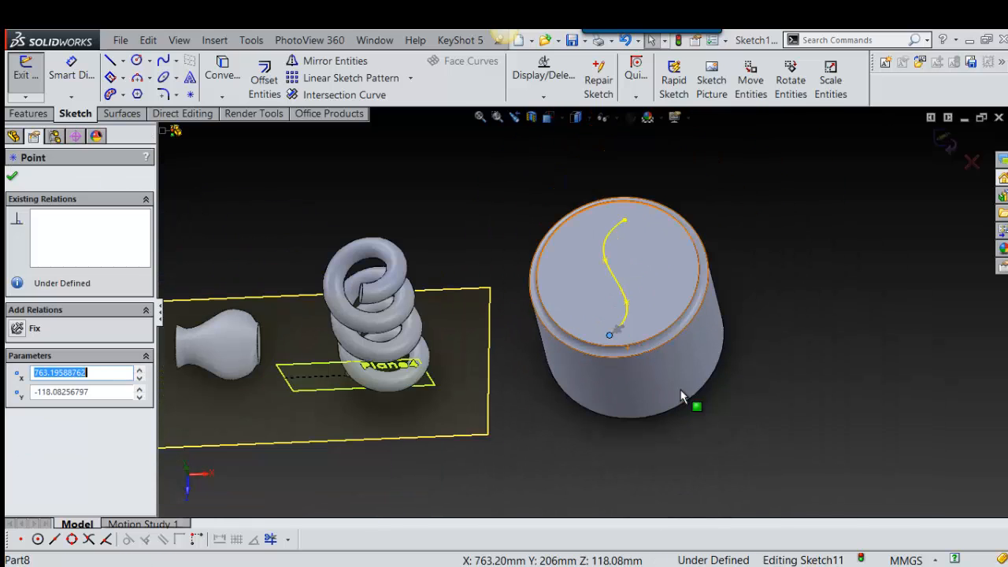
{"action": "right_click_drag", "start_coordinate": [860, 304], "coordinate": [828, 346]}
{"action": "right_click_drag", "start_coordinate": [867, 297], "coordinate": [908, 301]}
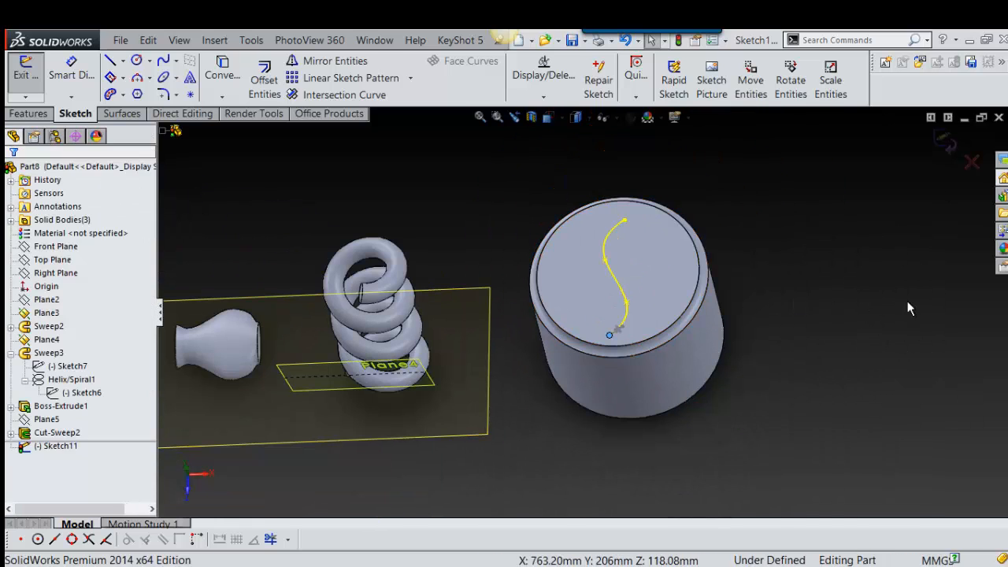
{"action": "key", "text": "space"}
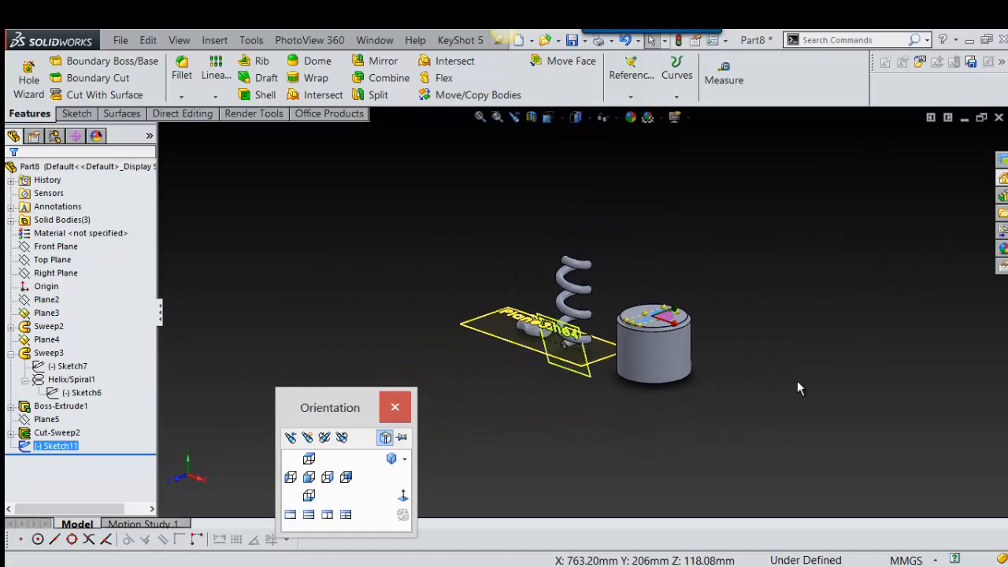
Step: Create a reference plane coincident with the spline's front end point and perpendicular to the spline
{"action": "right_click_drag", "start_coordinate": [892, 298], "coordinate": [841, 352]}
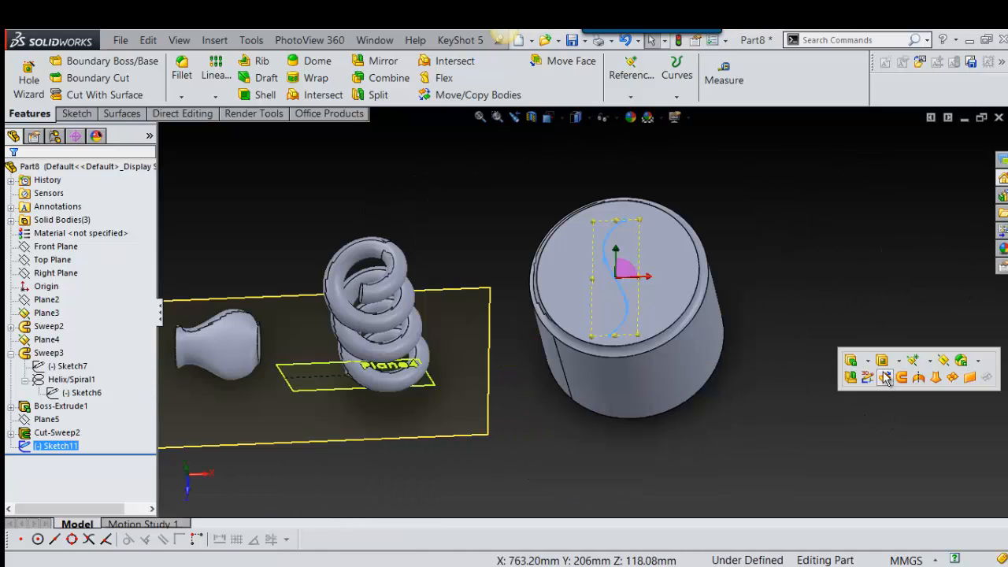
{"action": "left_click", "coordinate": [945, 362]}
{"action": "scroll", "coordinate": [642, 367], "scroll_direction": "down", "scroll_amount": 5}
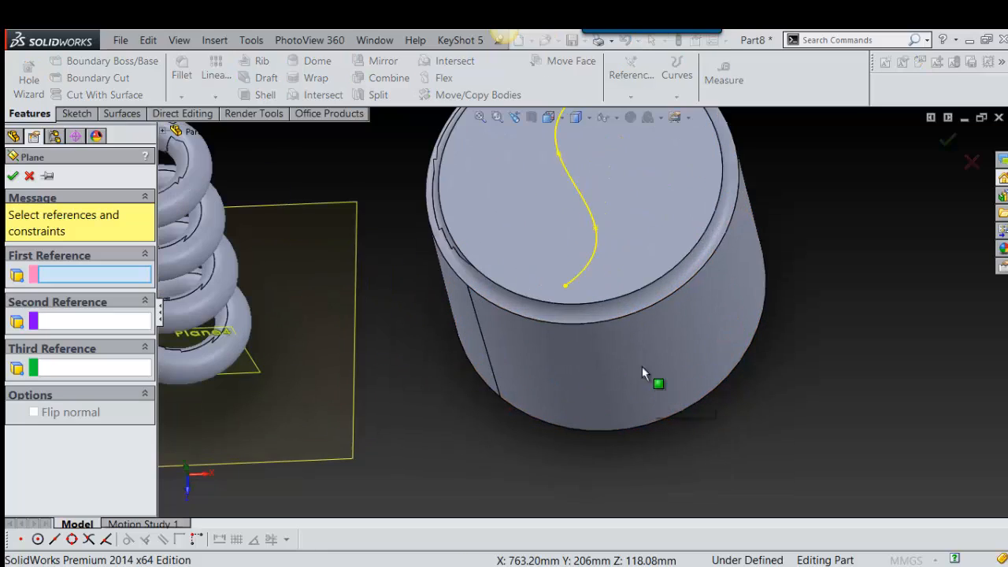
{"action": "left_click", "coordinate": [565, 287]}
{"action": "left_click", "coordinate": [573, 280]}
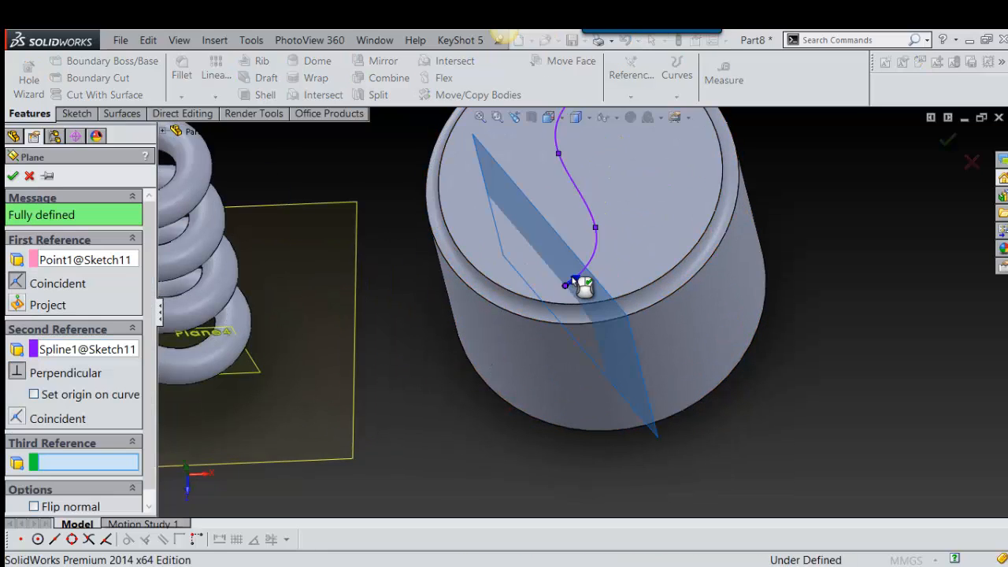
{"action": "key", "text": "Return"}
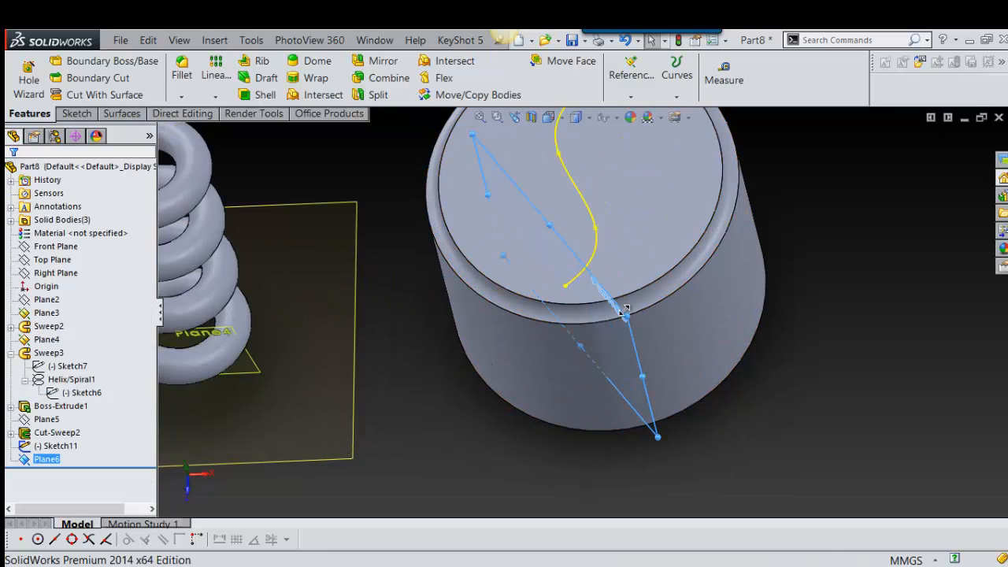
Step: Start a sketch on Plane6 and draw a small circle centred about 5.3 mm beside and 5.1 mm above the spline's end point
{"action": "left_click", "coordinate": [642, 352]}
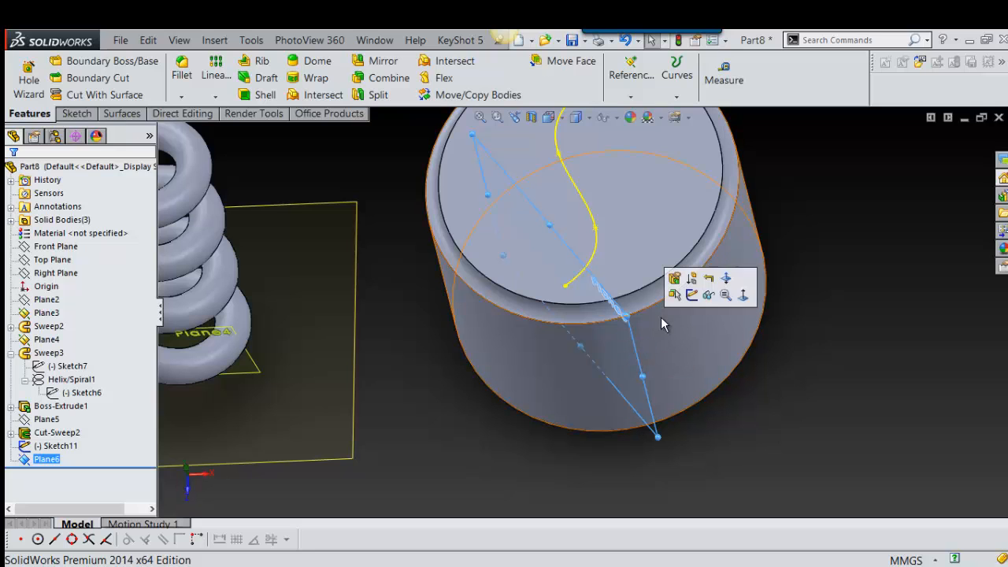
{"action": "left_click", "coordinate": [705, 305]}
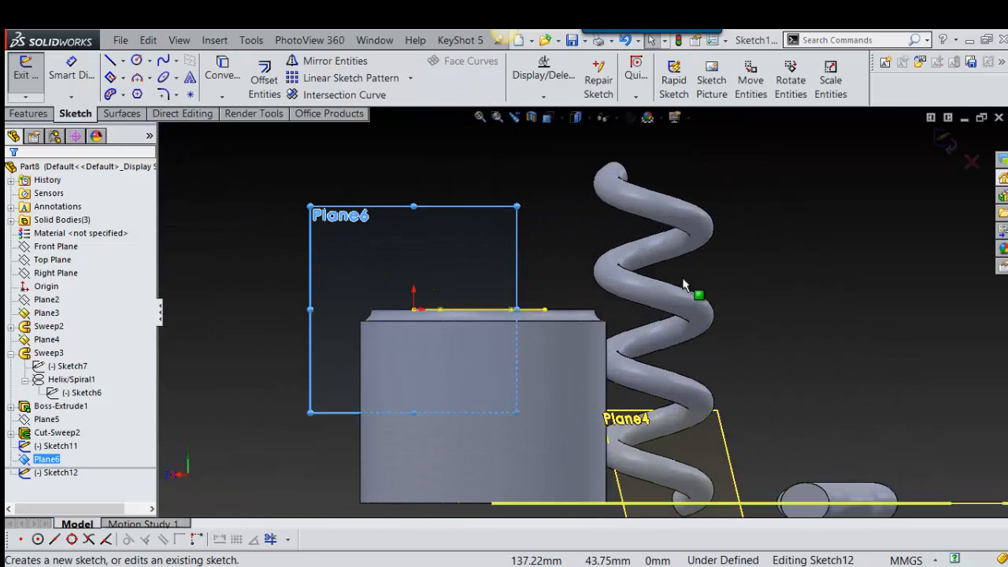
{"action": "key", "text": "s"}
{"action": "left_click", "coordinate": [916, 334]}
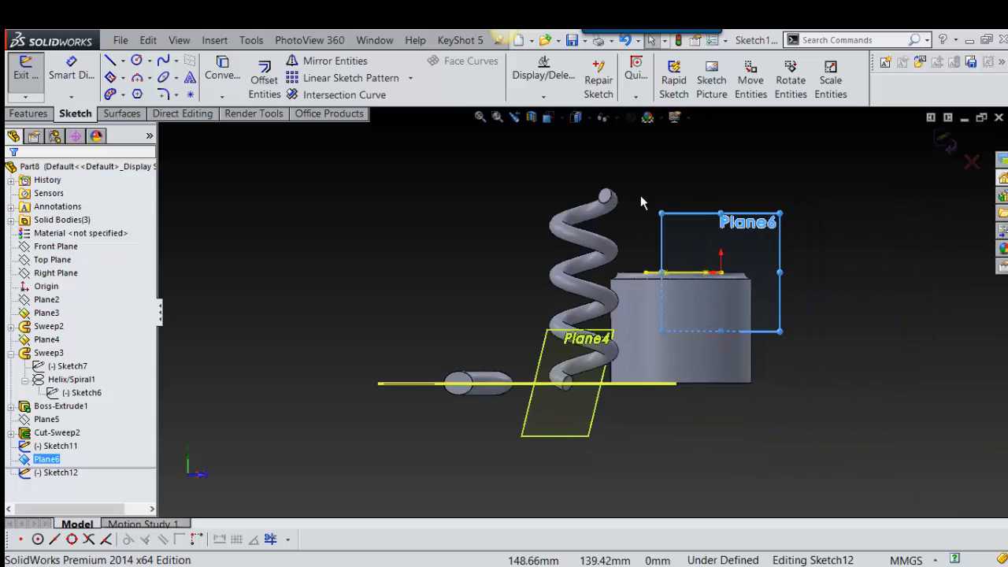
{"action": "scroll", "coordinate": [791, 299], "scroll_direction": "down", "scroll_amount": 3}
{"action": "right_click_drag", "start_coordinate": [802, 310], "coordinate": [827, 327]}
{"action": "scroll", "coordinate": [788, 370], "scroll_direction": "down", "scroll_amount": 3}
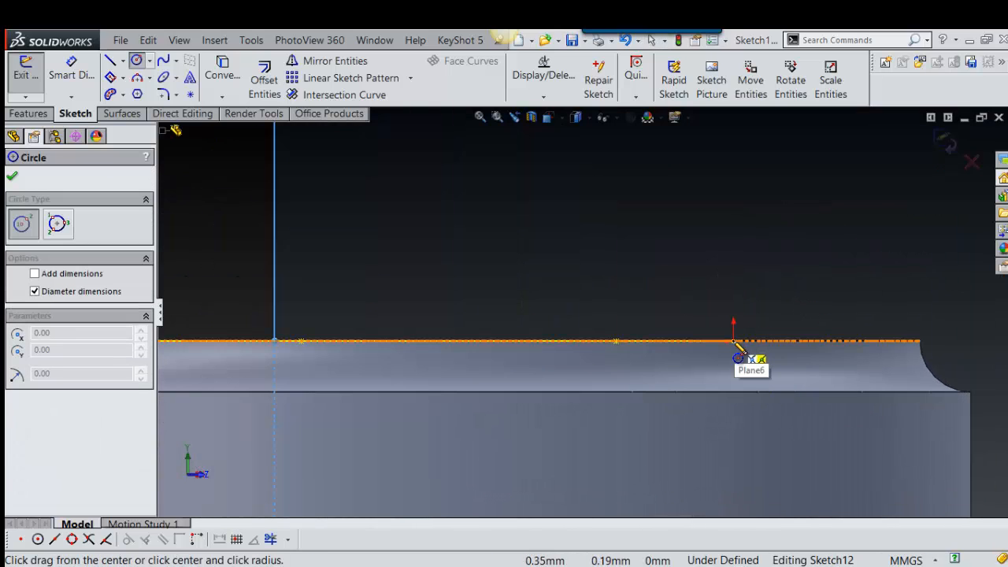
{"action": "left_click", "coordinate": [762, 337]}
{"action": "left_click", "coordinate": [772, 339]}
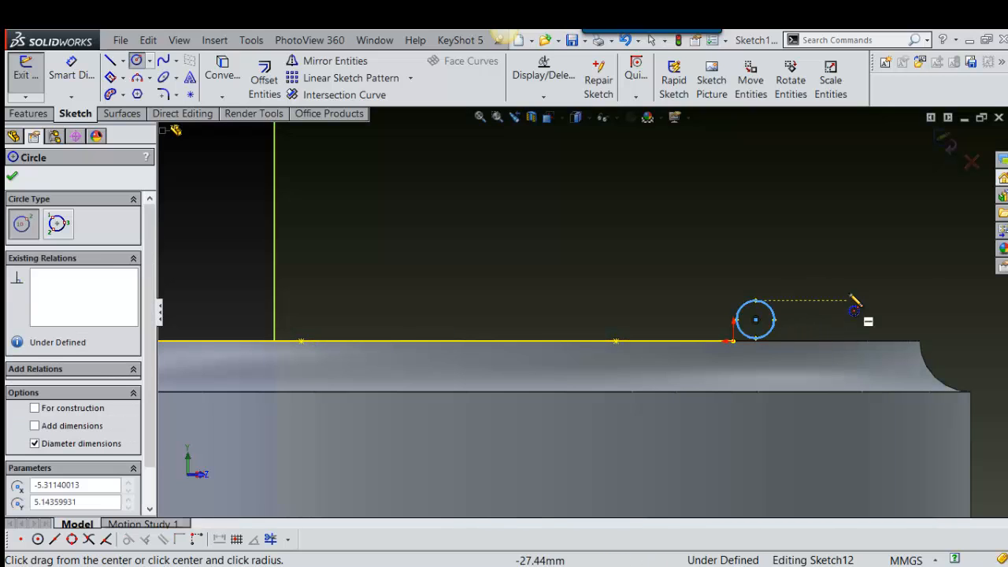
Step: Add a Pierce relation between the small circle's centre point and the spline, and exit the sketch
{"action": "scroll", "coordinate": [721, 337], "scroll_direction": "down", "scroll_amount": 3}
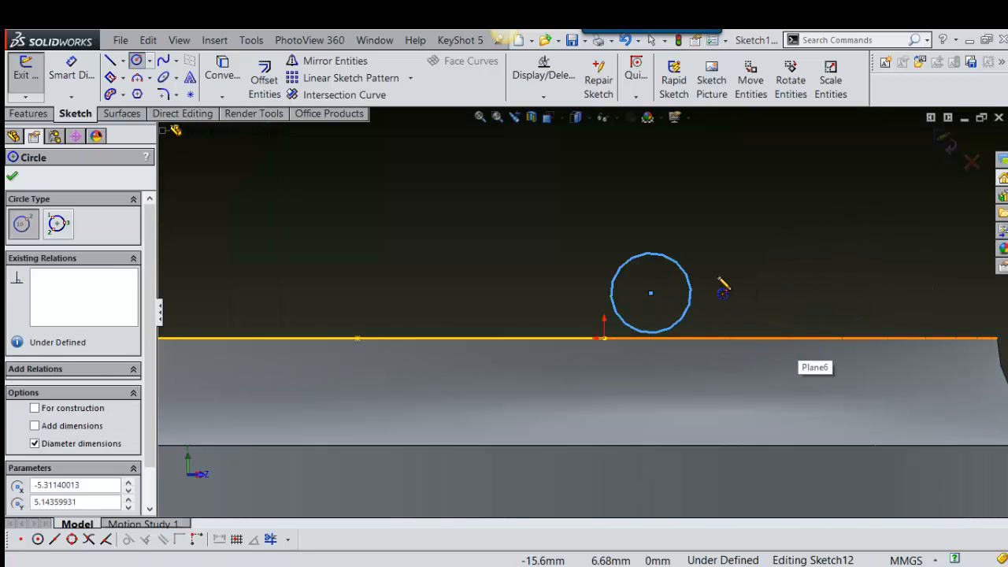
{"action": "key", "text": "Escape"}
{"action": "left_click", "coordinate": [603, 337]}
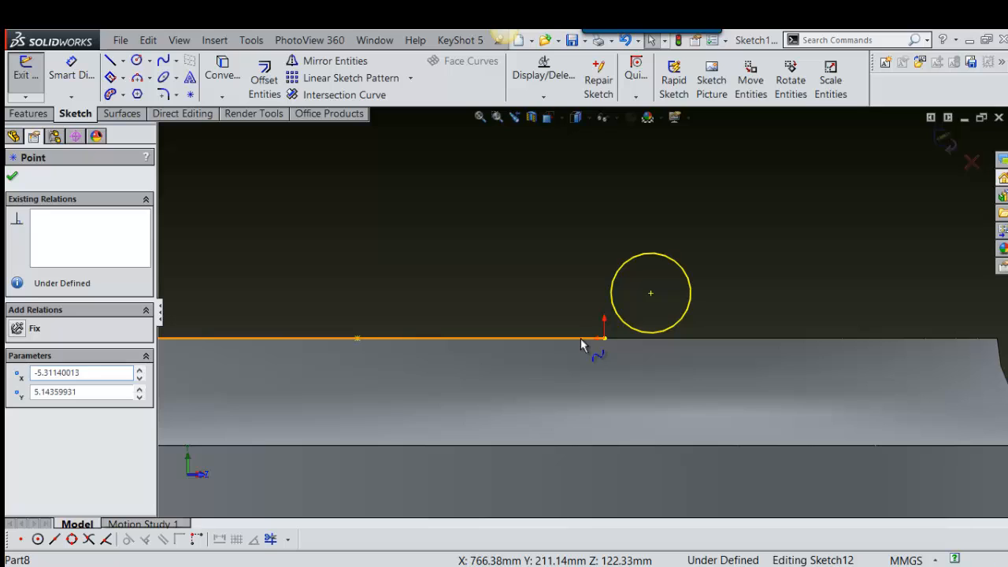
{"action": "left_click", "coordinate": [580, 338], "text": "ctrl"}
{"action": "left_click", "coordinate": [654, 275]}
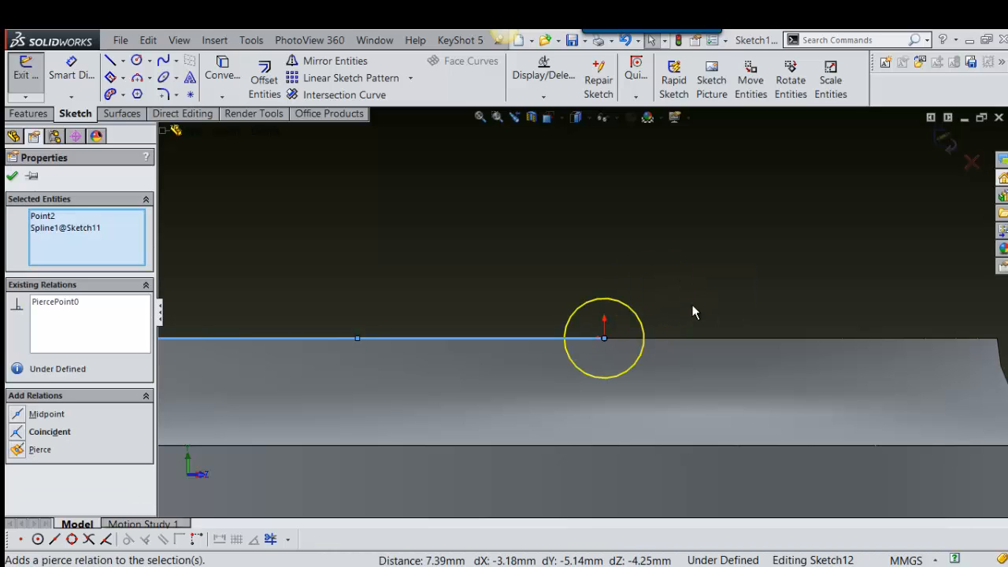
{"action": "scroll", "coordinate": [693, 307], "scroll_direction": "up", "scroll_amount": 3}
{"action": "middle_click_drag", "start_coordinate": [737, 331], "coordinate": [817, 293]}
{"action": "right_click_drag", "start_coordinate": [818, 293], "coordinate": [812, 314]}
Step: Create a Swept Cut in the cylinder's top face with the small circle as the profile and the spline as the path
{"action": "right_click_drag", "start_coordinate": [866, 235], "coordinate": [835, 303]}
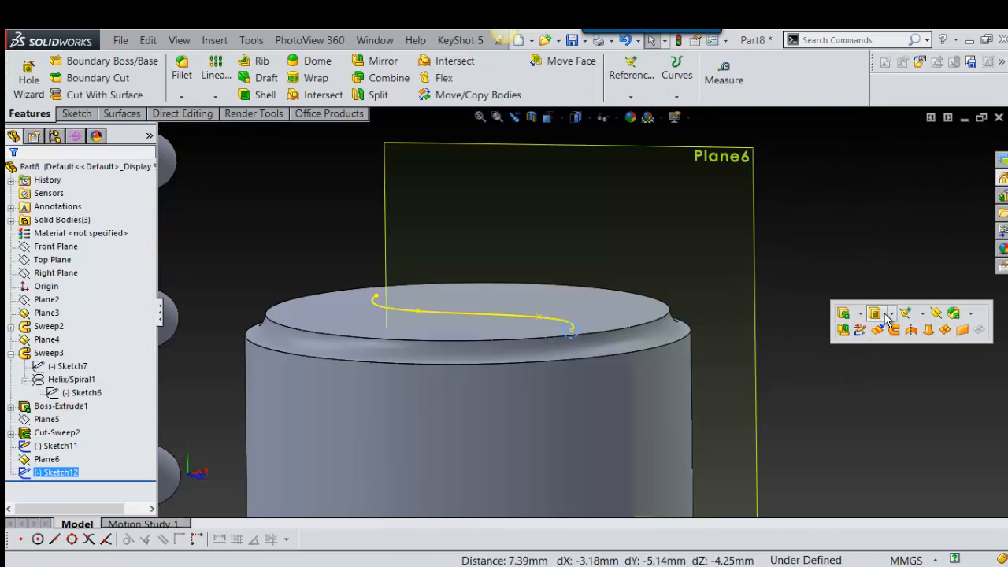
{"action": "left_click", "coordinate": [891, 315]}
{"action": "left_click", "coordinate": [907, 364]}
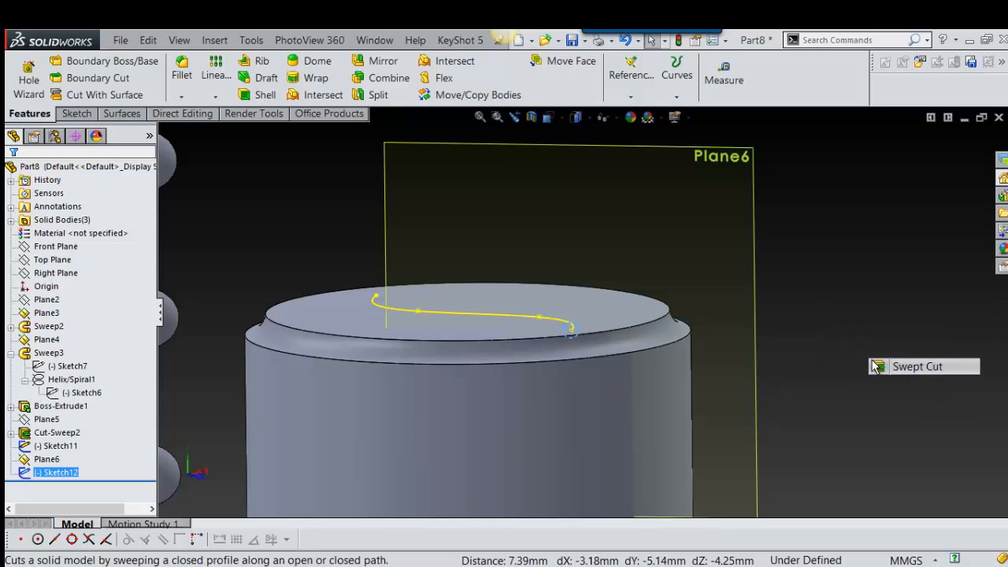
{"action": "middle_click_drag", "start_coordinate": [578, 332], "coordinate": [611, 410]}
{"action": "scroll", "coordinate": [488, 328], "scroll_direction": "down", "scroll_amount": 2}
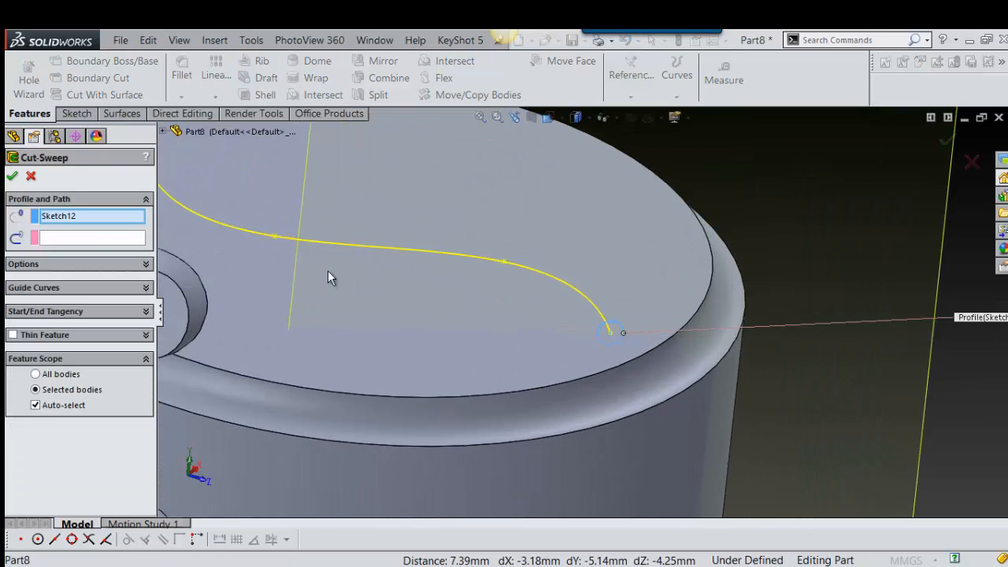
{"action": "left_click", "coordinate": [110, 237]}
{"action": "left_click", "coordinate": [541, 276]}
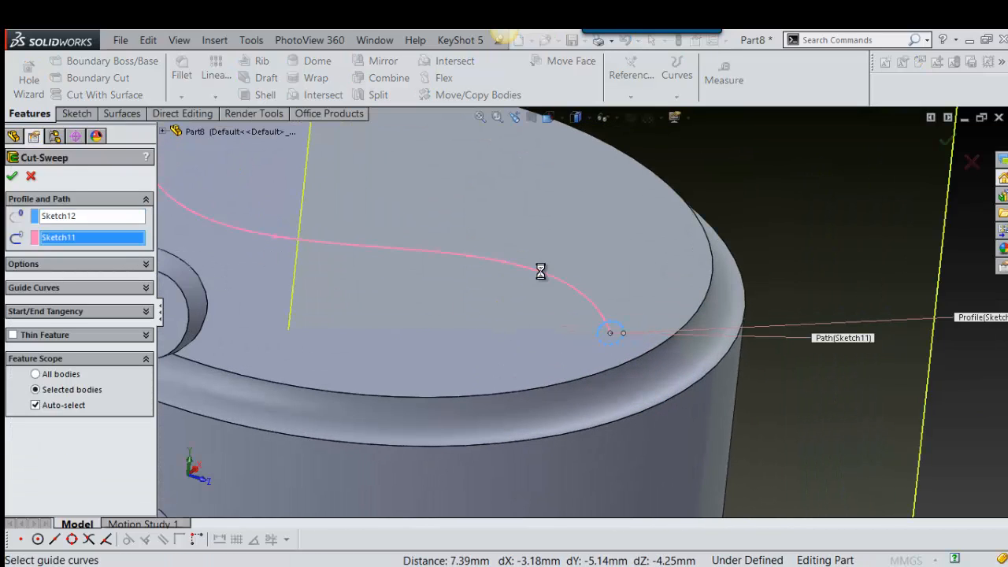
{"action": "key", "text": "Return"}
Step: Examine the spline groove and the shape of its end face up close
{"action": "scroll", "coordinate": [542, 277], "scroll_direction": "up", "scroll_amount": 3}
{"action": "middle_click_drag", "start_coordinate": [597, 284], "coordinate": [532, 315]}
{"action": "scroll", "coordinate": [532, 316], "scroll_direction": "down", "scroll_amount": 6}
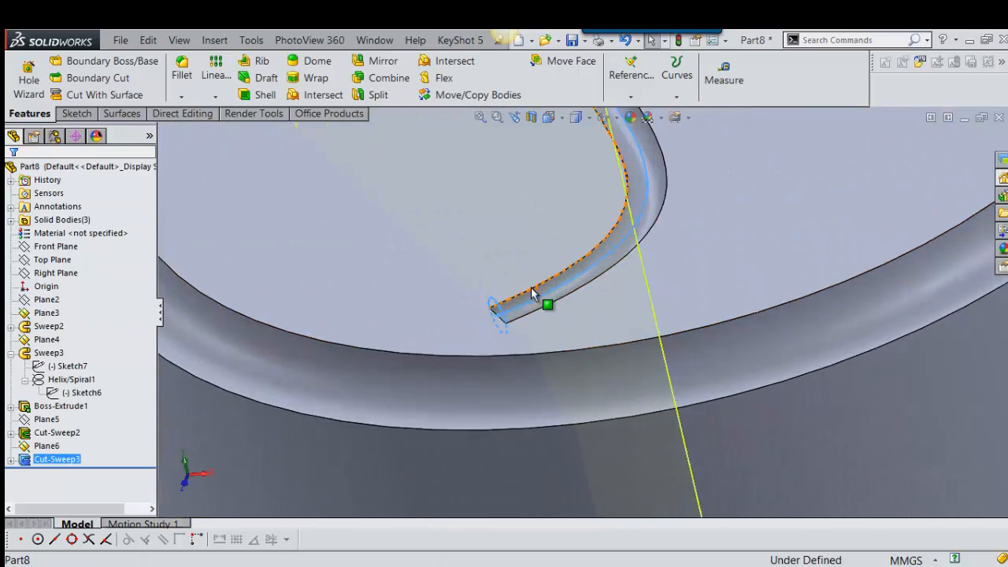
{"action": "left_click", "coordinate": [560, 307]}
{"action": "middle_click_drag", "start_coordinate": [560, 305], "coordinate": [516, 415]}
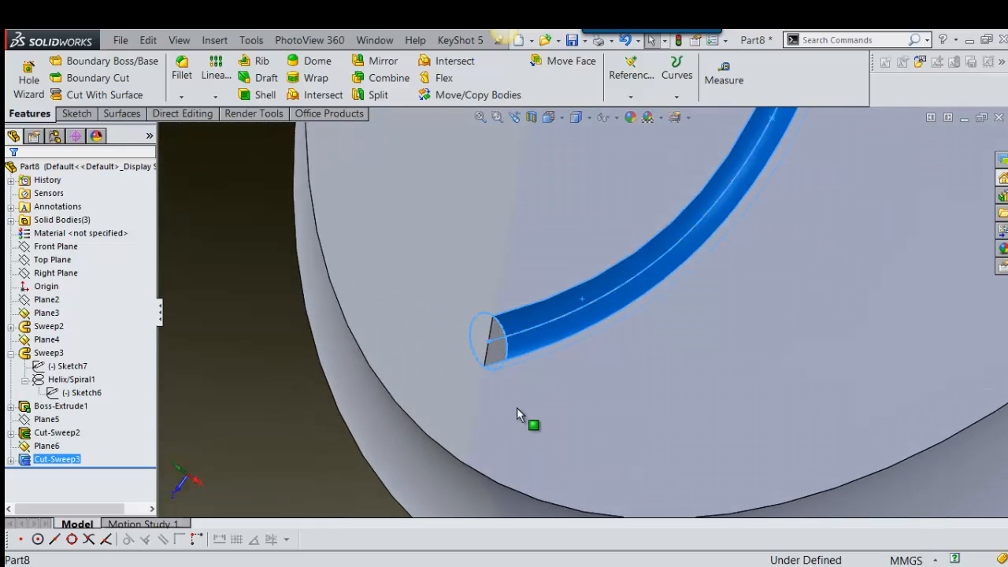
{"action": "left_click", "coordinate": [499, 357]}
{"action": "scroll", "coordinate": [517, 350], "scroll_direction": "up", "scroll_amount": 4}
{"action": "middle_click_drag", "start_coordinate": [518, 351], "coordinate": [660, 320]}
{"action": "scroll", "coordinate": [594, 439], "scroll_direction": "up", "scroll_amount": 4}
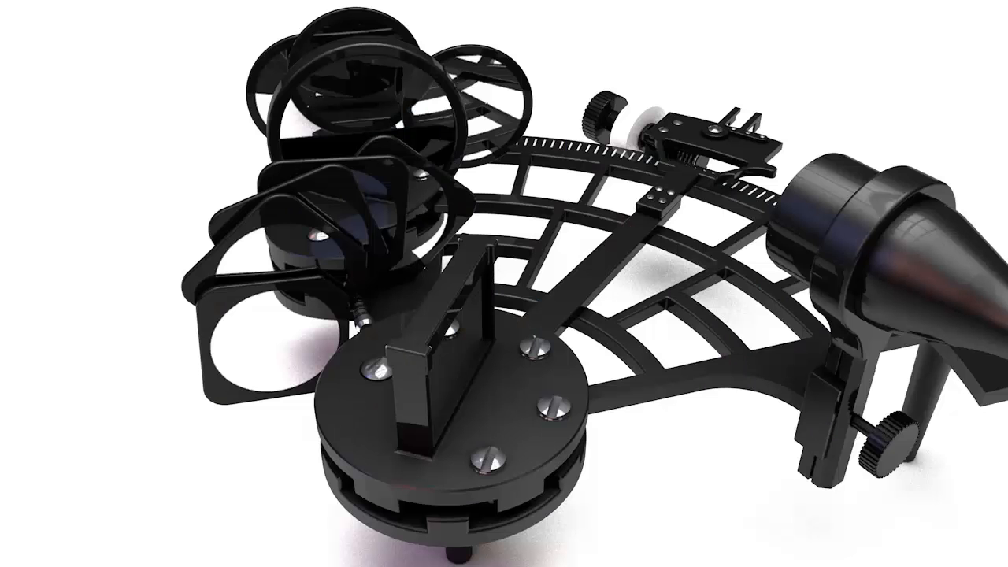